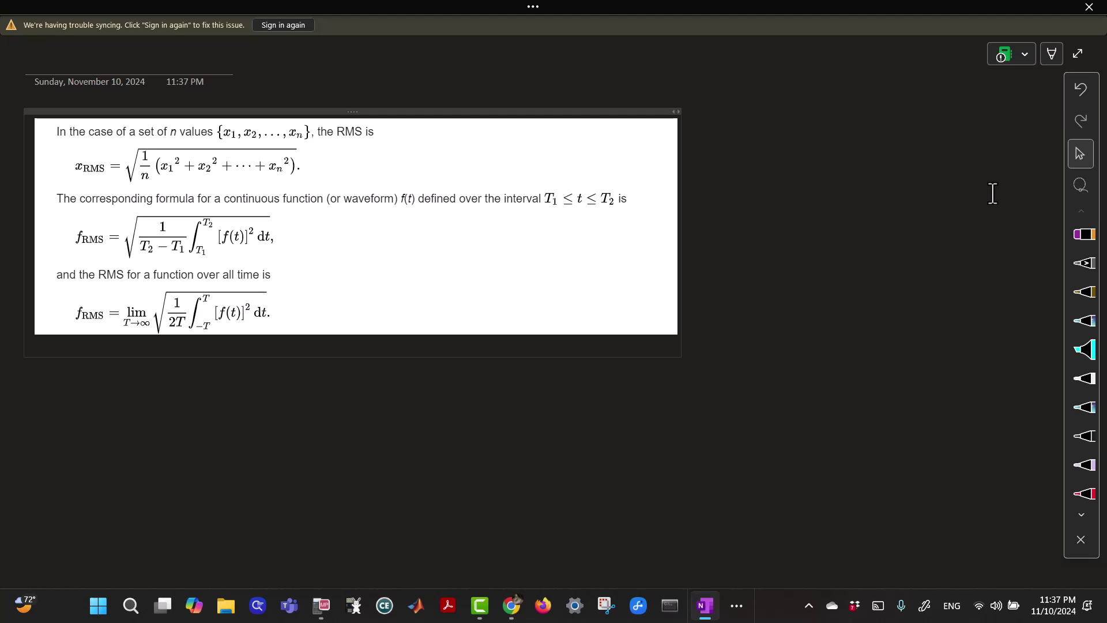
Switch to inking with a pen from the Draw toolbar.
{"action": "left_click", "coordinate": [1084, 378]}
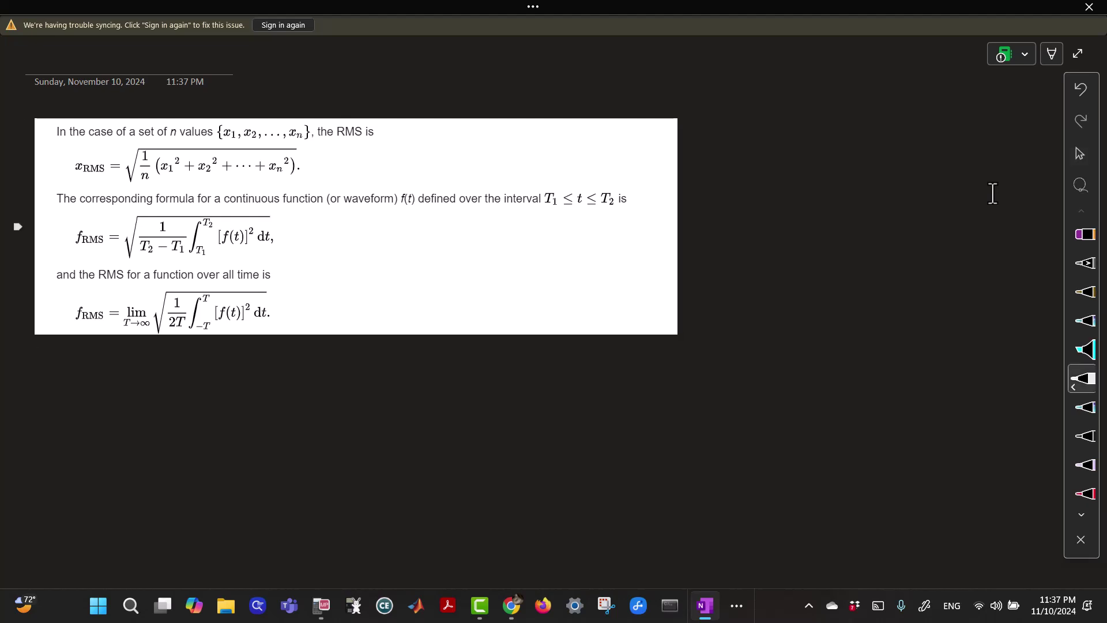
Handwrite {1, 0, −6, 4} = √(¼(1²+0²+6²+4²)) below the note.
{"action": "mouse_move", "coordinate": [129, 374]}
{"action": "left_mouse_down"}
{"action": "mouse_move", "coordinate": [123, 407]}
{"action": "mouse_move", "coordinate": [147, 398]}
{"action": "mouse_move", "coordinate": [159, 408]}
{"action": "mouse_move", "coordinate": [181, 384]}
{"action": "mouse_move", "coordinate": [196, 404]}
{"action": "left_mouse_up"}
{"action": "left_click_drag", "start_coordinate": [214, 384], "coordinate": [225, 384]}
{"action": "mouse_move", "coordinate": [243, 376]}
{"action": "left_mouse_down"}
{"action": "mouse_move", "coordinate": [236, 392]}
{"action": "mouse_move", "coordinate": [254, 404]}
{"action": "mouse_move", "coordinate": [283, 390]}
{"action": "mouse_move", "coordinate": [282, 409]}
{"action": "mouse_move", "coordinate": [337, 386]}
{"action": "left_mouse_up"}
{"action": "mouse_move", "coordinate": [316, 398]}
{"action": "left_mouse_down"}
{"action": "mouse_move", "coordinate": [363, 391]}
{"action": "mouse_move", "coordinate": [362, 365]}
{"action": "mouse_move", "coordinate": [536, 359]}
{"action": "left_mouse_up"}
{"action": "mouse_move", "coordinate": [383, 372]}
{"action": "left_mouse_down"}
{"action": "mouse_move", "coordinate": [399, 388]}
{"action": "mouse_move", "coordinate": [391, 415]}
{"action": "left_mouse_up"}
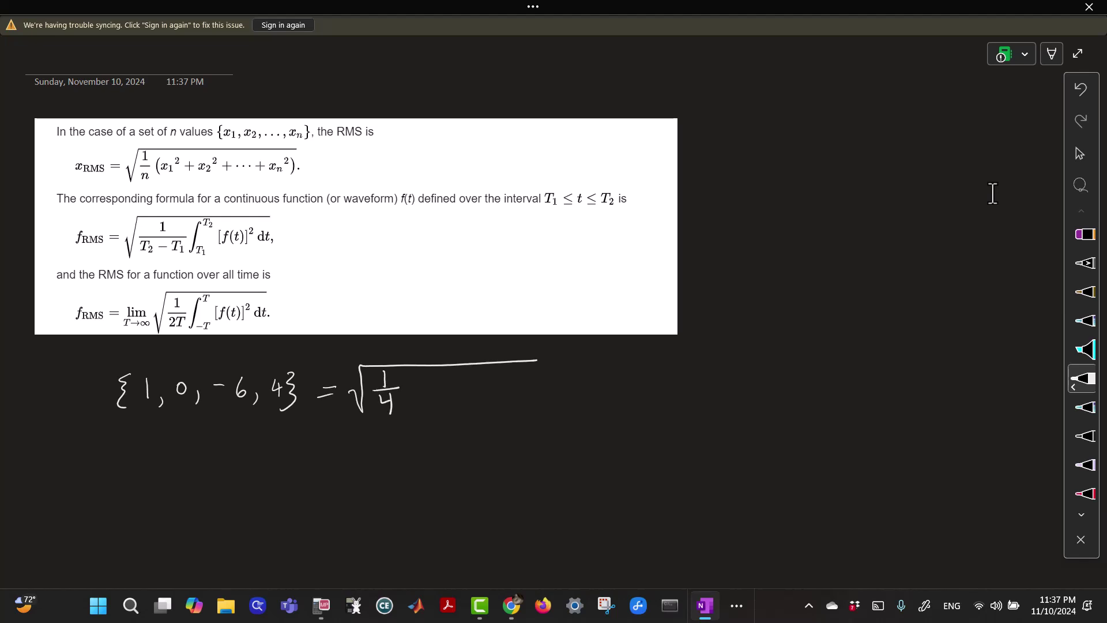
{"action": "mouse_move", "coordinate": [412, 379]}
{"action": "left_mouse_down"}
{"action": "mouse_move", "coordinate": [411, 407]}
{"action": "mouse_move", "coordinate": [439, 391]}
{"action": "mouse_move", "coordinate": [447, 401]}
{"action": "left_mouse_up"}
{"action": "mouse_move", "coordinate": [445, 395]}
{"action": "left_mouse_down"}
{"action": "mouse_move", "coordinate": [480, 386]}
{"action": "mouse_move", "coordinate": [486, 398]}
{"action": "left_mouse_up"}
{"action": "mouse_move", "coordinate": [482, 395]}
{"action": "left_mouse_down"}
{"action": "mouse_move", "coordinate": [519, 381]}
{"action": "mouse_move", "coordinate": [523, 395]}
{"action": "mouse_move", "coordinate": [530, 389]}
{"action": "left_mouse_up"}
{"action": "mouse_move", "coordinate": [542, 379]}
{"action": "left_mouse_down"}
{"action": "mouse_move", "coordinate": [552, 359]}
{"action": "mouse_move", "coordinate": [571, 357]}
{"action": "mouse_move", "coordinate": [559, 396]}
{"action": "left_mouse_up"}
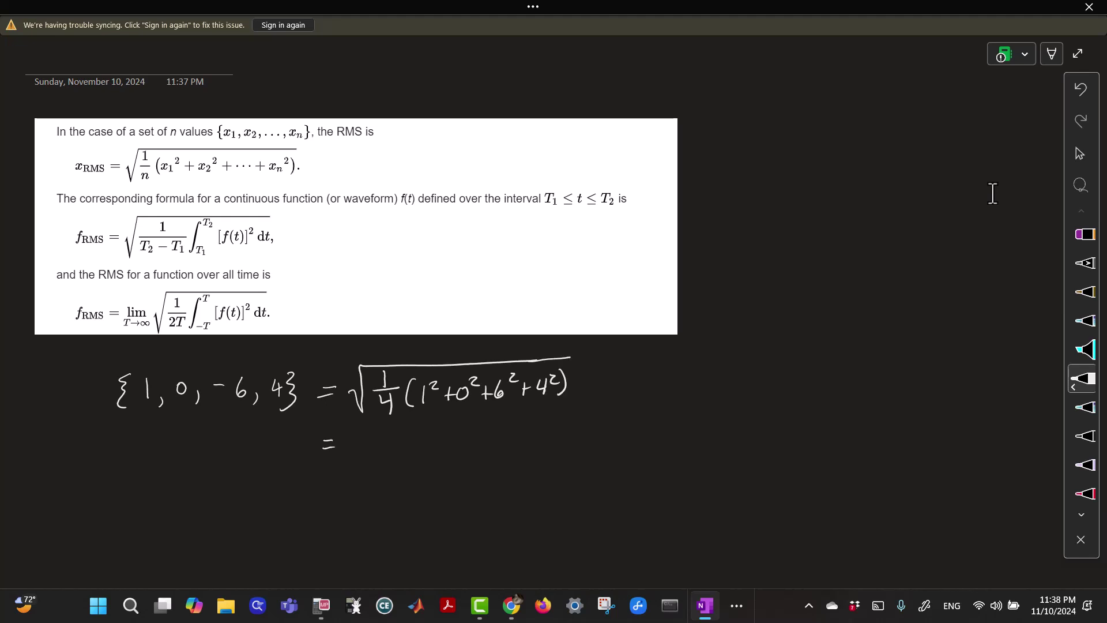
Write = √((1+36+16)/4) on the second line and begin = √ on a third.
{"action": "mouse_move", "coordinate": [351, 452]}
{"action": "left_mouse_down"}
{"action": "mouse_move", "coordinate": [360, 494]}
{"action": "mouse_move", "coordinate": [371, 434]}
{"action": "mouse_move", "coordinate": [520, 428]}
{"action": "left_mouse_up"}
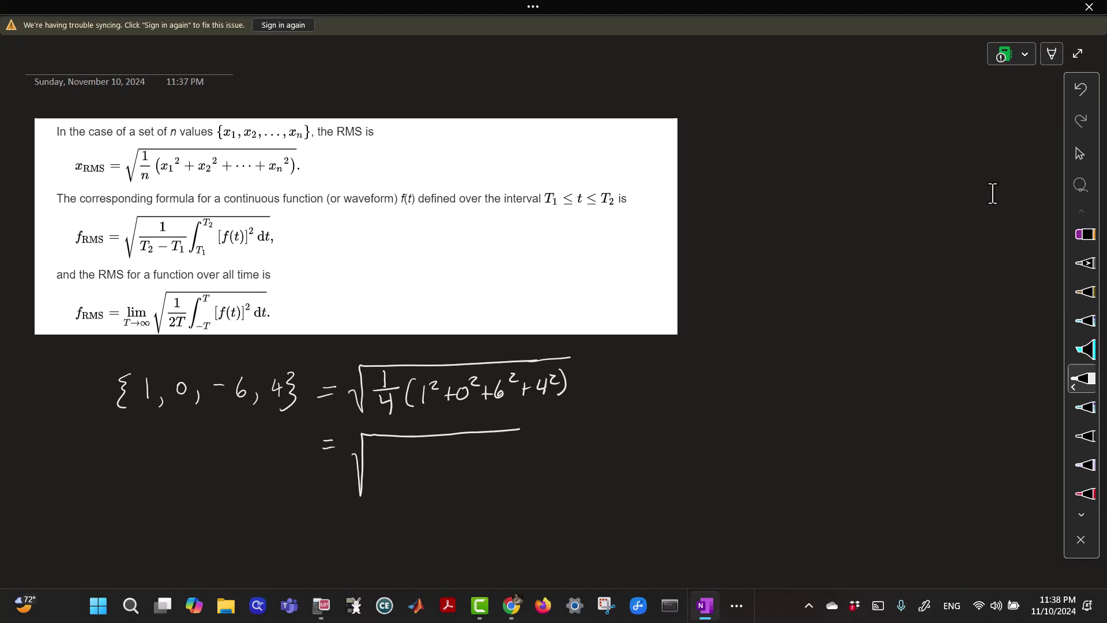
{"action": "mouse_move", "coordinate": [389, 443]}
{"action": "left_mouse_down"}
{"action": "mouse_move", "coordinate": [386, 456]}
{"action": "mouse_move", "coordinate": [405, 457]}
{"action": "left_mouse_up"}
{"action": "left_click_drag", "start_coordinate": [400, 452], "coordinate": [463, 449]}
{"action": "left_click_drag", "start_coordinate": [471, 442], "coordinate": [475, 453]}
{"action": "mouse_move", "coordinate": [390, 467]}
{"action": "left_mouse_down"}
{"action": "mouse_move", "coordinate": [474, 460]}
{"action": "mouse_move", "coordinate": [443, 479]}
{"action": "left_mouse_up"}
{"action": "left_click_drag", "start_coordinate": [441, 473], "coordinate": [442, 486]}
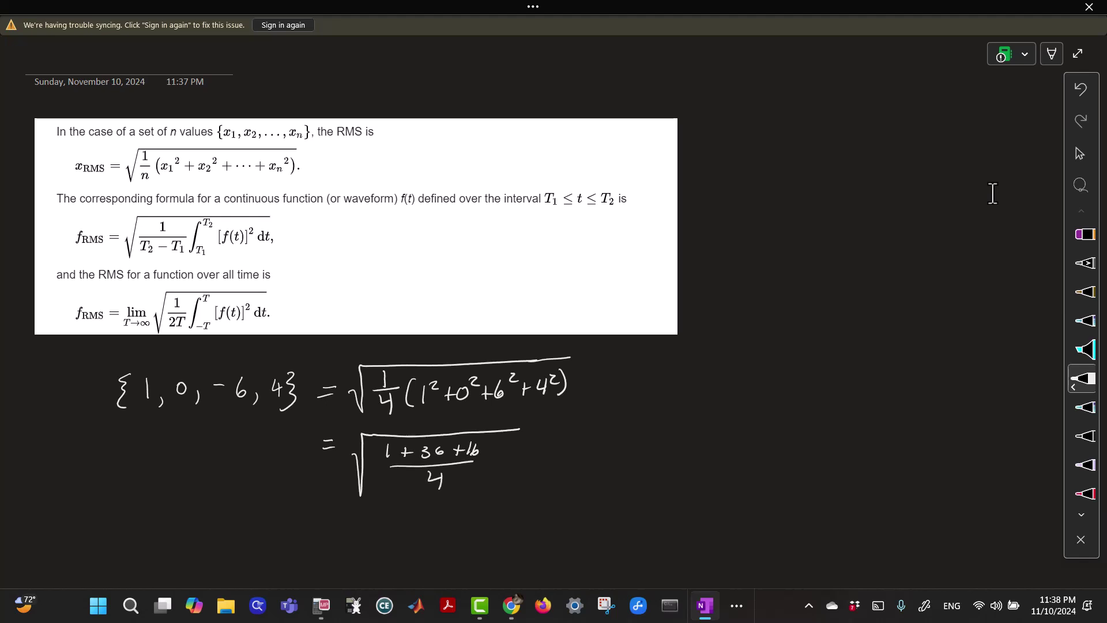
{"action": "left_click_drag", "start_coordinate": [332, 522], "coordinate": [341, 530]}
{"action": "mouse_move", "coordinate": [358, 533]}
{"action": "left_mouse_down"}
{"action": "mouse_move", "coordinate": [366, 547]}
{"action": "mouse_move", "coordinate": [396, 512]}
{"action": "mouse_move", "coordinate": [440, 511]}
{"action": "left_mouse_up"}
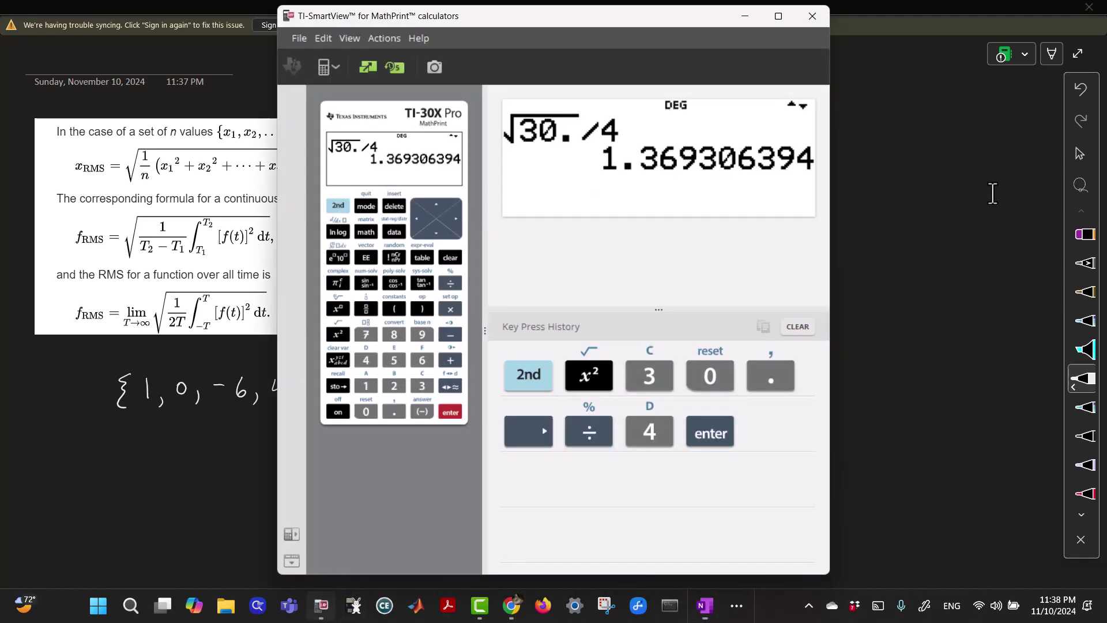
In TI-SmartView, insert a square-root template holding a fraction and move the calculator aside.
{"action": "key", "text": "alt+Tab"}
{"action": "left_click", "coordinate": [338, 205]}
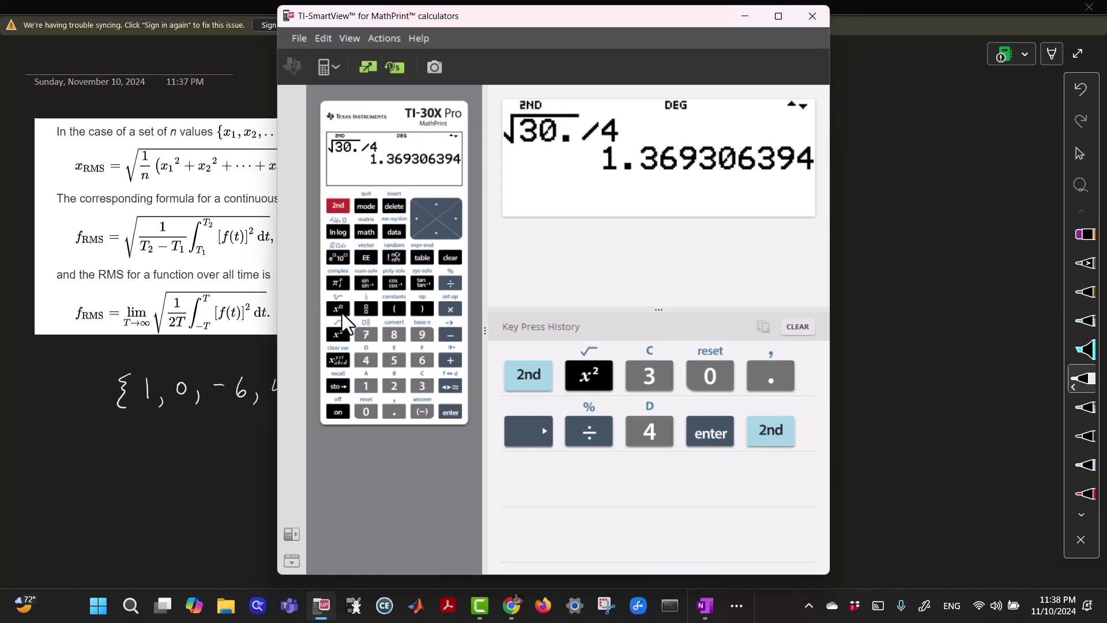
{"action": "left_click", "coordinate": [337, 334]}
{"action": "left_click", "coordinate": [366, 309]}
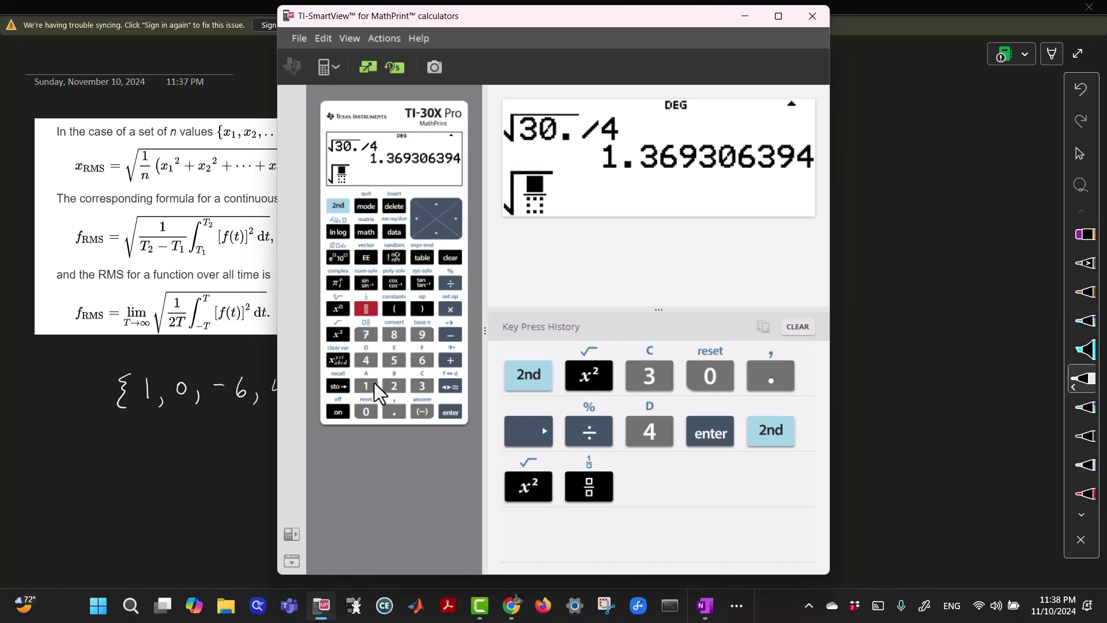
{"action": "left_click_drag", "start_coordinate": [598, 24], "coordinate": [812, 78]}
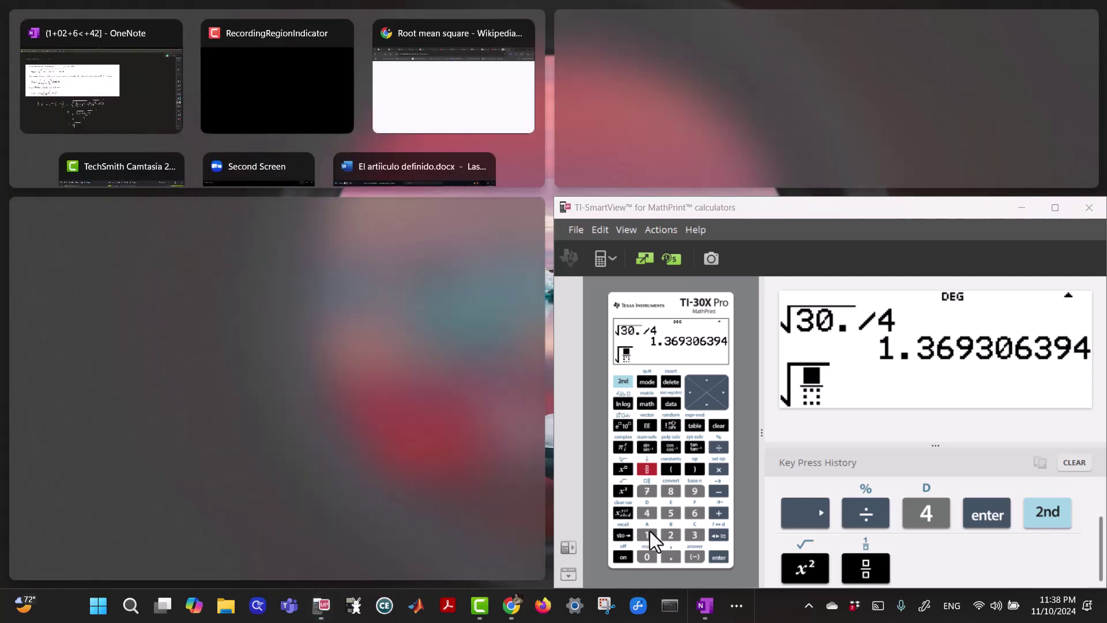
Evaluate √((1+36+16)/4.) to 3.640054945, then ink 53 under the handwritten root.
{"action": "left_click", "coordinate": [650, 531]}
{"action": "left_click", "coordinate": [717, 511]}
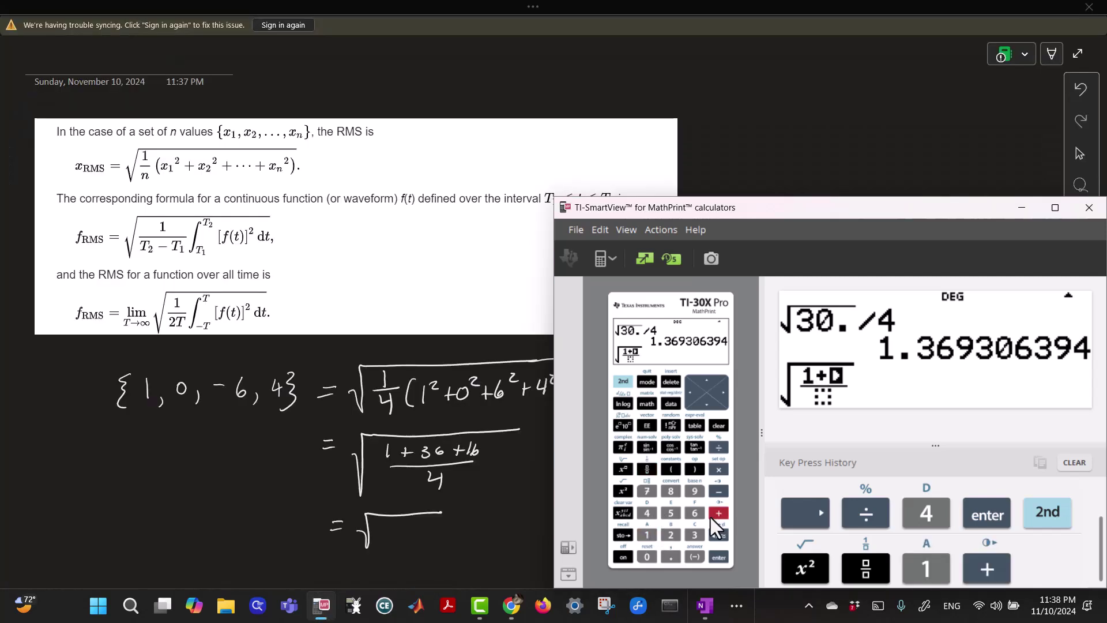
{"action": "left_click", "coordinate": [691, 533]}
{"action": "left_click", "coordinate": [694, 512]}
{"action": "left_click", "coordinate": [717, 513]}
{"action": "left_click", "coordinate": [647, 533]}
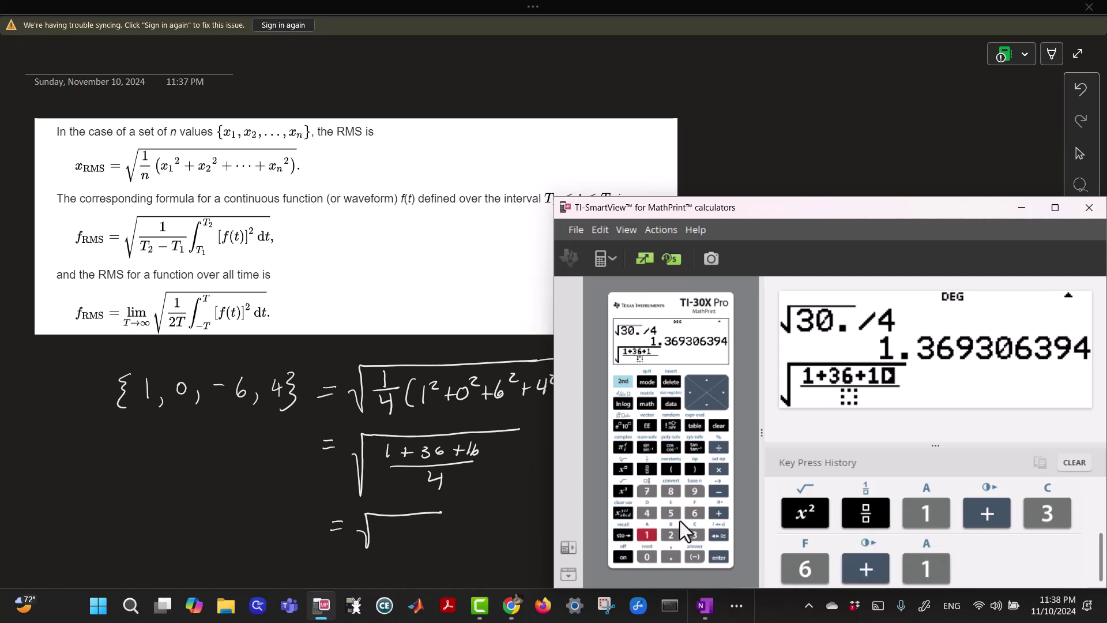
{"action": "left_click", "coordinate": [694, 512]}
{"action": "left_click", "coordinate": [705, 403]}
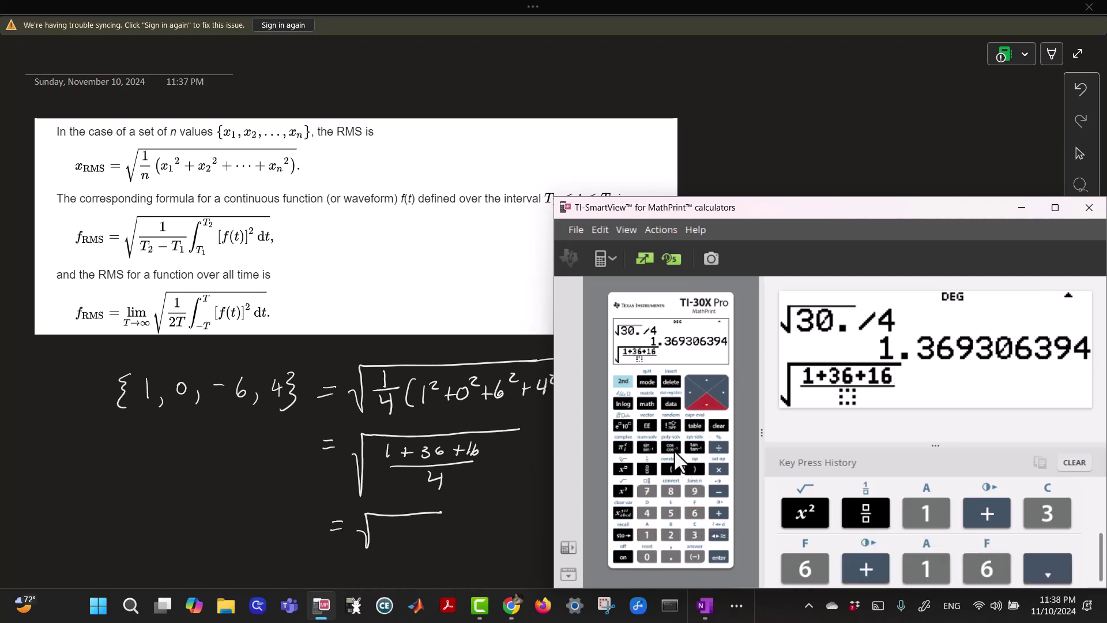
{"action": "left_click", "coordinate": [648, 514]}
{"action": "left_click", "coordinate": [669, 557]}
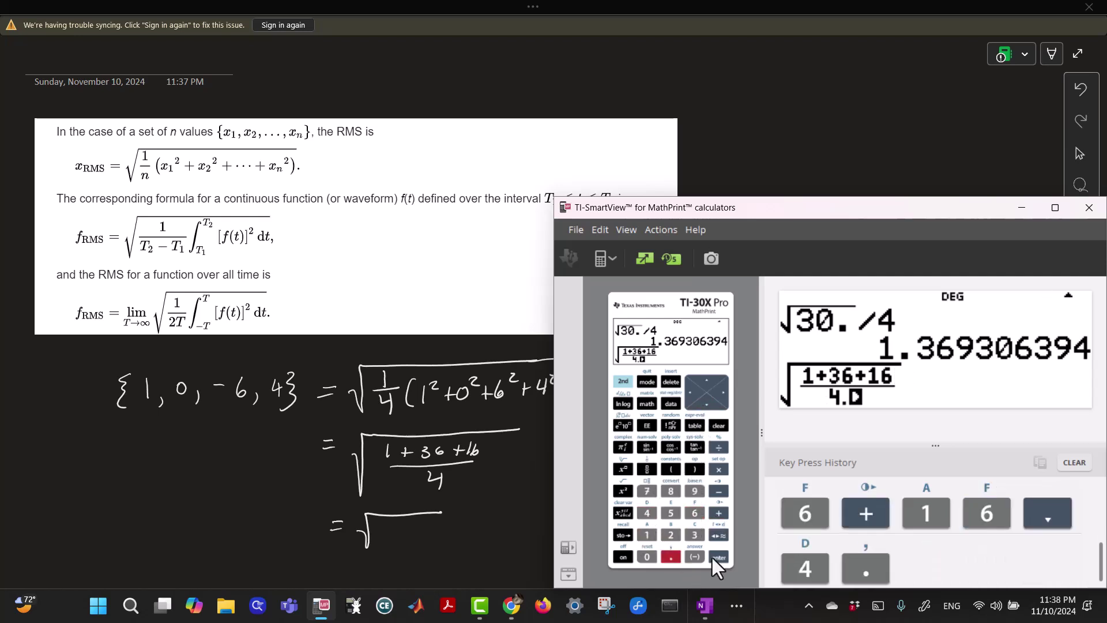
{"action": "left_click", "coordinate": [711, 557]}
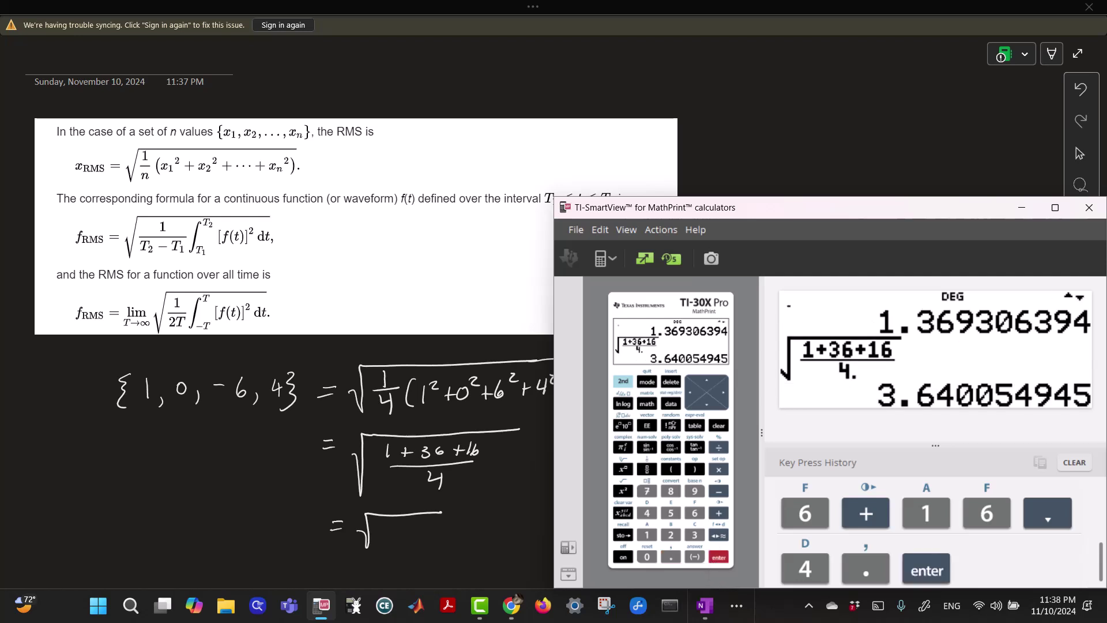
{"action": "mouse_move", "coordinate": [407, 521]}
{"action": "left_mouse_down"}
{"action": "mouse_move", "coordinate": [408, 532]}
{"action": "mouse_move", "coordinate": [389, 530]}
{"action": "mouse_move", "coordinate": [403, 535]}
{"action": "mouse_move", "coordinate": [401, 547]}
{"action": "left_mouse_up"}
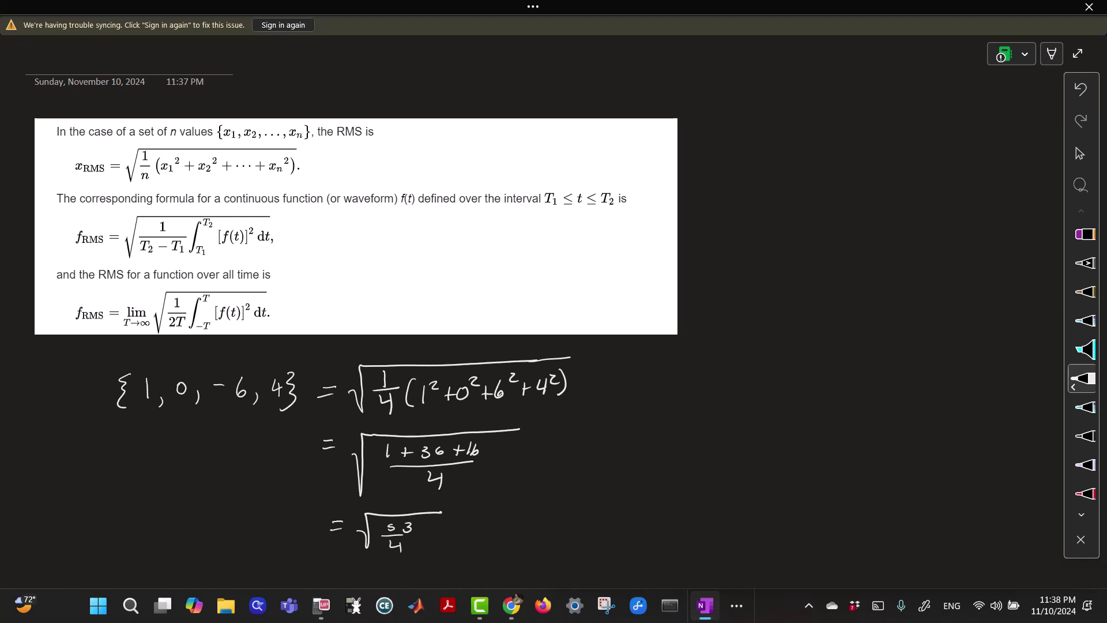
Check the calculator result and write = 3.64 after √(53/4).
{"action": "left_click", "coordinate": [322, 605]}
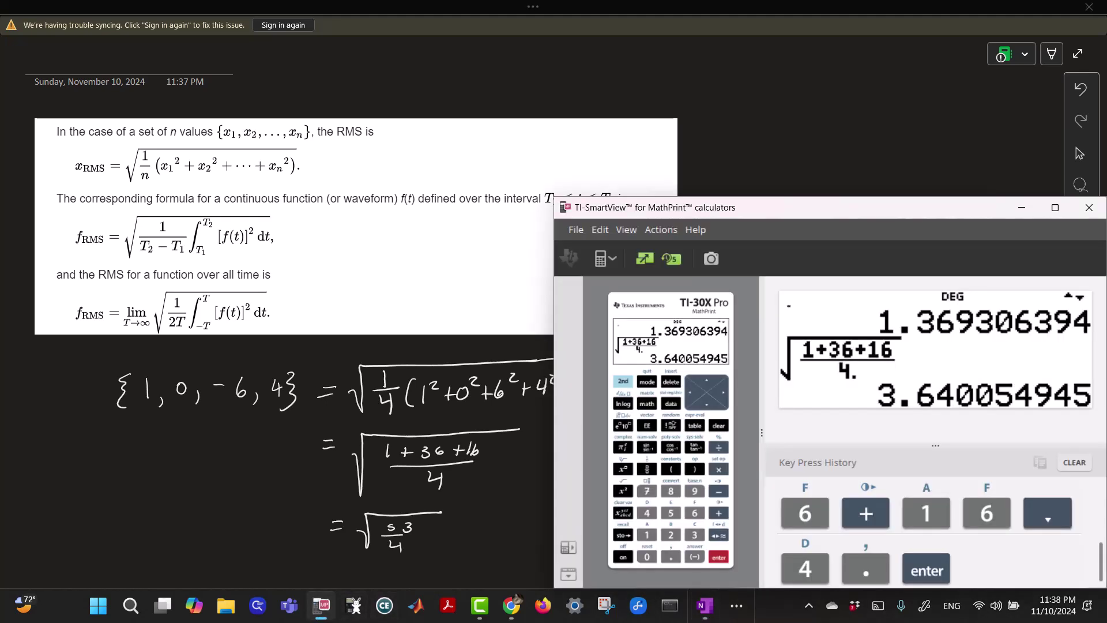
{"action": "left_click", "coordinate": [321, 605]}
{"action": "left_click_drag", "start_coordinate": [459, 531], "coordinate": [472, 531]}
{"action": "left_click_drag", "start_coordinate": [460, 538], "coordinate": [515, 529]}
{"action": "left_click", "coordinate": [502, 536]}
{"action": "left_click_drag", "start_coordinate": [526, 520], "coordinate": [534, 529]}
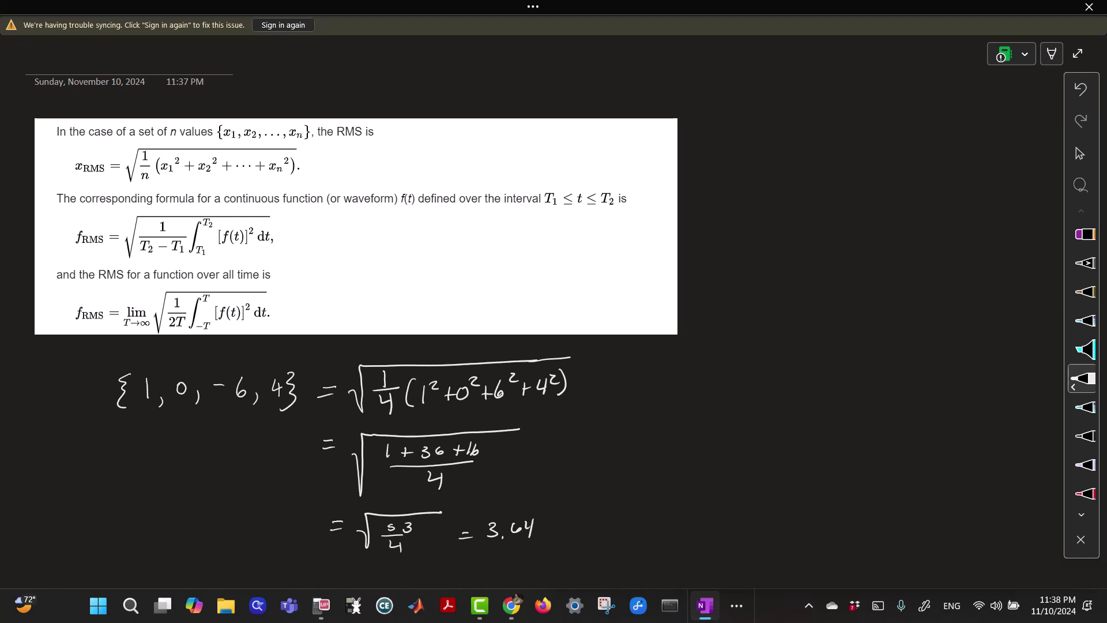
Sketch axes with a wavy curve, marking T1 and T2 on the horizontal axis.
{"action": "left_click_drag", "start_coordinate": [755, 211], "coordinate": [756, 333]}
{"action": "left_click_drag", "start_coordinate": [717, 285], "coordinate": [896, 280]}
{"action": "mouse_move", "coordinate": [800, 261]}
{"action": "left_mouse_down"}
{"action": "mouse_move", "coordinate": [768, 302]}
{"action": "mouse_move", "coordinate": [915, 252]}
{"action": "mouse_move", "coordinate": [923, 236]}
{"action": "left_mouse_up"}
{"action": "mouse_move", "coordinate": [816, 288]}
{"action": "left_mouse_down"}
{"action": "mouse_move", "coordinate": [825, 312]}
{"action": "mouse_move", "coordinate": [812, 331]}
{"action": "left_mouse_up"}
{"action": "mouse_move", "coordinate": [813, 290]}
{"action": "left_mouse_down"}
{"action": "mouse_move", "coordinate": [811, 304]}
{"action": "mouse_move", "coordinate": [819, 301]}
{"action": "left_mouse_up"}
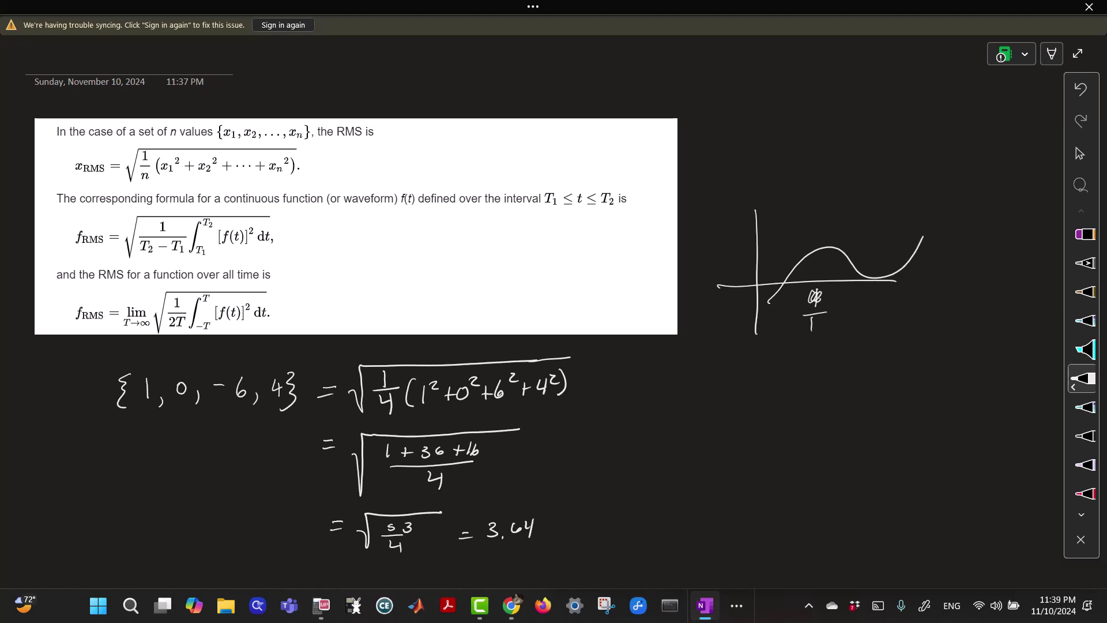
{"action": "mouse_move", "coordinate": [891, 282]}
{"action": "left_mouse_down"}
{"action": "mouse_move", "coordinate": [933, 278]}
{"action": "mouse_move", "coordinate": [915, 300]}
{"action": "mouse_move", "coordinate": [926, 311]}
{"action": "left_mouse_up"}
{"action": "left_click_drag", "start_coordinate": [919, 313], "coordinate": [931, 333]}
Begin the interval RMS formula: √(1/(T2−T1) ∫ from T1 to T2.
{"action": "mouse_move", "coordinate": [708, 410]}
{"action": "left_mouse_down"}
{"action": "mouse_move", "coordinate": [724, 445]}
{"action": "mouse_move", "coordinate": [720, 387]}
{"action": "mouse_move", "coordinate": [926, 375]}
{"action": "left_mouse_up"}
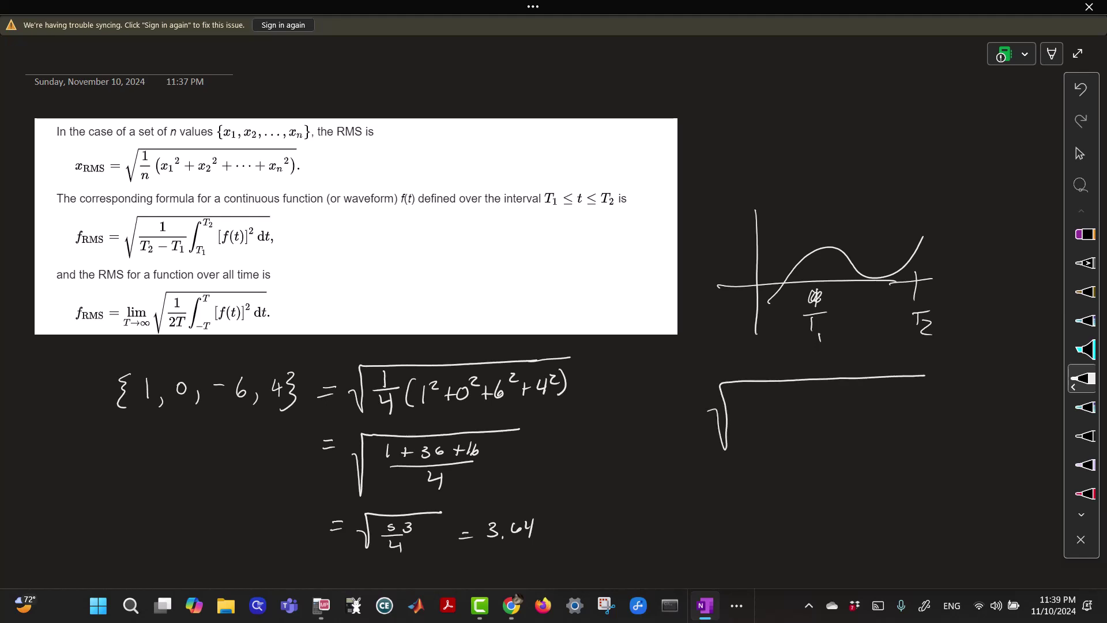
{"action": "mouse_move", "coordinate": [765, 393]}
{"action": "left_mouse_down"}
{"action": "mouse_move", "coordinate": [767, 407]}
{"action": "mouse_move", "coordinate": [791, 410]}
{"action": "mouse_move", "coordinate": [751, 441]}
{"action": "mouse_move", "coordinate": [768, 443]}
{"action": "left_mouse_up"}
{"action": "mouse_move", "coordinate": [772, 431]}
{"action": "left_mouse_down"}
{"action": "mouse_move", "coordinate": [793, 423]}
{"action": "mouse_move", "coordinate": [786, 439]}
{"action": "left_mouse_up"}
{"action": "left_click_drag", "start_coordinate": [792, 436], "coordinate": [794, 444]}
{"action": "mouse_move", "coordinate": [843, 398]}
{"action": "left_mouse_down"}
{"action": "mouse_move", "coordinate": [827, 433]}
{"action": "mouse_move", "coordinate": [854, 429]}
{"action": "left_mouse_up"}
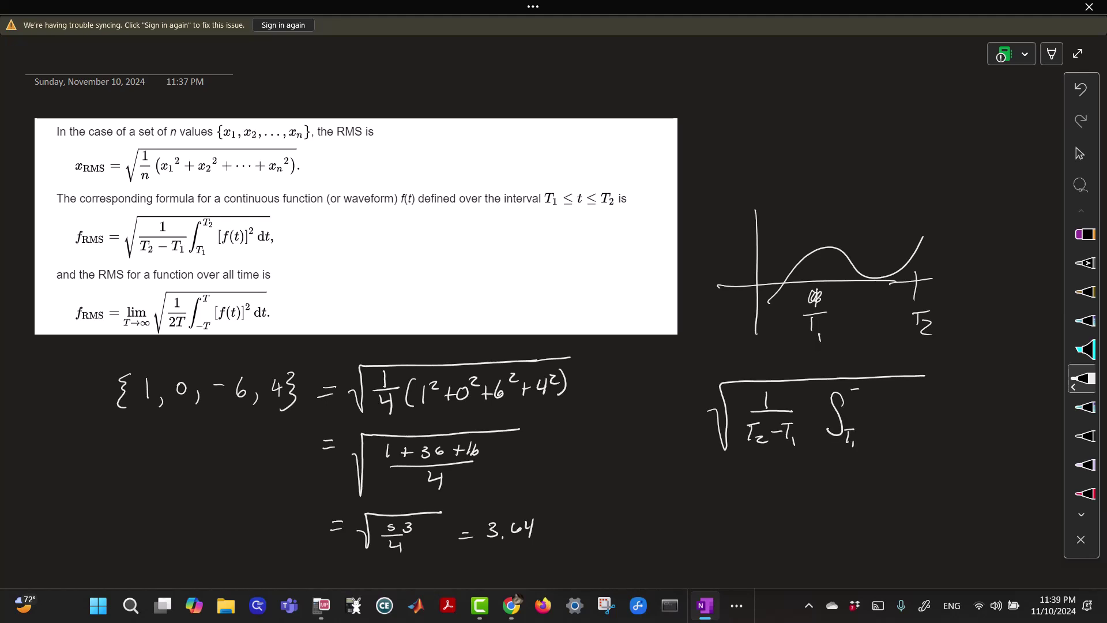
{"action": "left_click_drag", "start_coordinate": [853, 390], "coordinate": [852, 407]}
{"action": "left_click_drag", "start_coordinate": [857, 398], "coordinate": [869, 406]}
Complete the integrand as [f(t)]² dt, crossing out and rewriting the messy f(t).
{"action": "mouse_move", "coordinate": [882, 400]}
{"action": "left_mouse_down"}
{"action": "mouse_move", "coordinate": [875, 427]}
{"action": "mouse_move", "coordinate": [905, 420]}
{"action": "left_mouse_up"}
{"action": "mouse_move", "coordinate": [900, 411]}
{"action": "left_mouse_down"}
{"action": "mouse_move", "coordinate": [918, 410]}
{"action": "mouse_move", "coordinate": [913, 420]}
{"action": "left_mouse_up"}
{"action": "mouse_move", "coordinate": [904, 398]}
{"action": "left_mouse_down"}
{"action": "mouse_move", "coordinate": [897, 420]}
{"action": "mouse_move", "coordinate": [894, 405]}
{"action": "mouse_move", "coordinate": [906, 414]}
{"action": "mouse_move", "coordinate": [899, 424]}
{"action": "left_mouse_up"}
{"action": "mouse_move", "coordinate": [944, 395]}
{"action": "left_mouse_down"}
{"action": "mouse_move", "coordinate": [926, 416]}
{"action": "mouse_move", "coordinate": [938, 407]}
{"action": "left_mouse_up"}
{"action": "mouse_move", "coordinate": [946, 398]}
{"action": "left_mouse_down"}
{"action": "mouse_move", "coordinate": [943, 416]}
{"action": "mouse_move", "coordinate": [960, 406]}
{"action": "left_mouse_up"}
{"action": "mouse_move", "coordinate": [961, 399]}
{"action": "left_mouse_down"}
{"action": "mouse_move", "coordinate": [973, 421]}
{"action": "mouse_move", "coordinate": [961, 423]}
{"action": "left_mouse_up"}
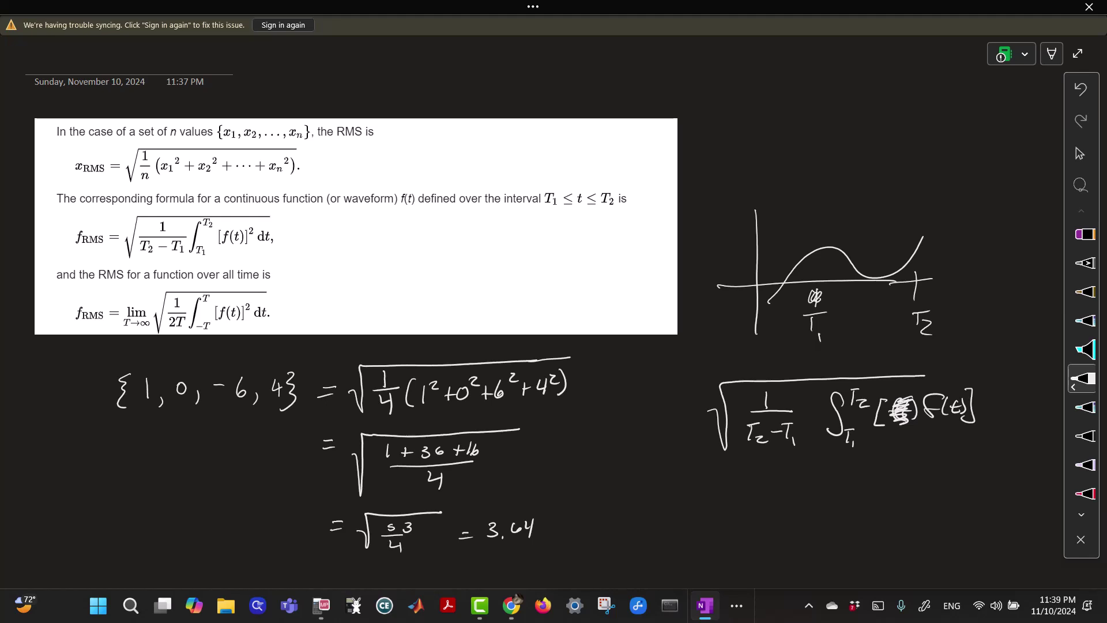
{"action": "left_click_drag", "start_coordinate": [979, 382], "coordinate": [1005, 406]}
{"action": "left_click_drag", "start_coordinate": [1003, 398], "coordinate": [1014, 409]}
{"action": "left_click_drag", "start_coordinate": [1007, 398], "coordinate": [1025, 395]}
Write lim T→∞ √(1/2T ∫ from −T to T of [f(t)]² dt) below the interval formula.
{"action": "mouse_move", "coordinate": [689, 477]}
{"action": "left_mouse_down"}
{"action": "mouse_move", "coordinate": [690, 492]}
{"action": "mouse_move", "coordinate": [718, 483]}
{"action": "mouse_move", "coordinate": [728, 493]}
{"action": "mouse_move", "coordinate": [686, 519]}
{"action": "mouse_move", "coordinate": [730, 507]}
{"action": "mouse_move", "coordinate": [735, 519]}
{"action": "mouse_move", "coordinate": [742, 509]}
{"action": "mouse_move", "coordinate": [770, 517]}
{"action": "mouse_move", "coordinate": [773, 474]}
{"action": "mouse_move", "coordinate": [895, 477]}
{"action": "left_mouse_up"}
{"action": "mouse_move", "coordinate": [795, 483]}
{"action": "left_mouse_down"}
{"action": "mouse_move", "coordinate": [794, 496]}
{"action": "mouse_move", "coordinate": [807, 497]}
{"action": "left_mouse_up"}
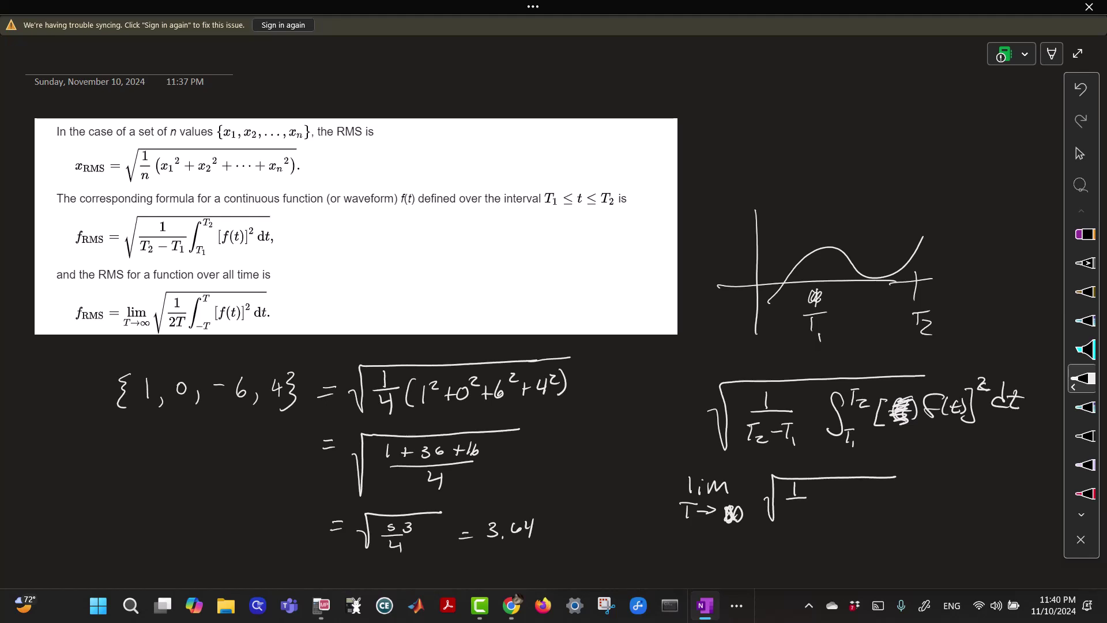
{"action": "left_click_drag", "start_coordinate": [787, 507], "coordinate": [795, 515]}
{"action": "left_click_drag", "start_coordinate": [840, 488], "coordinate": [832, 511]}
{"action": "left_click_drag", "start_coordinate": [854, 514], "coordinate": [855, 525]}
{"action": "left_click_drag", "start_coordinate": [852, 483], "coordinate": [851, 492]}
{"action": "mouse_move", "coordinate": [879, 493]}
{"action": "left_mouse_down"}
{"action": "mouse_move", "coordinate": [887, 510]}
{"action": "mouse_move", "coordinate": [917, 498]}
{"action": "left_mouse_up"}
{"action": "mouse_move", "coordinate": [918, 495]}
{"action": "left_mouse_down"}
{"action": "mouse_move", "coordinate": [921, 509]}
{"action": "mouse_move", "coordinate": [944, 489]}
{"action": "left_mouse_up"}
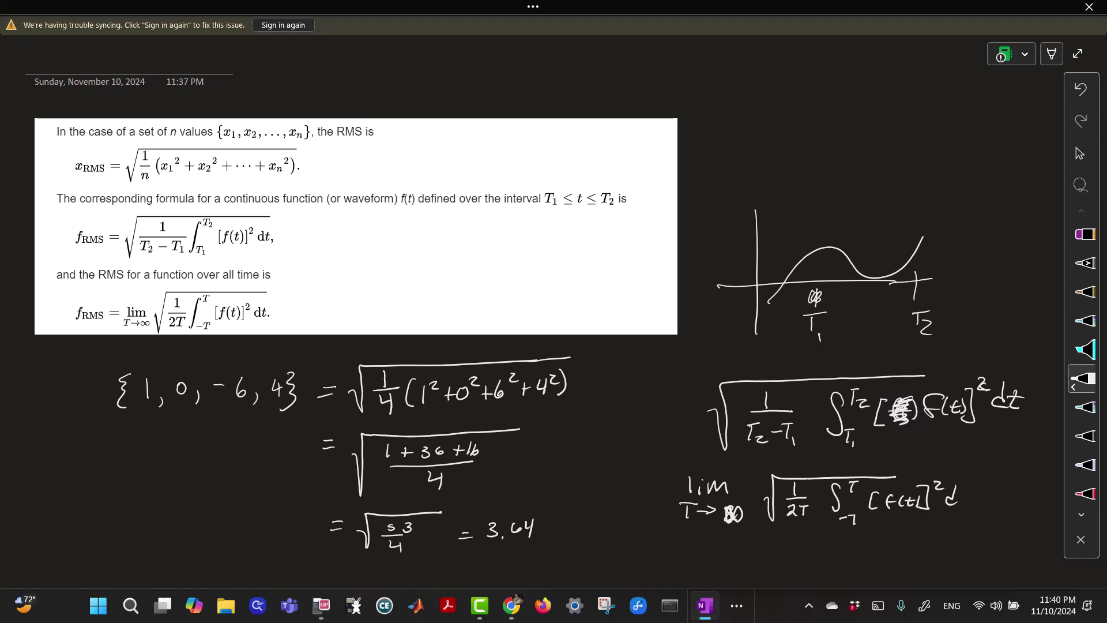
{"action": "left_click_drag", "start_coordinate": [966, 491], "coordinate": [971, 506]}
{"action": "left_click_drag", "start_coordinate": [959, 498], "coordinate": [977, 494]}
Leave Full Page View, add a new page, and write 'Root mean square of f(t) ='.
{"action": "left_click", "coordinate": [1078, 53]}
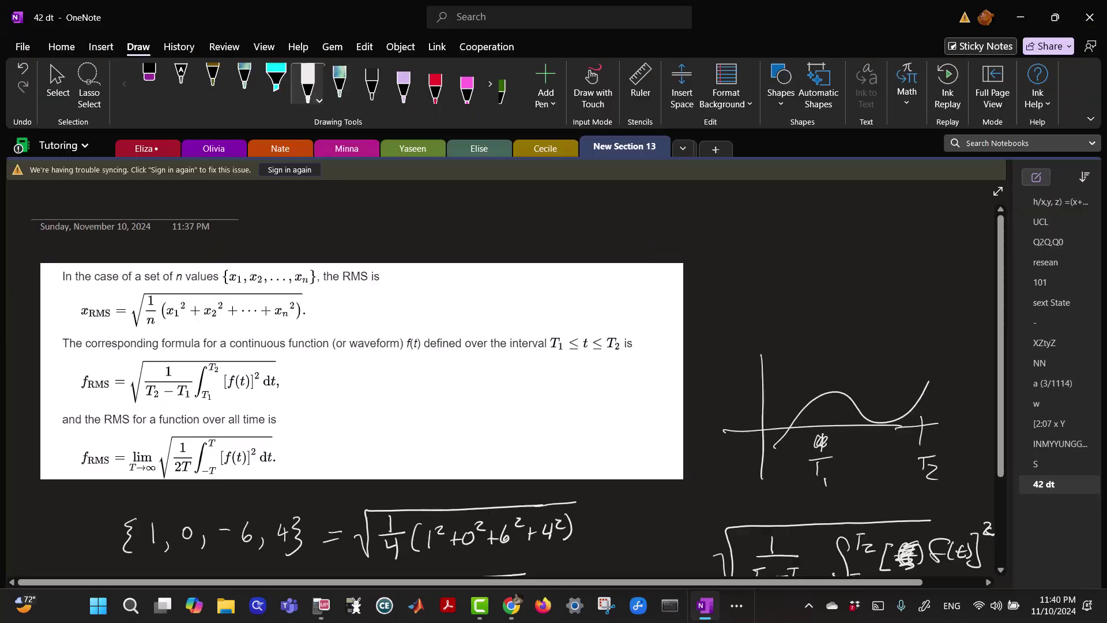
{"action": "left_click", "coordinate": [1037, 179]}
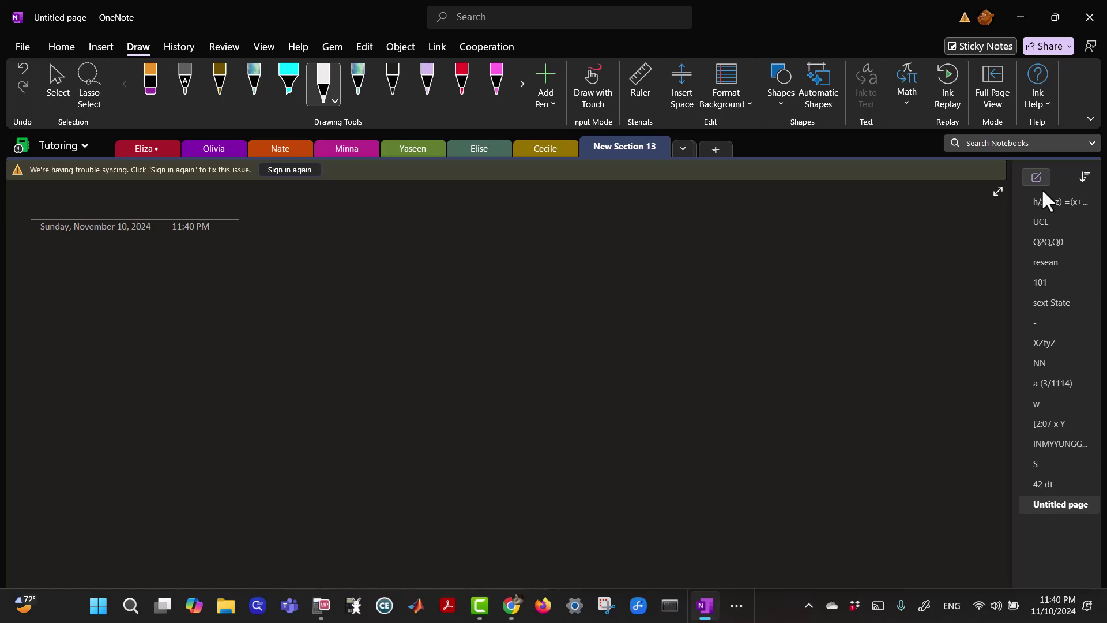
{"action": "mouse_move", "coordinate": [159, 260]}
{"action": "left_mouse_down"}
{"action": "mouse_move", "coordinate": [159, 279]}
{"action": "mouse_move", "coordinate": [199, 279]}
{"action": "left_mouse_up"}
{"action": "left_click_drag", "start_coordinate": [192, 269], "coordinate": [250, 270]}
{"action": "mouse_move", "coordinate": [256, 266]}
{"action": "left_mouse_down"}
{"action": "mouse_move", "coordinate": [317, 277]}
{"action": "mouse_move", "coordinate": [361, 268]}
{"action": "left_mouse_up"}
{"action": "left_click_drag", "start_coordinate": [385, 264], "coordinate": [389, 277]}
{"action": "left_click_drag", "start_coordinate": [388, 270], "coordinate": [399, 269]}
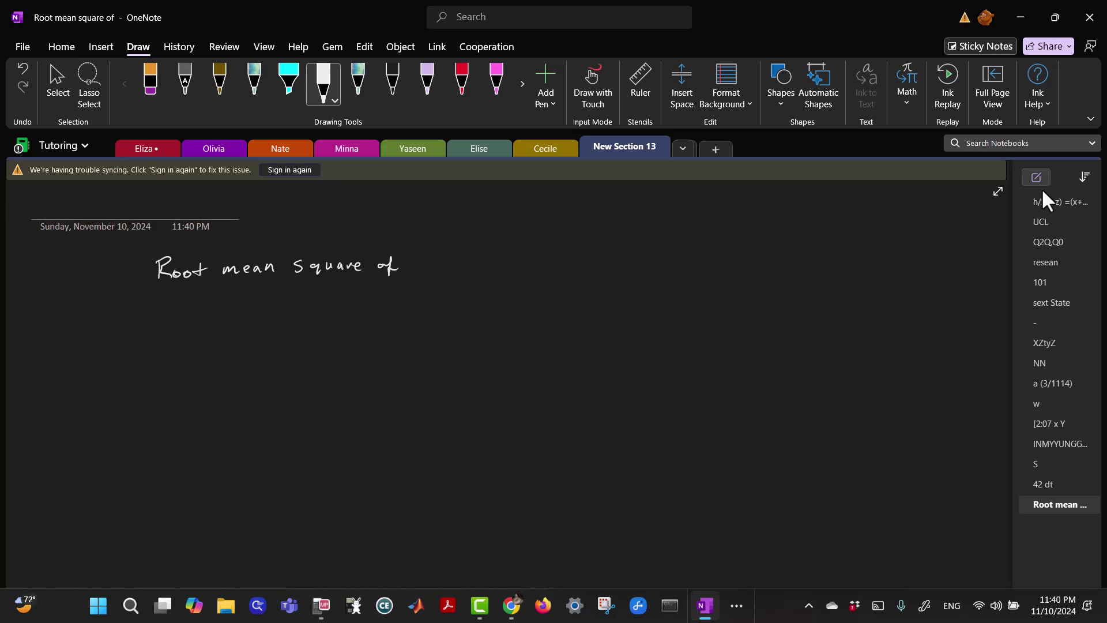
{"action": "left_click_drag", "start_coordinate": [468, 251], "coordinate": [466, 272]}
{"action": "left_click_drag", "start_coordinate": [464, 265], "coordinate": [500, 269]}
{"action": "left_click_drag", "start_coordinate": [493, 265], "coordinate": [527, 261]}
{"action": "left_click_drag", "start_coordinate": [517, 267], "coordinate": [528, 267]}
Draw a brace listing the cases 0, t≤1; t, 1<t<2; t², 2<t<3; 0, t>3.
{"action": "mouse_move", "coordinate": [562, 219]}
{"action": "left_mouse_down"}
{"action": "mouse_move", "coordinate": [559, 250]}
{"action": "mouse_move", "coordinate": [569, 360]}
{"action": "left_mouse_up"}
{"action": "mouse_move", "coordinate": [585, 229]}
{"action": "left_mouse_down"}
{"action": "mouse_move", "coordinate": [576, 242]}
{"action": "mouse_move", "coordinate": [585, 229]}
{"action": "mouse_move", "coordinate": [600, 248]}
{"action": "mouse_move", "coordinate": [631, 243]}
{"action": "left_mouse_up"}
{"action": "left_click_drag", "start_coordinate": [621, 234], "coordinate": [670, 238]}
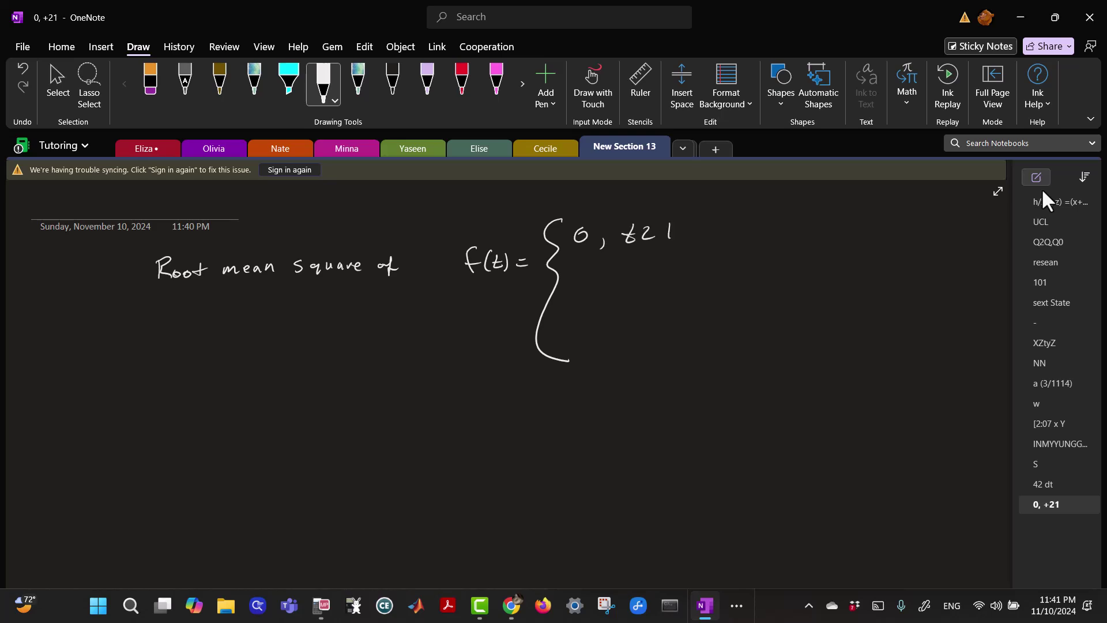
{"action": "mouse_move", "coordinate": [586, 265]}
{"action": "left_mouse_down"}
{"action": "mouse_move", "coordinate": [596, 285]}
{"action": "mouse_move", "coordinate": [598, 275]}
{"action": "left_mouse_up"}
{"action": "mouse_move", "coordinate": [609, 277]}
{"action": "left_mouse_down"}
{"action": "mouse_move", "coordinate": [608, 290]}
{"action": "mouse_move", "coordinate": [632, 280]}
{"action": "left_mouse_up"}
{"action": "mouse_move", "coordinate": [656, 264]}
{"action": "left_mouse_down"}
{"action": "mouse_move", "coordinate": [658, 275]}
{"action": "mouse_move", "coordinate": [700, 276]}
{"action": "left_mouse_up"}
{"action": "left_click_drag", "start_coordinate": [704, 264], "coordinate": [714, 275]}
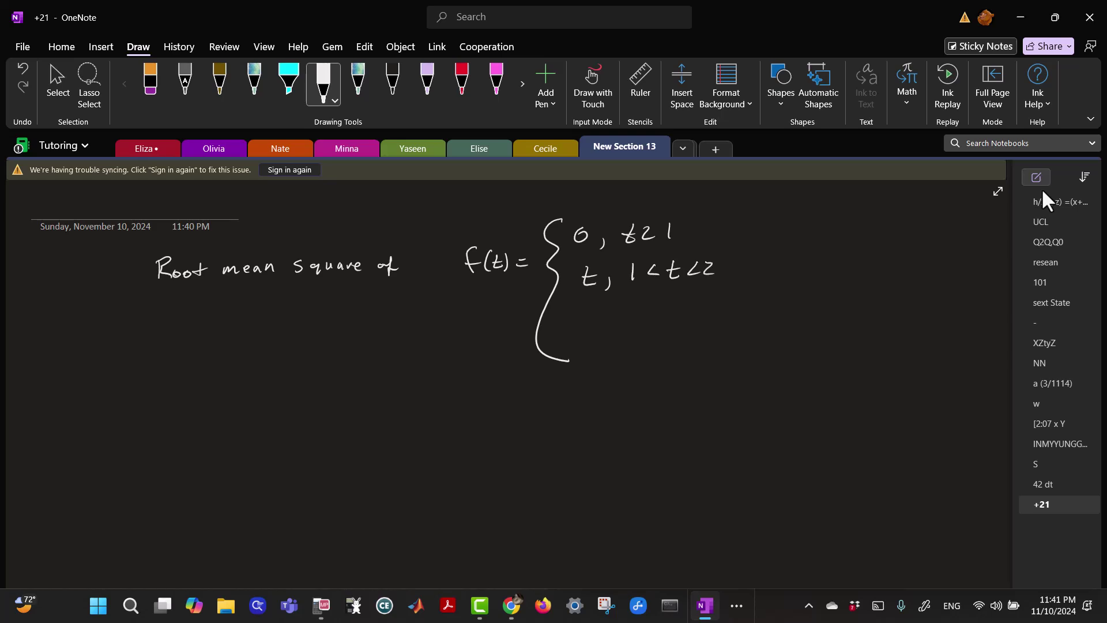
{"action": "mouse_move", "coordinate": [584, 317]}
{"action": "left_mouse_down"}
{"action": "mouse_move", "coordinate": [589, 337]}
{"action": "mouse_move", "coordinate": [590, 322]}
{"action": "left_mouse_up"}
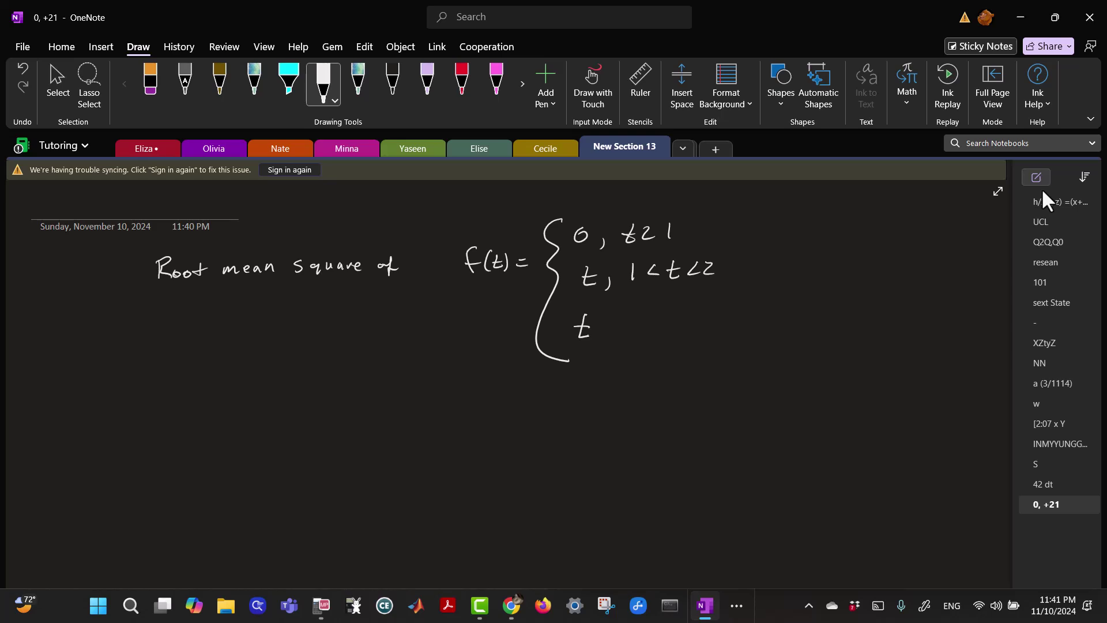
{"action": "mouse_move", "coordinate": [598, 309]}
{"action": "left_mouse_down"}
{"action": "mouse_move", "coordinate": [609, 315]}
{"action": "mouse_move", "coordinate": [600, 345]}
{"action": "mouse_move", "coordinate": [641, 324]}
{"action": "mouse_move", "coordinate": [722, 316]}
{"action": "mouse_move", "coordinate": [714, 326]}
{"action": "left_mouse_up"}
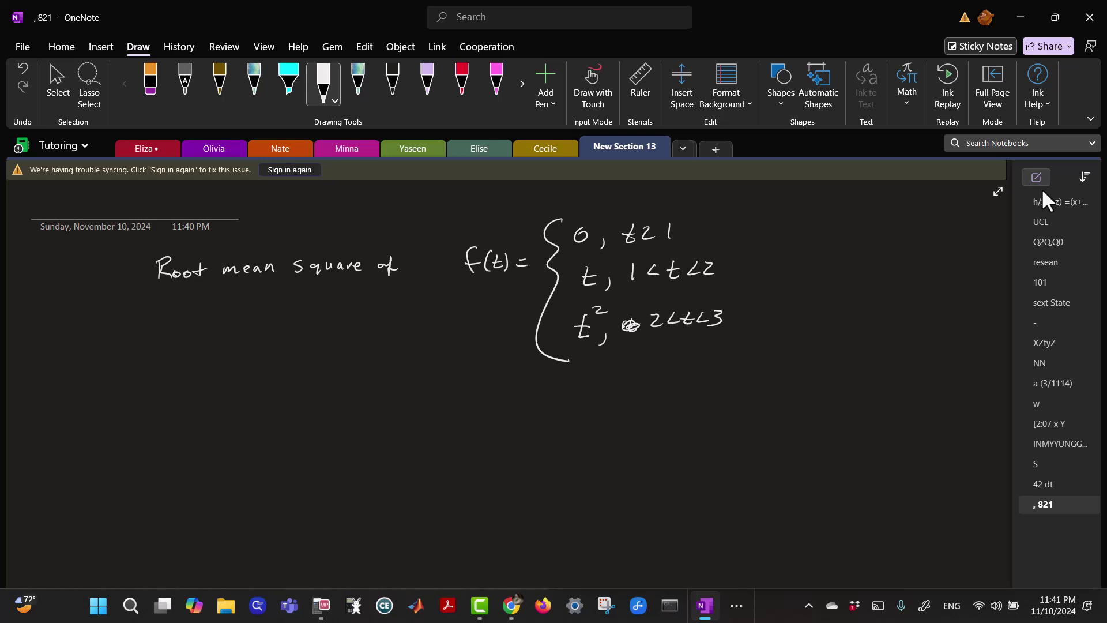
{"action": "mouse_move", "coordinate": [597, 354]}
{"action": "left_mouse_down"}
{"action": "mouse_move", "coordinate": [653, 364]}
{"action": "mouse_move", "coordinate": [663, 350]}
{"action": "mouse_move", "coordinate": [674, 359]}
{"action": "mouse_move", "coordinate": [705, 351]}
{"action": "mouse_move", "coordinate": [691, 359]}
{"action": "left_mouse_up"}
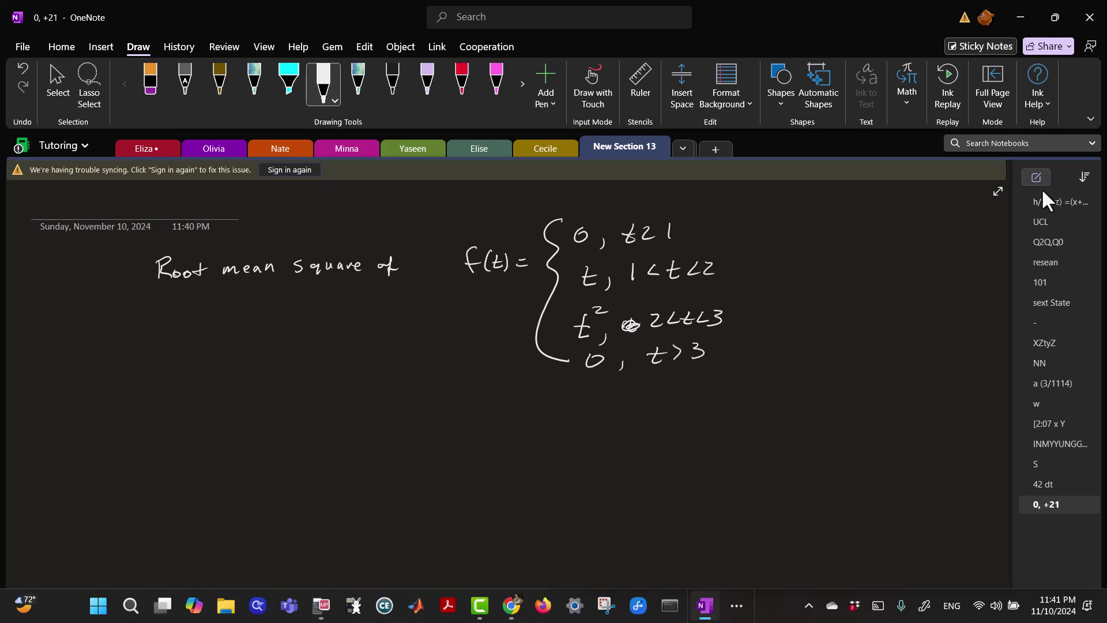
{"action": "right_click", "coordinate": [1077, 605]}
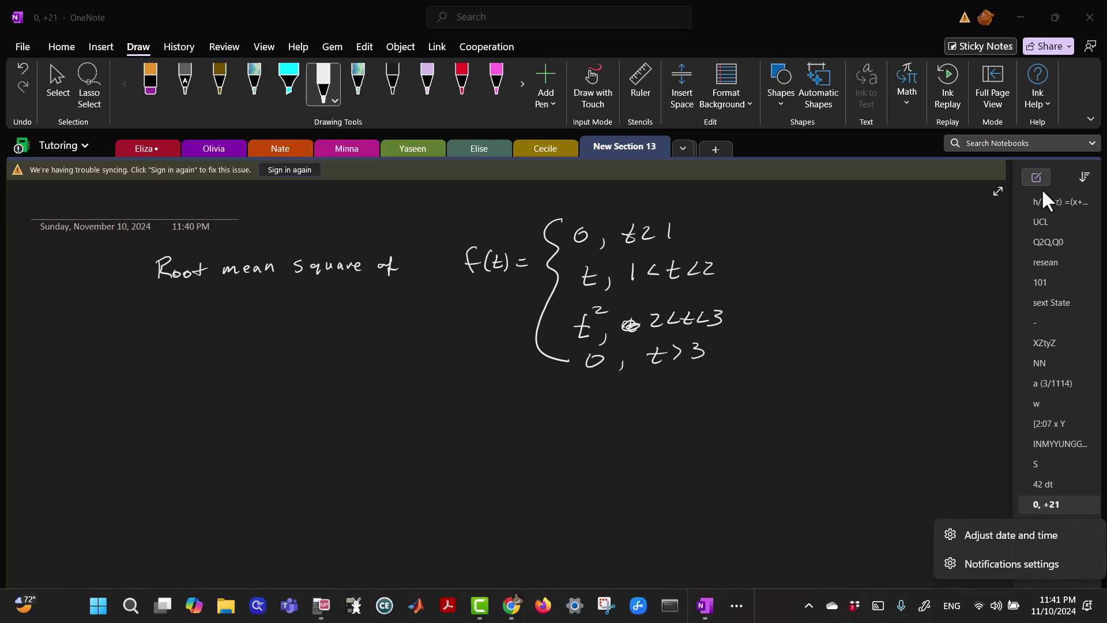
Write 'from 1 to 3' below the heading.
{"action": "left_click", "coordinate": [231, 305]}
{"action": "mouse_move", "coordinate": [237, 296]}
{"action": "left_mouse_down"}
{"action": "mouse_move", "coordinate": [224, 319]}
{"action": "mouse_move", "coordinate": [214, 314]}
{"action": "mouse_move", "coordinate": [239, 310]}
{"action": "left_mouse_up"}
{"action": "left_click_drag", "start_coordinate": [246, 311], "coordinate": [270, 323]}
{"action": "left_click_drag", "start_coordinate": [280, 304], "coordinate": [281, 324]}
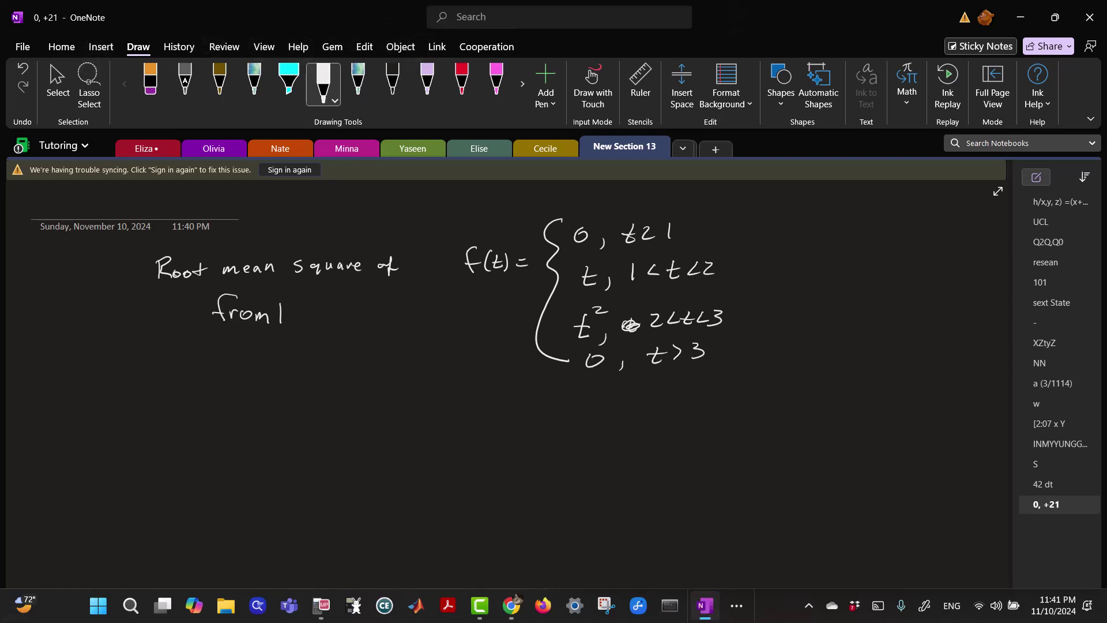
{"action": "left_click_drag", "start_coordinate": [306, 299], "coordinate": [306, 318]}
{"action": "left_click_drag", "start_coordinate": [298, 310], "coordinate": [330, 318]}
Draw axes with tick marks and a rising curve, and add the squared exponent on the third case.
{"action": "left_click_drag", "start_coordinate": [807, 238], "coordinate": [800, 440]}
{"action": "left_click_drag", "start_coordinate": [730, 363], "coordinate": [937, 345]}
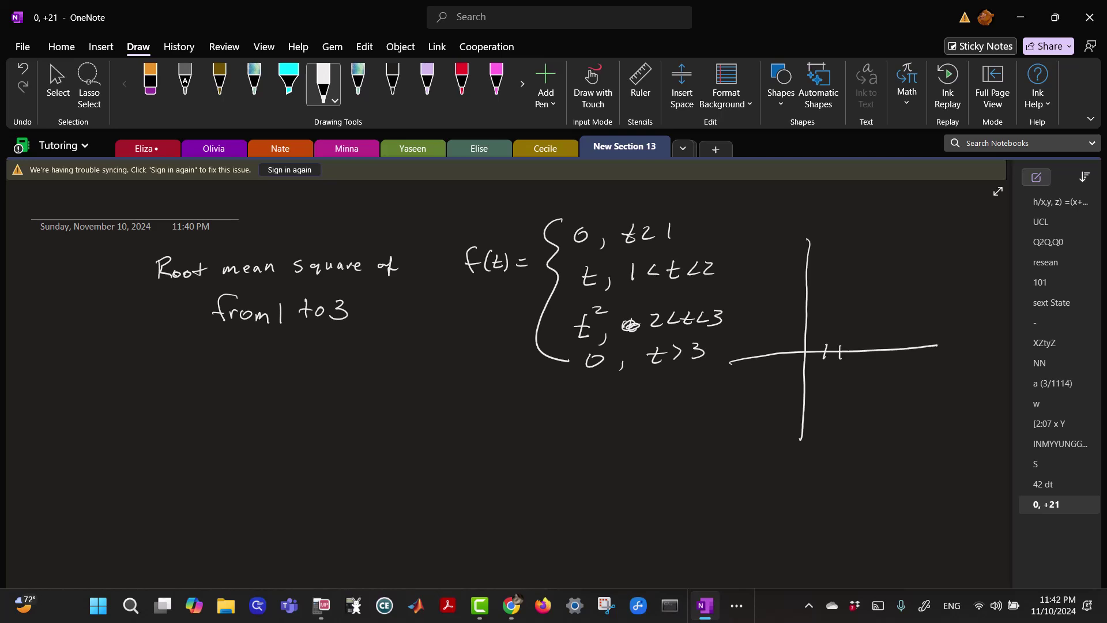
{"action": "mouse_move", "coordinate": [861, 347]}
{"action": "left_mouse_down"}
{"action": "mouse_move", "coordinate": [859, 360]}
{"action": "mouse_move", "coordinate": [880, 360]}
{"action": "left_mouse_up"}
{"action": "left_click_drag", "start_coordinate": [796, 318], "coordinate": [818, 313]}
{"action": "left_click_drag", "start_coordinate": [622, 296], "coordinate": [629, 304]}
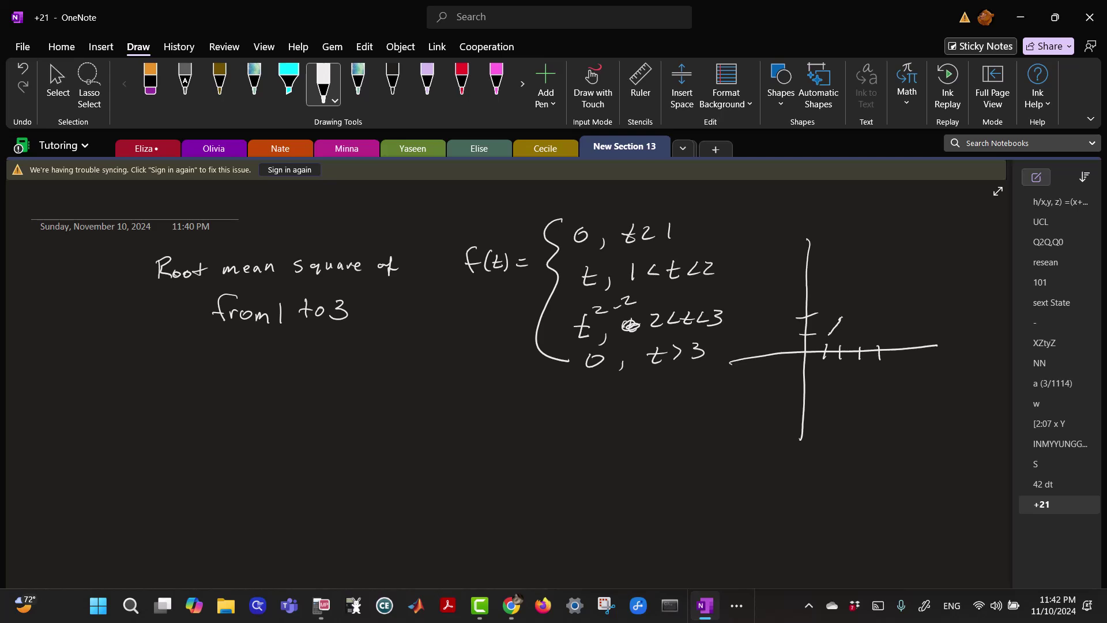
{"action": "left_click_drag", "start_coordinate": [843, 315], "coordinate": [864, 262]}
Erase the third case and rewrite it as t²-2 in brown ink.
{"action": "left_click", "coordinate": [151, 82]}
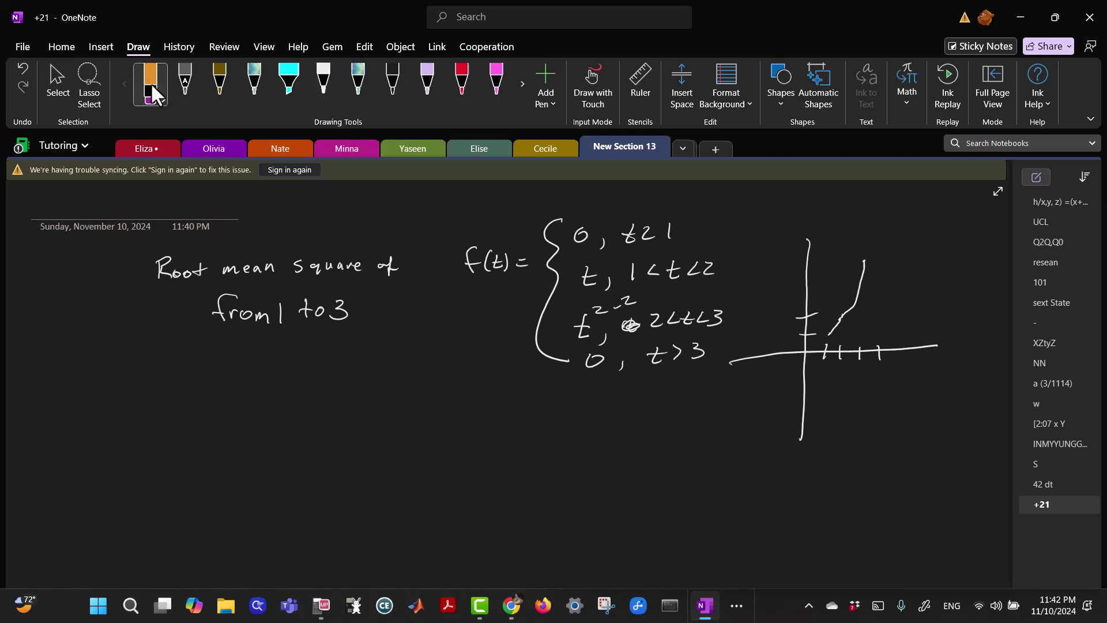
{"action": "mouse_move", "coordinate": [628, 297]}
{"action": "left_mouse_down"}
{"action": "mouse_move", "coordinate": [579, 327]}
{"action": "mouse_move", "coordinate": [589, 338]}
{"action": "left_mouse_up"}
{"action": "left_click", "coordinate": [218, 98]}
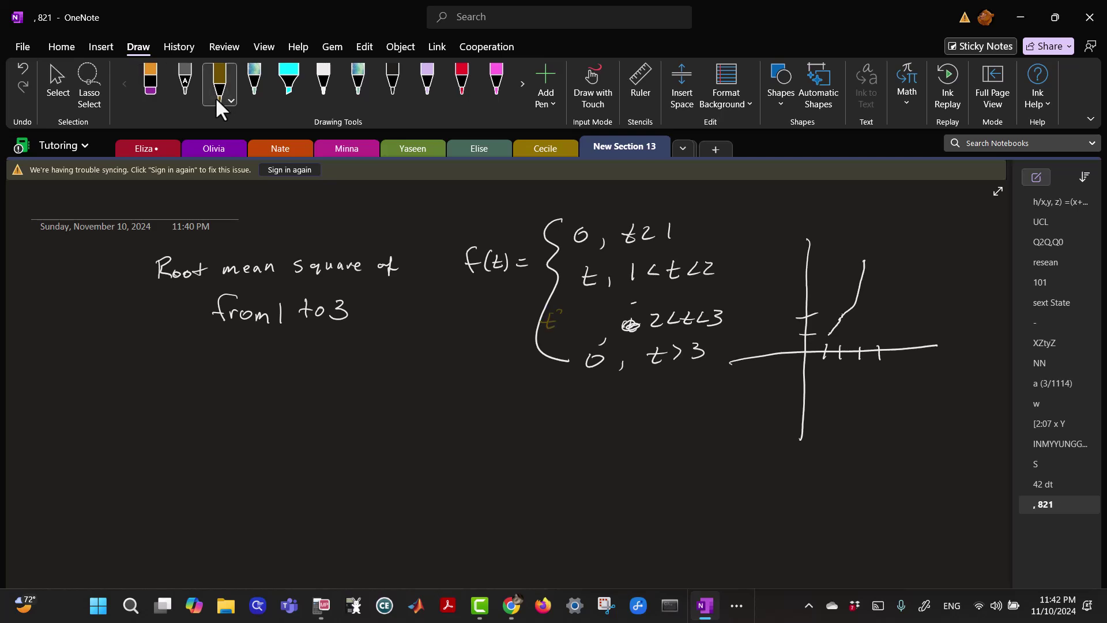
{"action": "left_click_drag", "start_coordinate": [554, 312], "coordinate": [576, 320]}
{"action": "left_click_drag", "start_coordinate": [579, 315], "coordinate": [594, 324]}
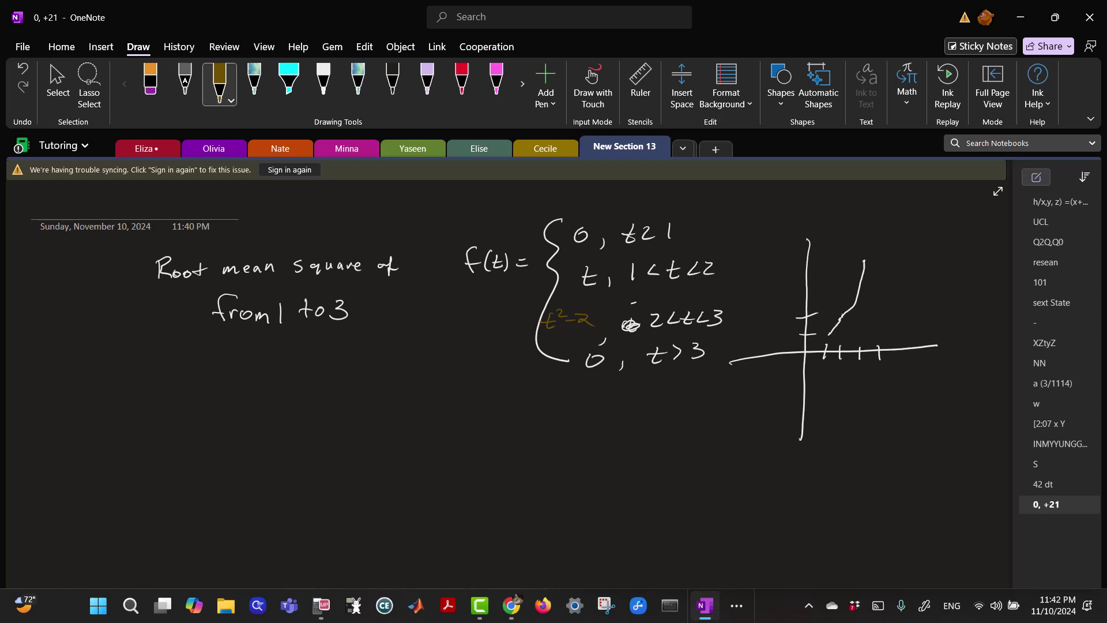
Replace the brown t²-2 with white ink, then open the '42 dt' formulas page.
{"action": "left_click", "coordinate": [151, 88]}
{"action": "mouse_move", "coordinate": [579, 316]}
{"action": "left_mouse_down"}
{"action": "mouse_move", "coordinate": [592, 323]}
{"action": "mouse_move", "coordinate": [557, 310]}
{"action": "mouse_move", "coordinate": [545, 326]}
{"action": "left_mouse_up"}
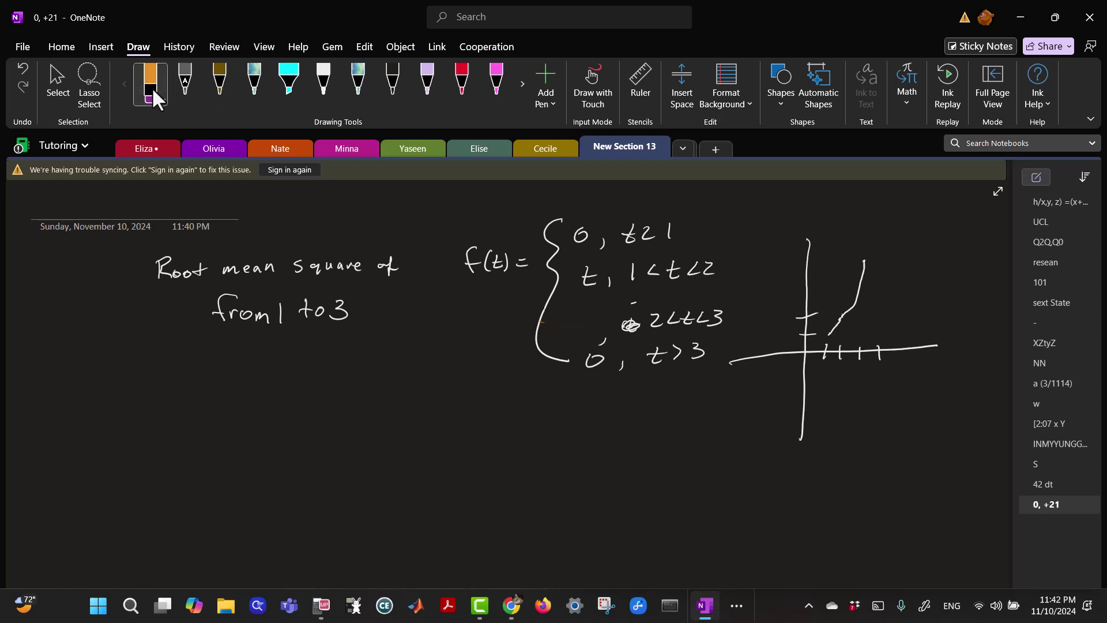
{"action": "left_click", "coordinate": [323, 85]}
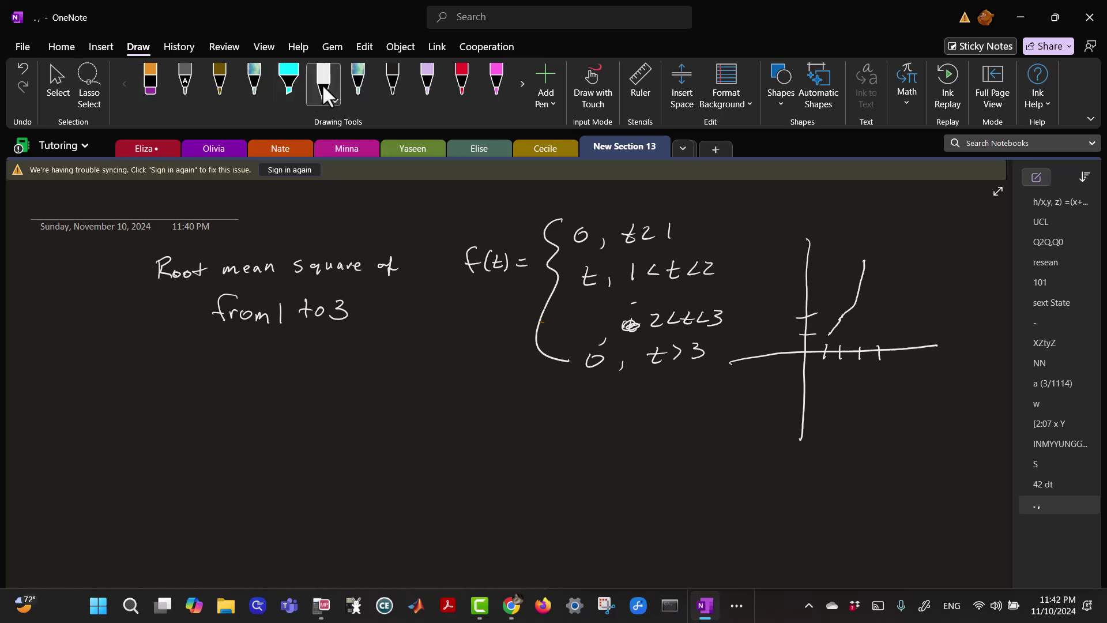
{"action": "left_click_drag", "start_coordinate": [557, 313], "coordinate": [555, 332]}
{"action": "mouse_move", "coordinate": [547, 322]}
{"action": "left_mouse_down"}
{"action": "mouse_move", "coordinate": [576, 314]}
{"action": "mouse_move", "coordinate": [599, 329]}
{"action": "left_mouse_up"}
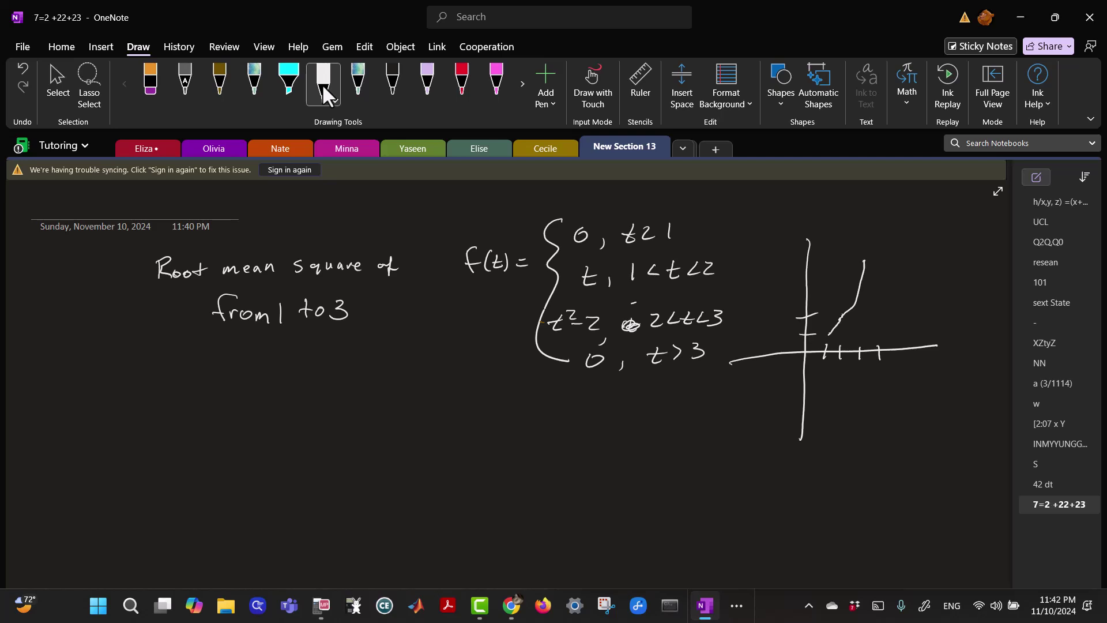
{"action": "left_click", "coordinate": [1038, 483]}
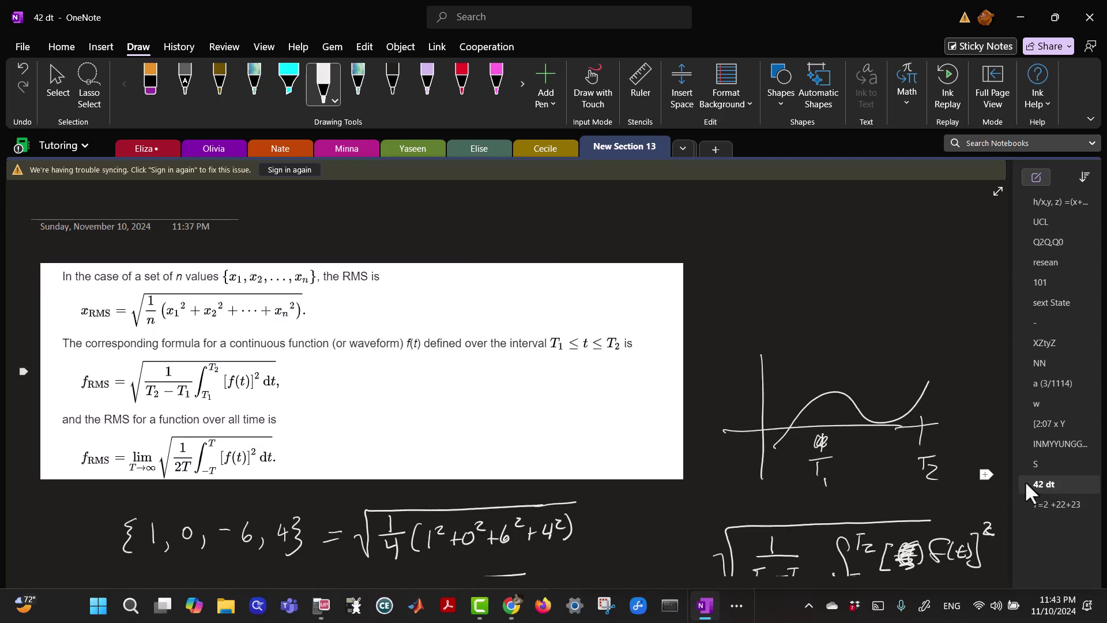
On the sketch page, start the RMS expression with a square root and 1 over a fraction bar.
{"action": "left_click", "coordinate": [1043, 503]}
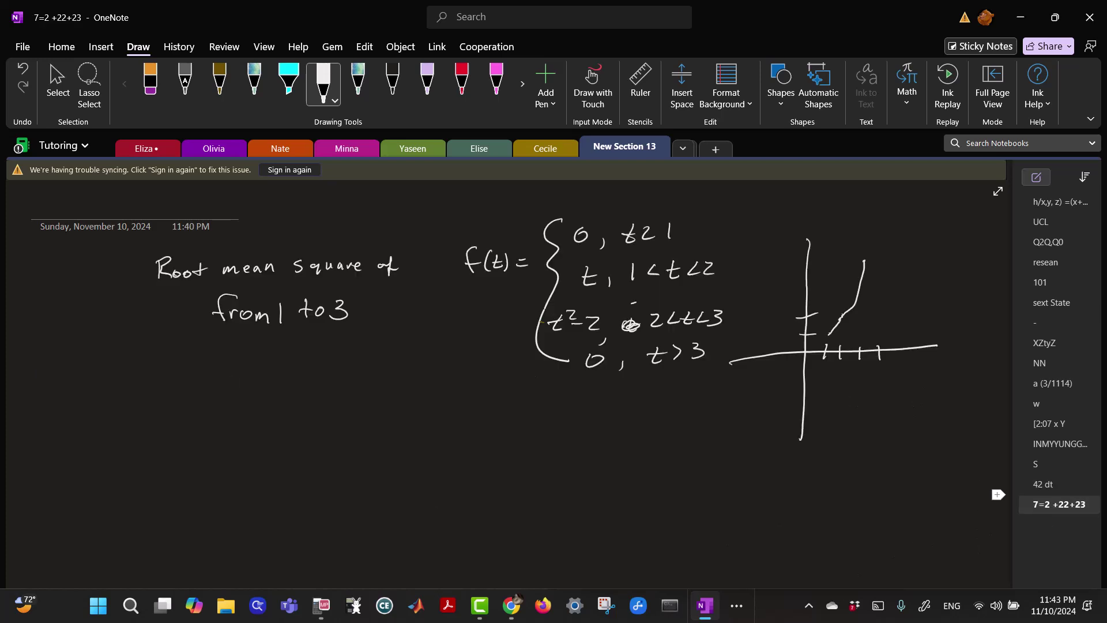
{"action": "mouse_move", "coordinate": [118, 460]}
{"action": "left_mouse_down"}
{"action": "mouse_move", "coordinate": [136, 487]}
{"action": "mouse_move", "coordinate": [131, 410]}
{"action": "mouse_move", "coordinate": [151, 392]}
{"action": "mouse_move", "coordinate": [398, 387]}
{"action": "left_mouse_up"}
{"action": "mouse_move", "coordinate": [178, 402]}
{"action": "left_mouse_down"}
{"action": "mouse_move", "coordinate": [182, 426]}
{"action": "mouse_move", "coordinate": [233, 429]}
{"action": "left_mouse_up"}
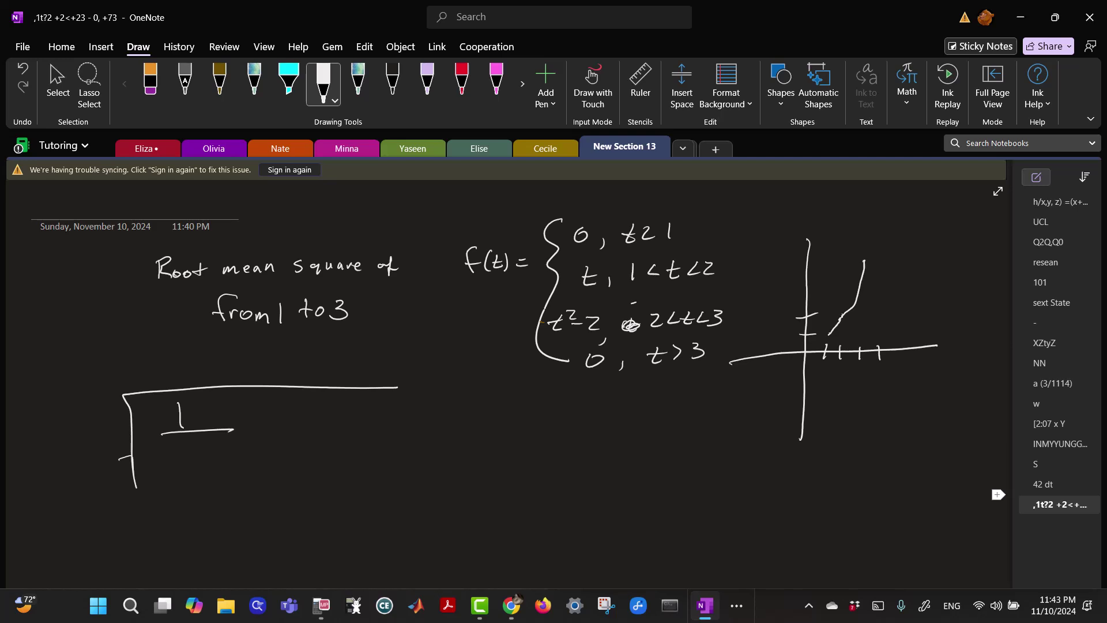
{"action": "left_click", "coordinate": [1046, 485]}
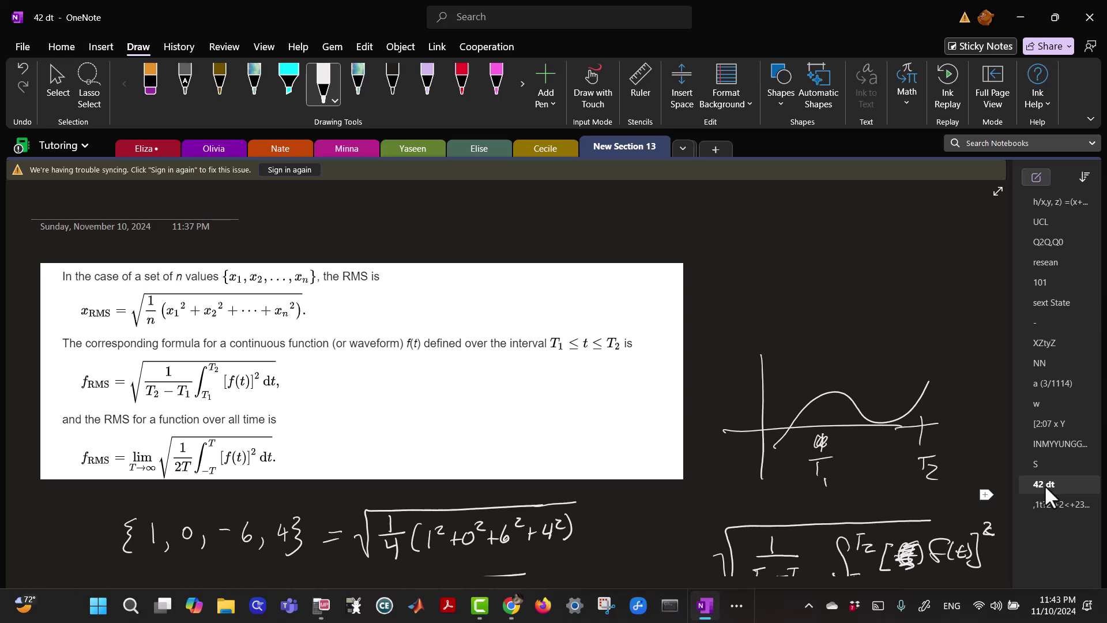
{"action": "left_click", "coordinate": [1043, 505]}
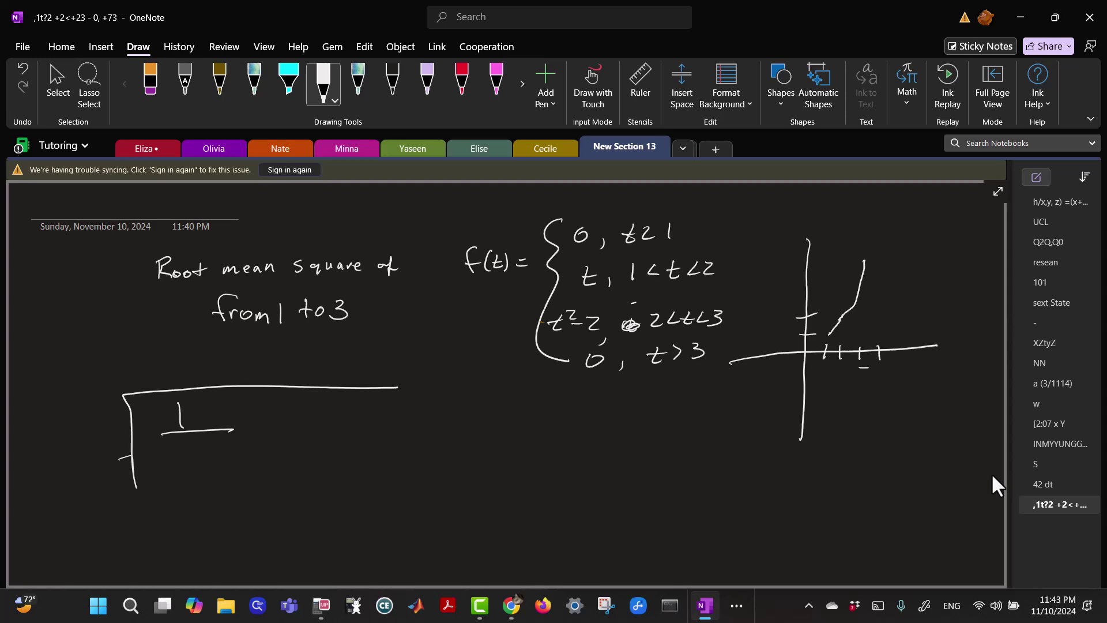
Label T2 and T1 under the axis ticks.
{"action": "left_click_drag", "start_coordinate": [858, 367], "coordinate": [869, 366]}
{"action": "mouse_move", "coordinate": [864, 367]}
{"action": "left_mouse_down"}
{"action": "mouse_move", "coordinate": [862, 379]}
{"action": "mouse_move", "coordinate": [825, 382]}
{"action": "left_mouse_up"}
{"action": "left_click_drag", "start_coordinate": [831, 379], "coordinate": [830, 387]}
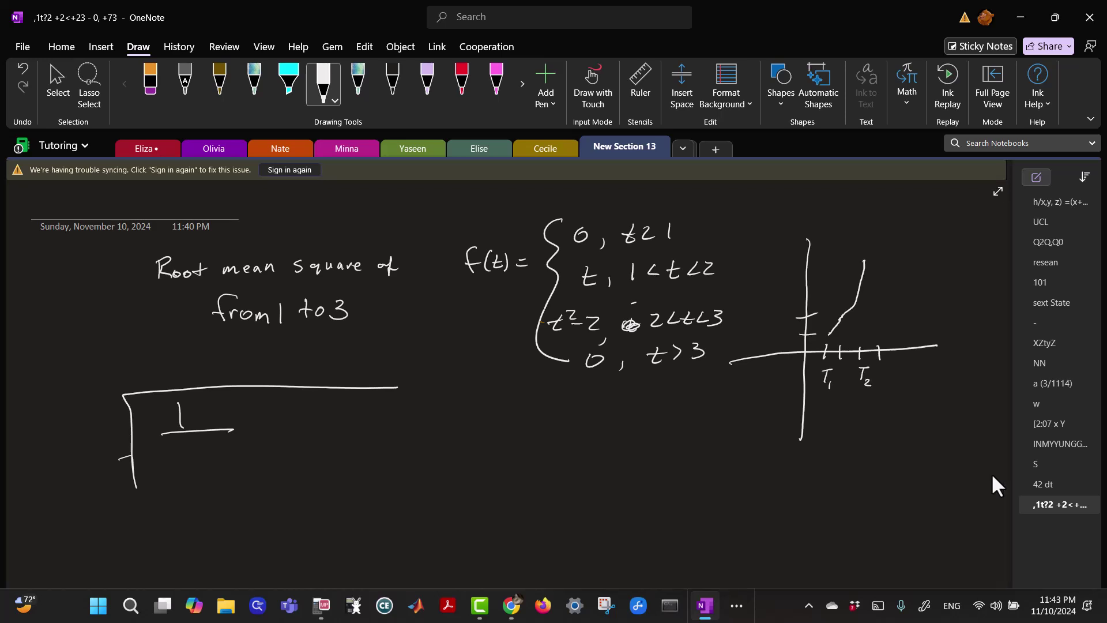
Complete the root as 1/(3−1) ∫ from 1 to 3 of (f(t).
{"action": "mouse_move", "coordinate": [163, 446]}
{"action": "left_mouse_down"}
{"action": "mouse_move", "coordinate": [164, 455]}
{"action": "mouse_move", "coordinate": [200, 456]}
{"action": "left_mouse_up"}
{"action": "mouse_move", "coordinate": [257, 403]}
{"action": "left_mouse_down"}
{"action": "mouse_move", "coordinate": [254, 453]}
{"action": "mouse_move", "coordinate": [267, 457]}
{"action": "left_mouse_up"}
{"action": "left_click_drag", "start_coordinate": [260, 400], "coordinate": [284, 446]}
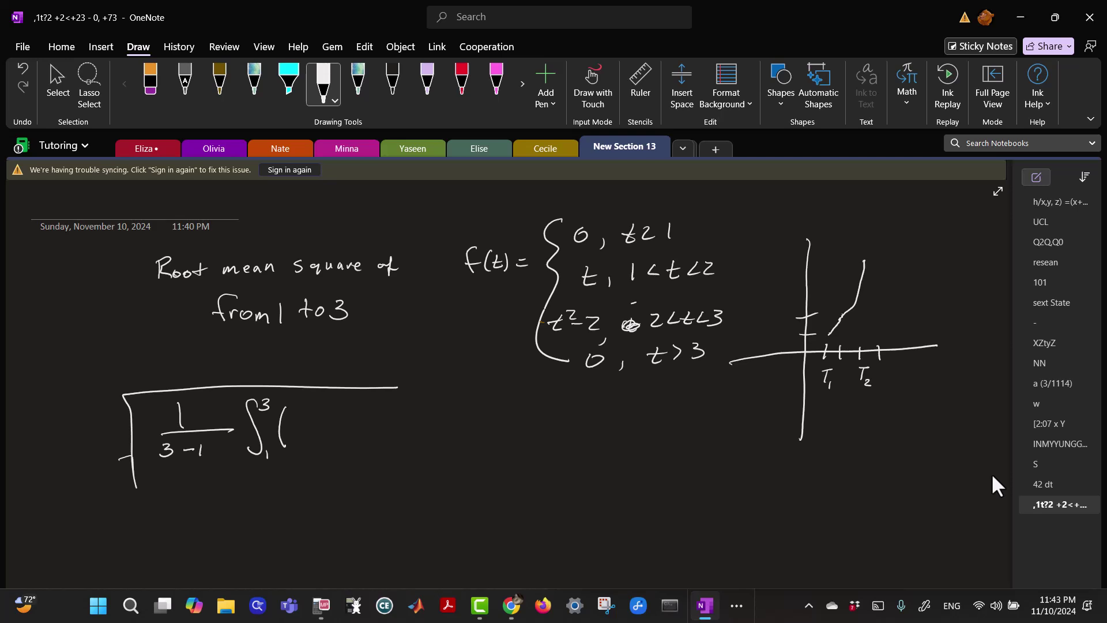
{"action": "left_click", "coordinate": [1044, 483]}
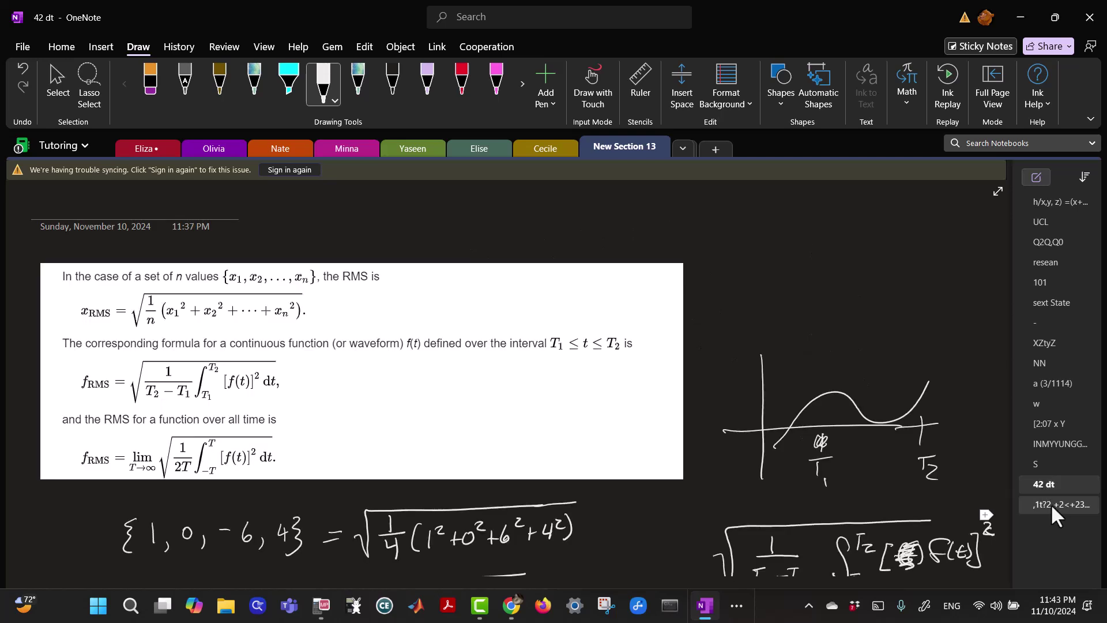
{"action": "left_click", "coordinate": [1050, 503]}
{"action": "mouse_move", "coordinate": [308, 411]}
{"action": "left_mouse_down"}
{"action": "mouse_move", "coordinate": [298, 431]}
{"action": "mouse_move", "coordinate": [330, 424]}
{"action": "left_mouse_up"}
{"action": "mouse_move", "coordinate": [332, 416]}
{"action": "left_mouse_down"}
{"action": "mouse_move", "coordinate": [344, 439]}
{"action": "mouse_move", "coordinate": [361, 413]}
{"action": "left_mouse_up"}
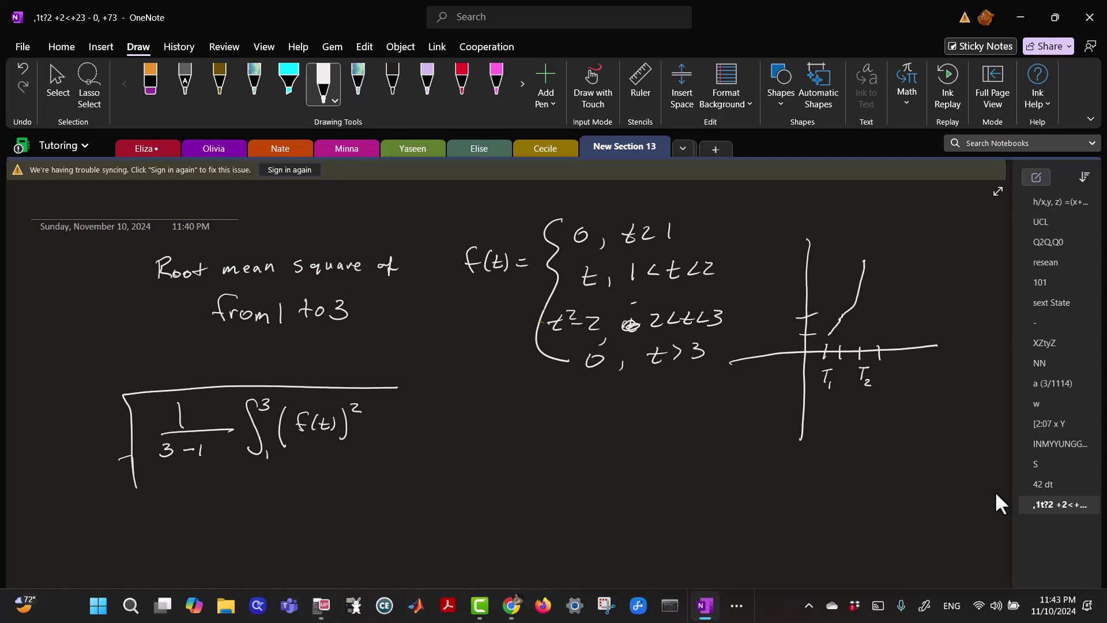
Finish the integral with dt and write (f(t))² = beneath the function.
{"action": "mouse_move", "coordinate": [377, 407]}
{"action": "left_mouse_down"}
{"action": "mouse_move", "coordinate": [375, 430]}
{"action": "mouse_move", "coordinate": [387, 431]}
{"action": "left_mouse_up"}
{"action": "left_click_drag", "start_coordinate": [387, 430], "coordinate": [398, 430]}
{"action": "mouse_move", "coordinate": [501, 397]}
{"action": "left_mouse_down"}
{"action": "mouse_move", "coordinate": [488, 422]}
{"action": "mouse_move", "coordinate": [505, 413]}
{"action": "left_mouse_up"}
{"action": "mouse_move", "coordinate": [515, 403]}
{"action": "left_mouse_down"}
{"action": "mouse_move", "coordinate": [511, 419]}
{"action": "mouse_move", "coordinate": [531, 420]}
{"action": "left_mouse_up"}
{"action": "left_click_drag", "start_coordinate": [488, 389], "coordinate": [484, 426]}
{"action": "mouse_move", "coordinate": [533, 392]}
{"action": "left_mouse_down"}
{"action": "mouse_move", "coordinate": [536, 423]}
{"action": "mouse_move", "coordinate": [557, 394]}
{"action": "mouse_move", "coordinate": [569, 414]}
{"action": "left_mouse_up"}
{"action": "mouse_move", "coordinate": [558, 422]}
{"action": "left_mouse_down"}
{"action": "mouse_move", "coordinate": [595, 403]}
{"action": "mouse_move", "coordinate": [603, 477]}
{"action": "left_mouse_up"}
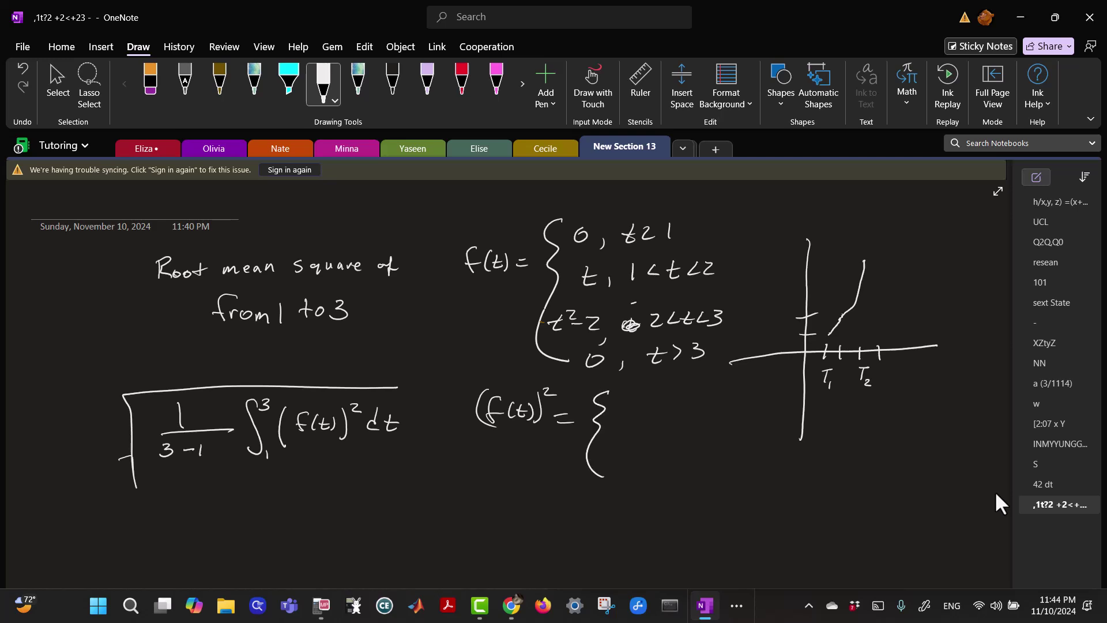
Ink the first two cases of the brace: 0 for t<1 and t² for 1<t<2.
{"action": "left_click_drag", "start_coordinate": [629, 389], "coordinate": [700, 400]}
{"action": "left_click_drag", "start_coordinate": [622, 419], "coordinate": [697, 423]}
{"action": "left_click_drag", "start_coordinate": [692, 419], "coordinate": [735, 425]}
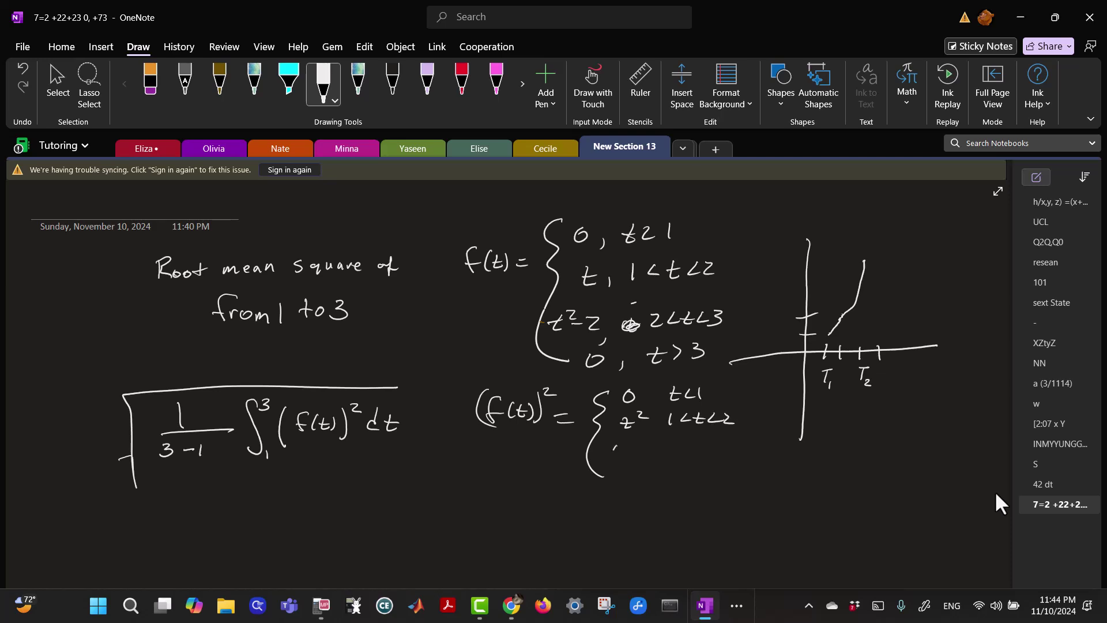
Add the cases (t²−2)² for 2<t<3 and 0 for t>3, erasing a mistaken stroke.
{"action": "left_click_drag", "start_coordinate": [616, 450], "coordinate": [612, 462]}
{"action": "left_click_drag", "start_coordinate": [625, 449], "coordinate": [625, 462]}
{"action": "mouse_move", "coordinate": [621, 455]}
{"action": "left_mouse_down"}
{"action": "mouse_move", "coordinate": [657, 463]}
{"action": "mouse_move", "coordinate": [675, 445]}
{"action": "mouse_move", "coordinate": [660, 460]}
{"action": "left_mouse_up"}
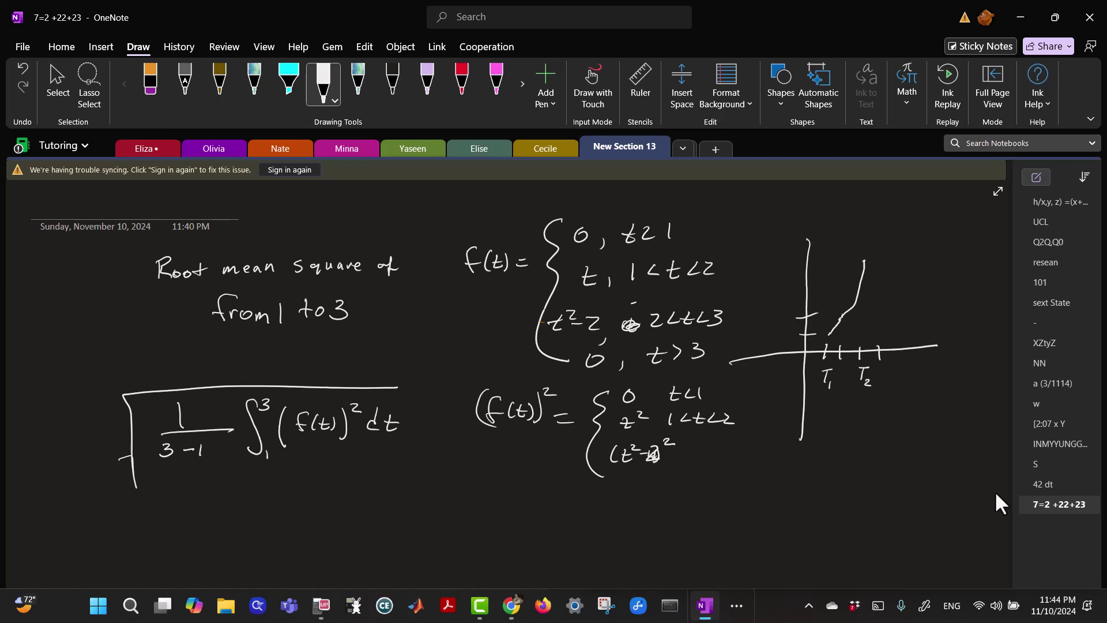
{"action": "left_click", "coordinate": [154, 82]}
{"action": "left_click_drag", "start_coordinate": [641, 453], "coordinate": [670, 442]}
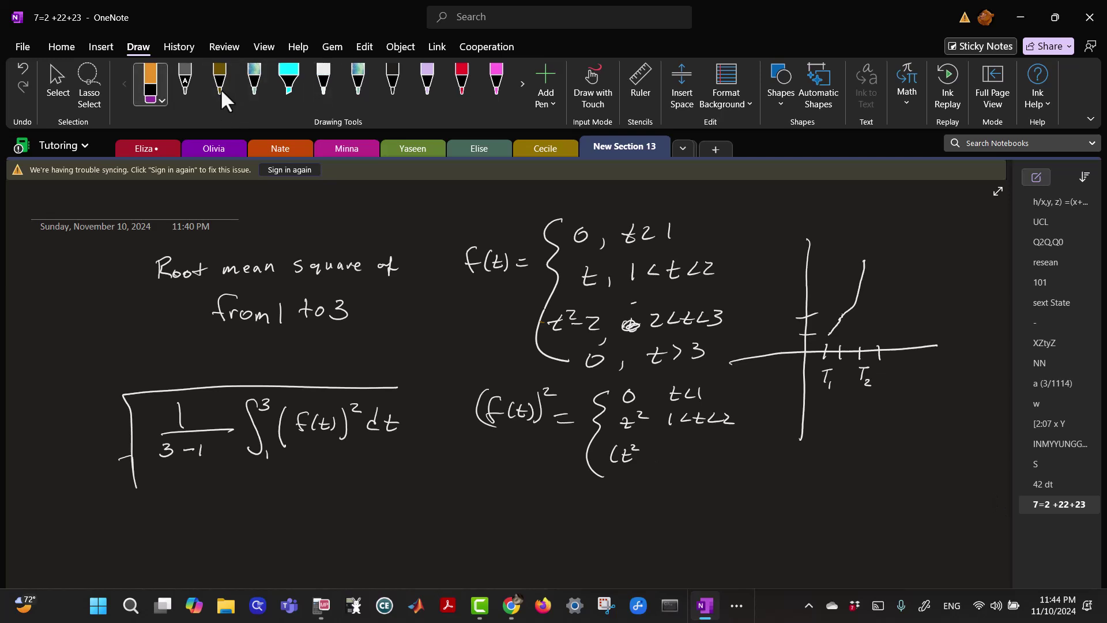
{"action": "left_click", "coordinate": [320, 94]}
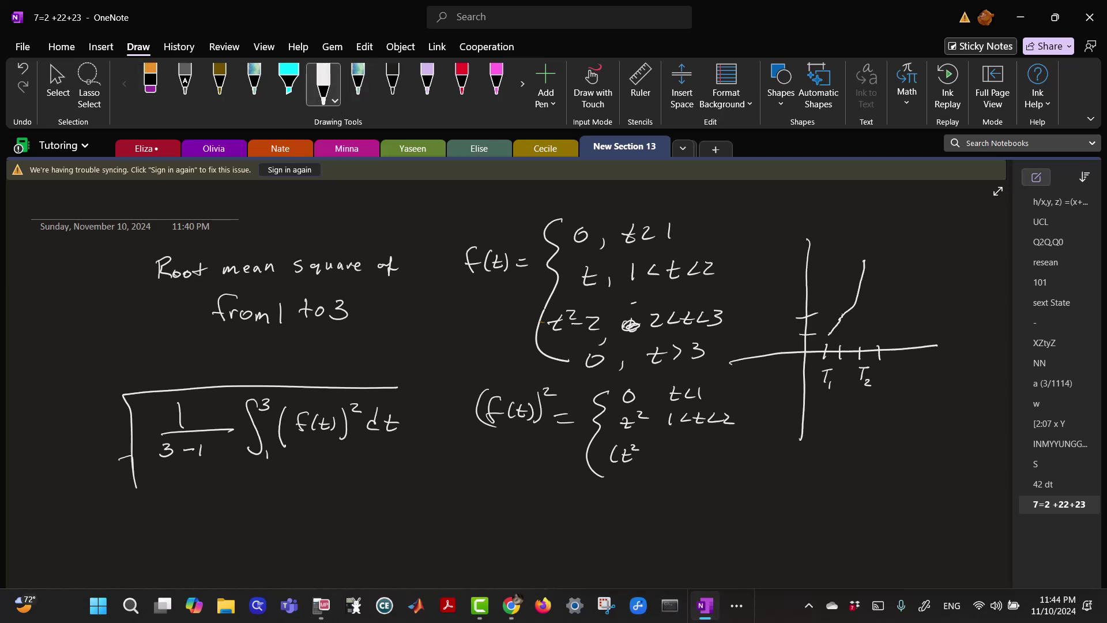
{"action": "mouse_move", "coordinate": [652, 450]}
{"action": "left_mouse_down"}
{"action": "mouse_move", "coordinate": [668, 459]}
{"action": "mouse_move", "coordinate": [686, 442]}
{"action": "left_mouse_up"}
{"action": "left_click_drag", "start_coordinate": [697, 444], "coordinate": [705, 449]}
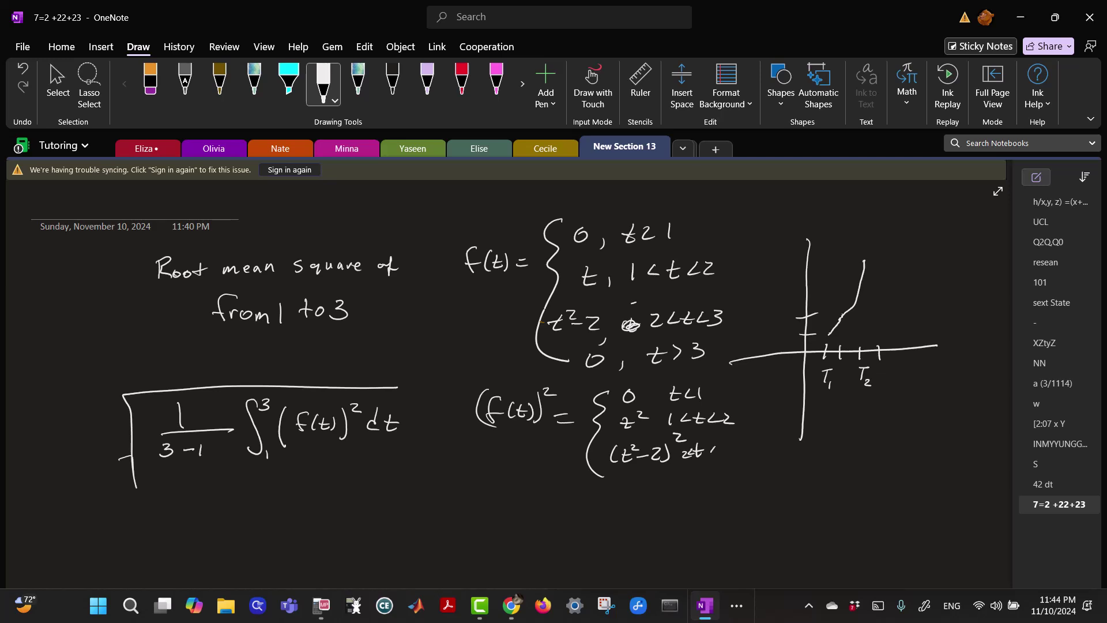
{"action": "left_click_drag", "start_coordinate": [728, 445], "coordinate": [722, 456]}
{"action": "left_click_drag", "start_coordinate": [647, 476], "coordinate": [675, 490]}
{"action": "left_click_drag", "start_coordinate": [670, 484], "coordinate": [701, 488]}
{"action": "left_click_drag", "start_coordinate": [994, 554], "coordinate": [989, 594]}
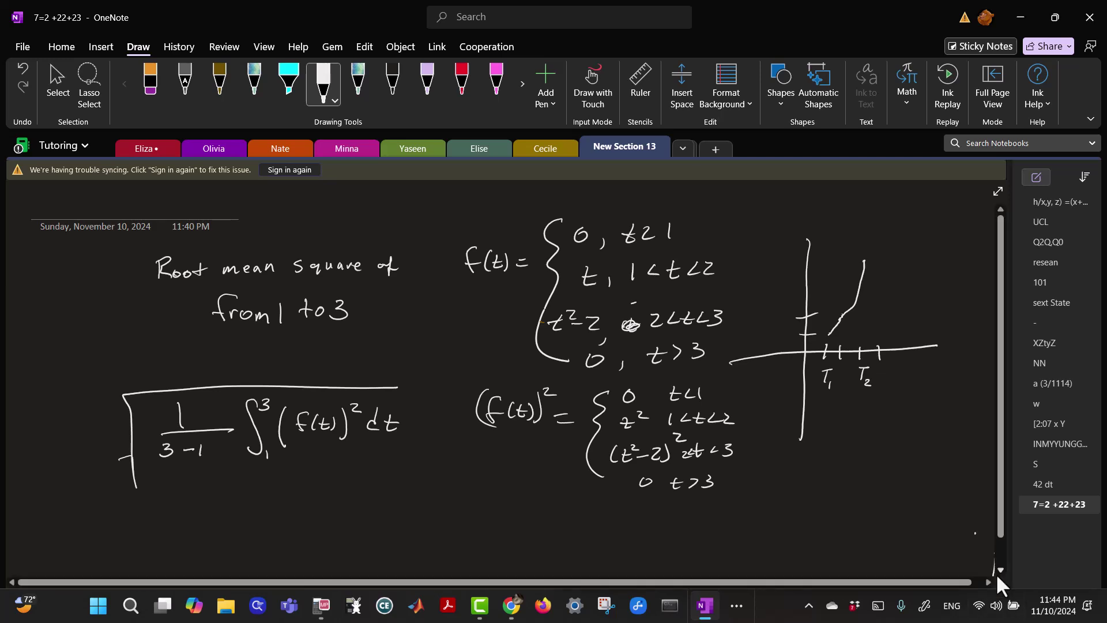
Below the work, write = √(½[∫₁² t² dt.
{"action": "scroll", "coordinate": [995, 573], "scroll_direction": "down", "scroll_amount": 2}
{"action": "scroll", "coordinate": [993, 588], "scroll_direction": "down", "scroll_amount": 1}
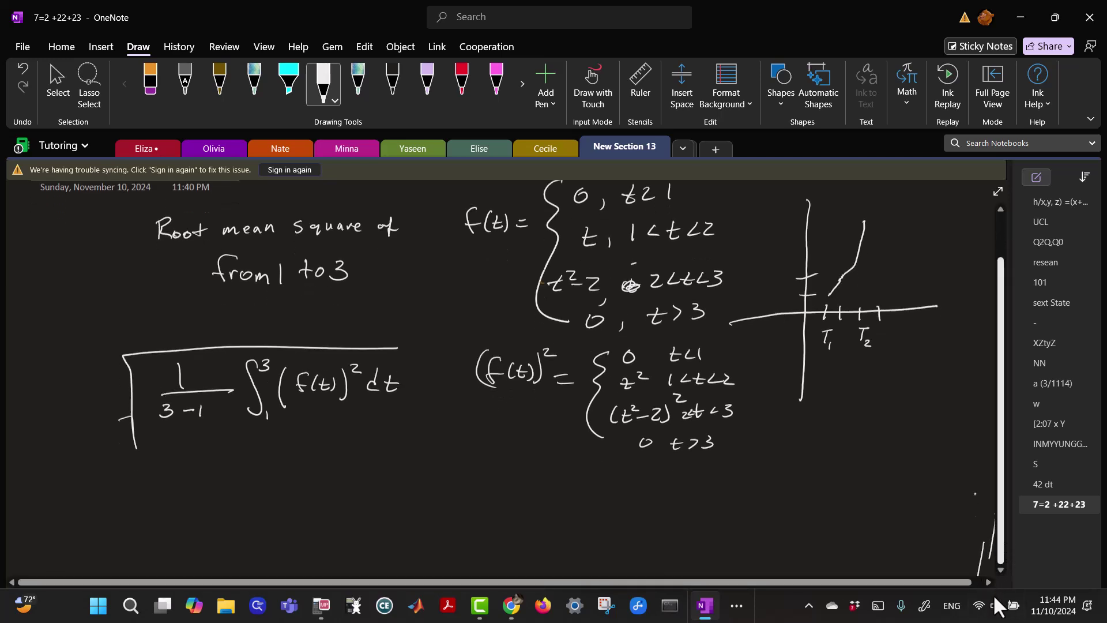
{"action": "left_click_drag", "start_coordinate": [975, 576], "coordinate": [984, 526]}
{"action": "scroll", "coordinate": [984, 576], "scroll_direction": "down", "scroll_amount": 2}
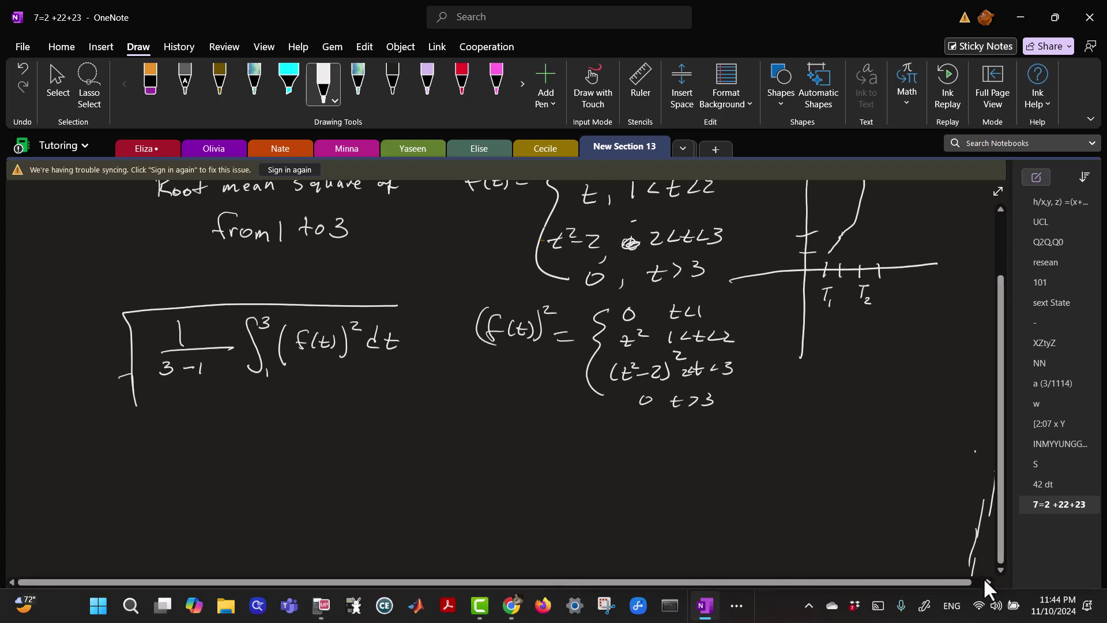
{"action": "scroll", "coordinate": [985, 588], "scroll_direction": "down", "scroll_amount": 1}
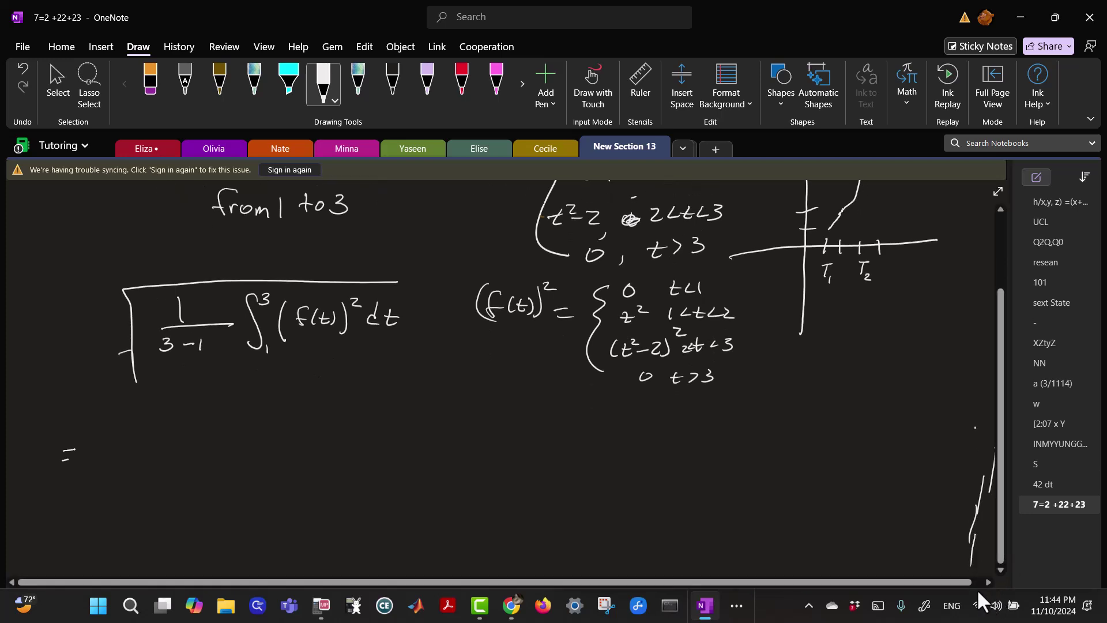
{"action": "mouse_move", "coordinate": [105, 456]}
{"action": "left_mouse_down"}
{"action": "mouse_move", "coordinate": [115, 502]}
{"action": "mouse_move", "coordinate": [147, 413]}
{"action": "mouse_move", "coordinate": [306, 410]}
{"action": "left_mouse_up"}
{"action": "left_click_drag", "start_coordinate": [150, 429], "coordinate": [159, 451]}
{"action": "left_click_drag", "start_coordinate": [147, 463], "coordinate": [159, 476]}
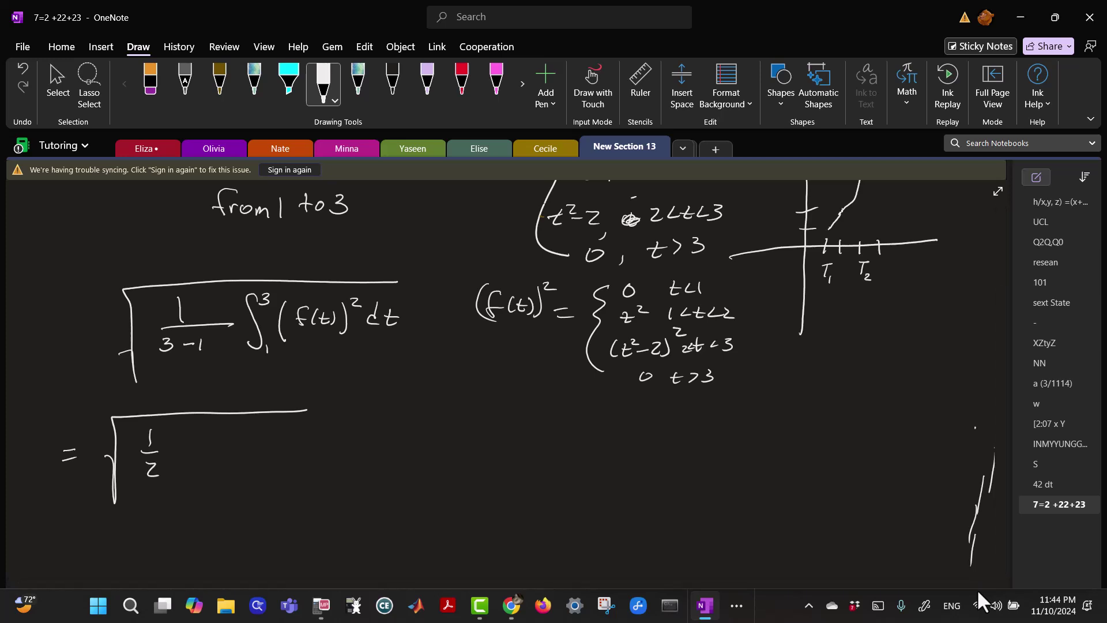
{"action": "mouse_move", "coordinate": [195, 423]}
{"action": "left_mouse_down"}
{"action": "mouse_move", "coordinate": [176, 436]}
{"action": "mouse_move", "coordinate": [196, 491]}
{"action": "mouse_move", "coordinate": [207, 429]}
{"action": "mouse_move", "coordinate": [200, 472]}
{"action": "left_mouse_up"}
{"action": "mouse_move", "coordinate": [222, 427]}
{"action": "left_mouse_down"}
{"action": "mouse_move", "coordinate": [239, 459]}
{"action": "mouse_move", "coordinate": [247, 451]}
{"action": "left_mouse_up"}
{"action": "mouse_move", "coordinate": [248, 438]}
{"action": "left_mouse_down"}
{"action": "mouse_move", "coordinate": [266, 438]}
{"action": "mouse_move", "coordinate": [278, 458]}
{"action": "mouse_move", "coordinate": [280, 444]}
{"action": "mouse_move", "coordinate": [310, 452]}
{"action": "left_mouse_up"}
Add + ∫₂³ (t²−2)² dt and extend the radical's overbar across the expression.
{"action": "mouse_move", "coordinate": [337, 429]}
{"action": "left_mouse_down"}
{"action": "mouse_move", "coordinate": [329, 423]}
{"action": "mouse_move", "coordinate": [332, 477]}
{"action": "mouse_move", "coordinate": [323, 475]}
{"action": "mouse_move", "coordinate": [351, 485]}
{"action": "left_mouse_up"}
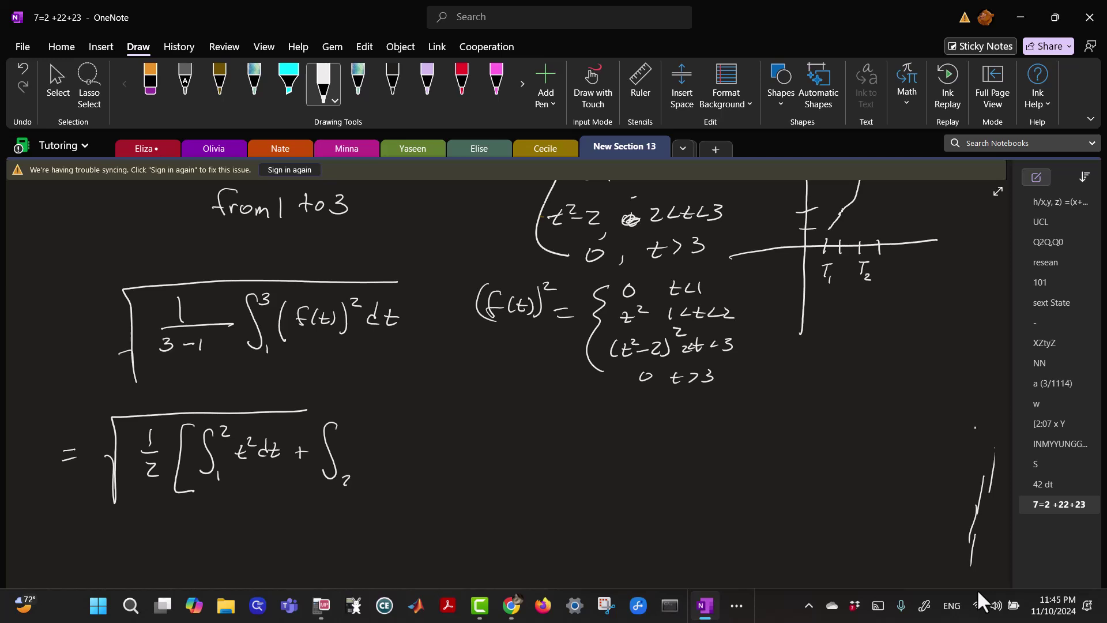
{"action": "mouse_move", "coordinate": [342, 416]}
{"action": "left_mouse_down"}
{"action": "mouse_move", "coordinate": [360, 457]}
{"action": "mouse_move", "coordinate": [400, 443]}
{"action": "left_mouse_up"}
{"action": "left_click_drag", "start_coordinate": [401, 439], "coordinate": [412, 449]}
{"action": "mouse_move", "coordinate": [409, 434]}
{"action": "left_mouse_down"}
{"action": "mouse_move", "coordinate": [410, 455]}
{"action": "mouse_move", "coordinate": [429, 434]}
{"action": "left_mouse_up"}
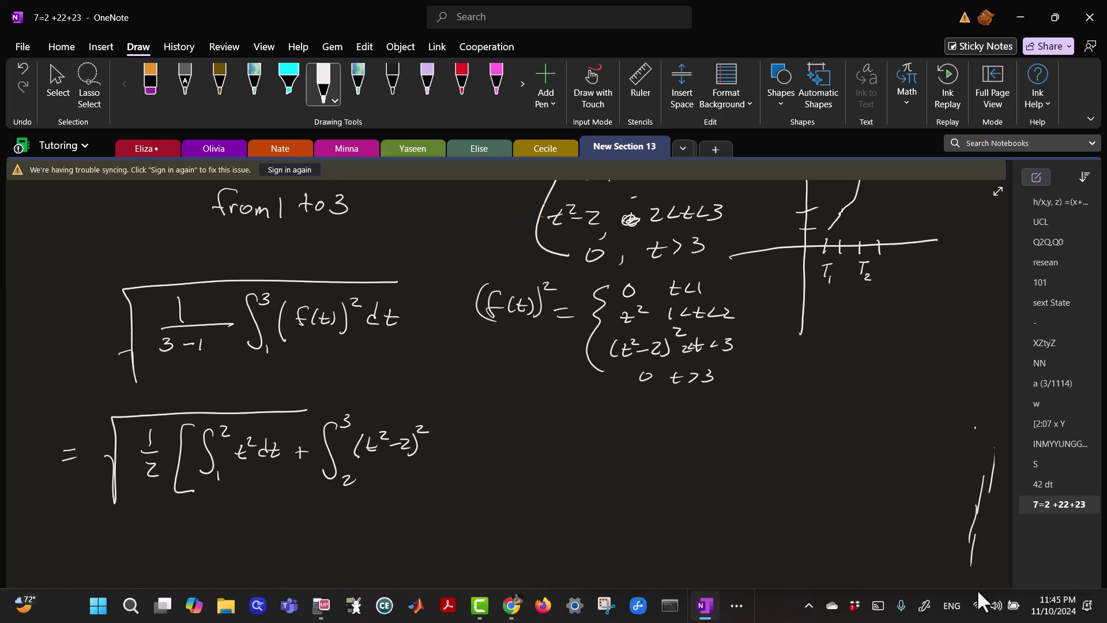
{"action": "left_click_drag", "start_coordinate": [442, 443], "coordinate": [447, 451]}
{"action": "left_click_drag", "start_coordinate": [455, 440], "coordinate": [457, 450]}
{"action": "left_click_drag", "start_coordinate": [301, 410], "coordinate": [501, 409]}
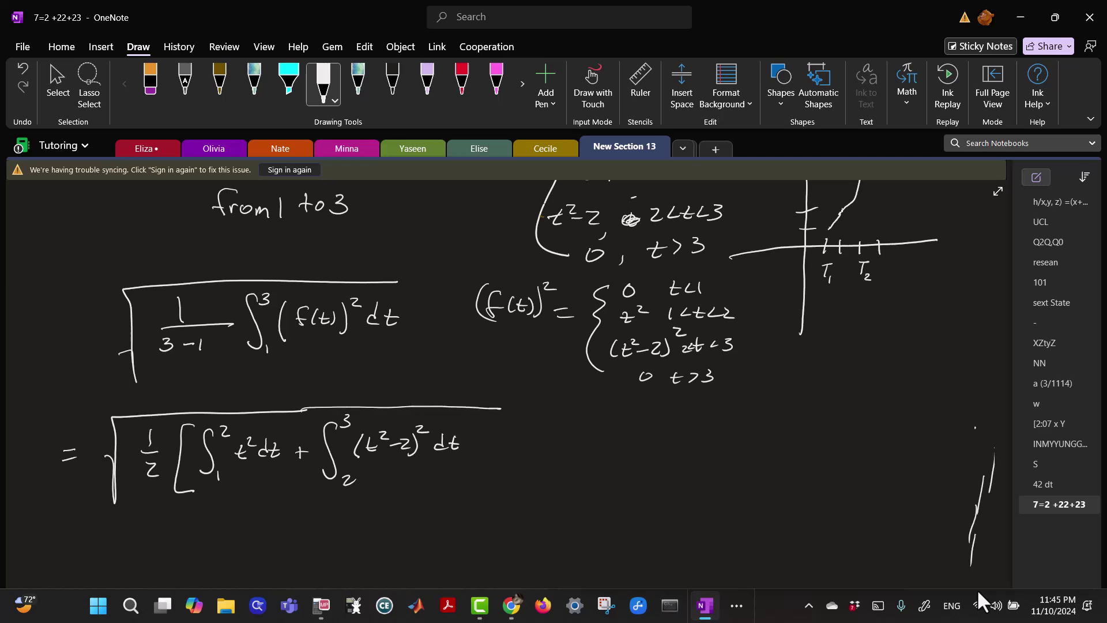
{"action": "scroll", "coordinate": [1001, 559], "scroll_direction": "down", "scroll_amount": 1}
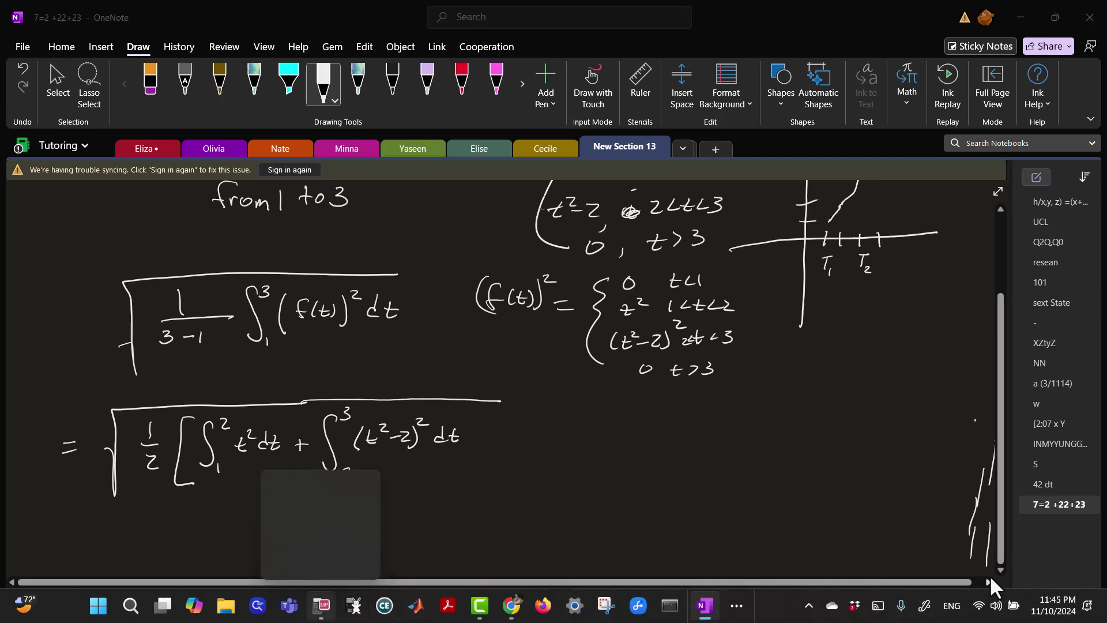
In TI-SmartView, start a definite integral with limits 1 to 2.
{"action": "left_click", "coordinate": [323, 592]}
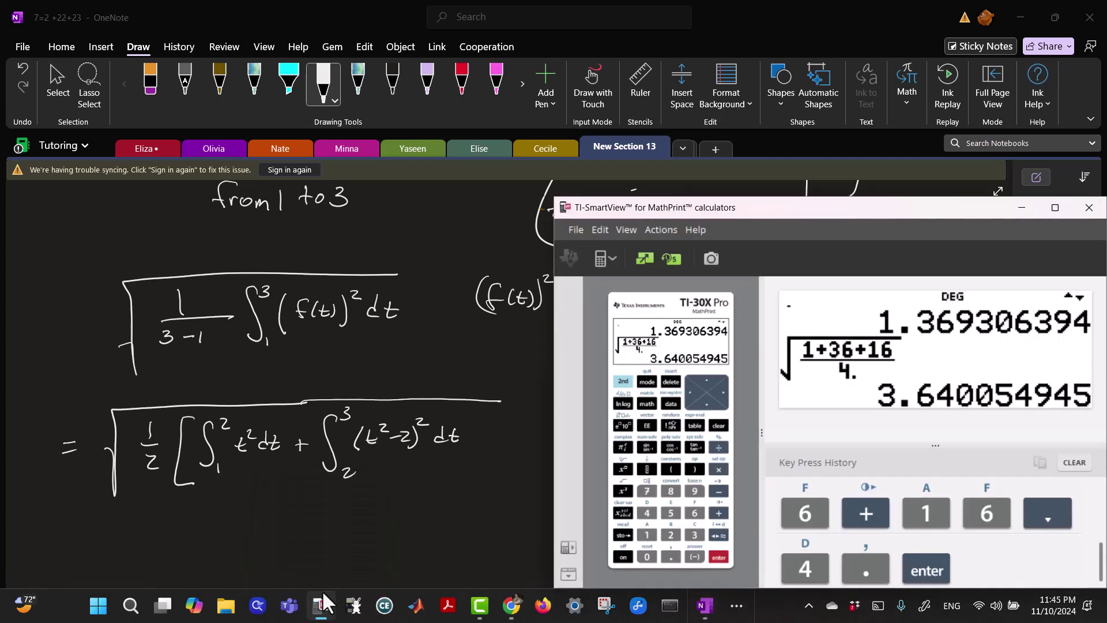
{"action": "left_click", "coordinate": [625, 385]}
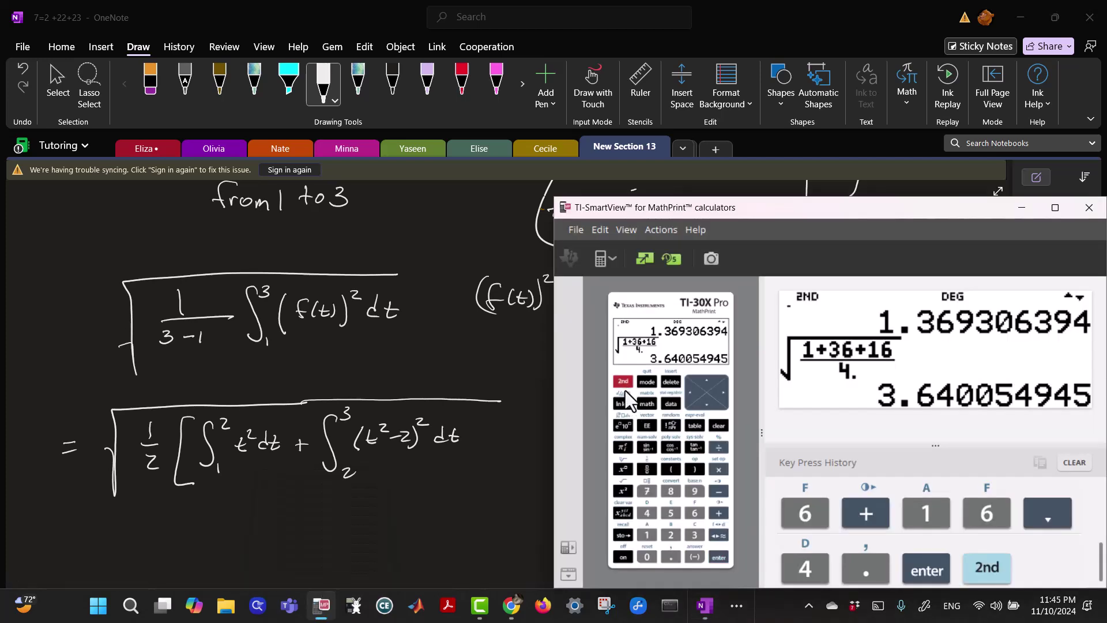
{"action": "left_click", "coordinate": [624, 425]}
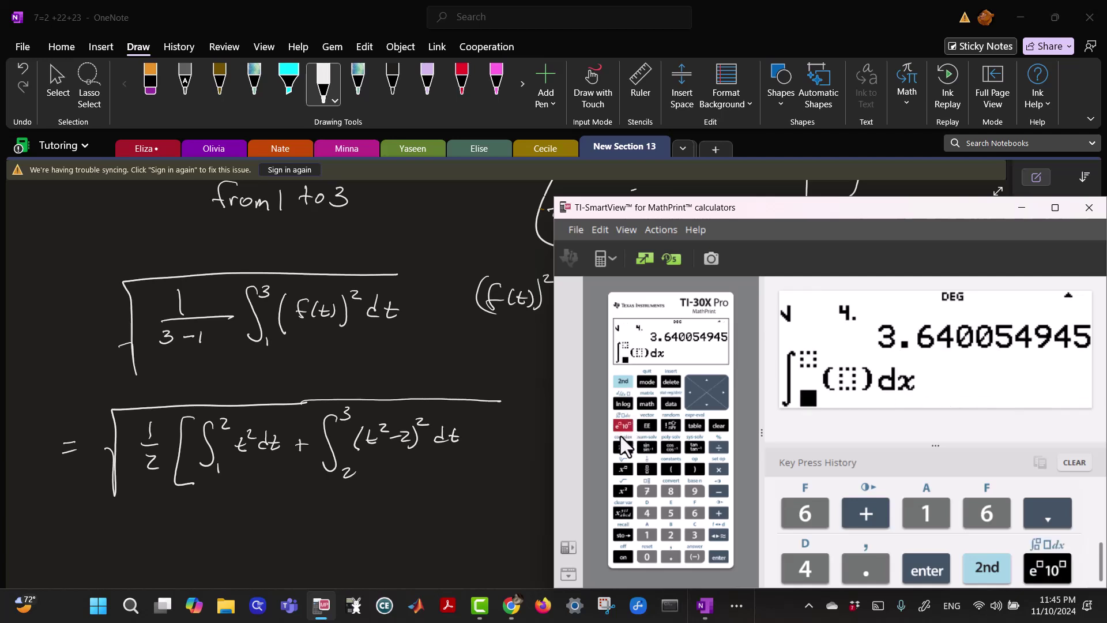
{"action": "left_click", "coordinate": [648, 534]}
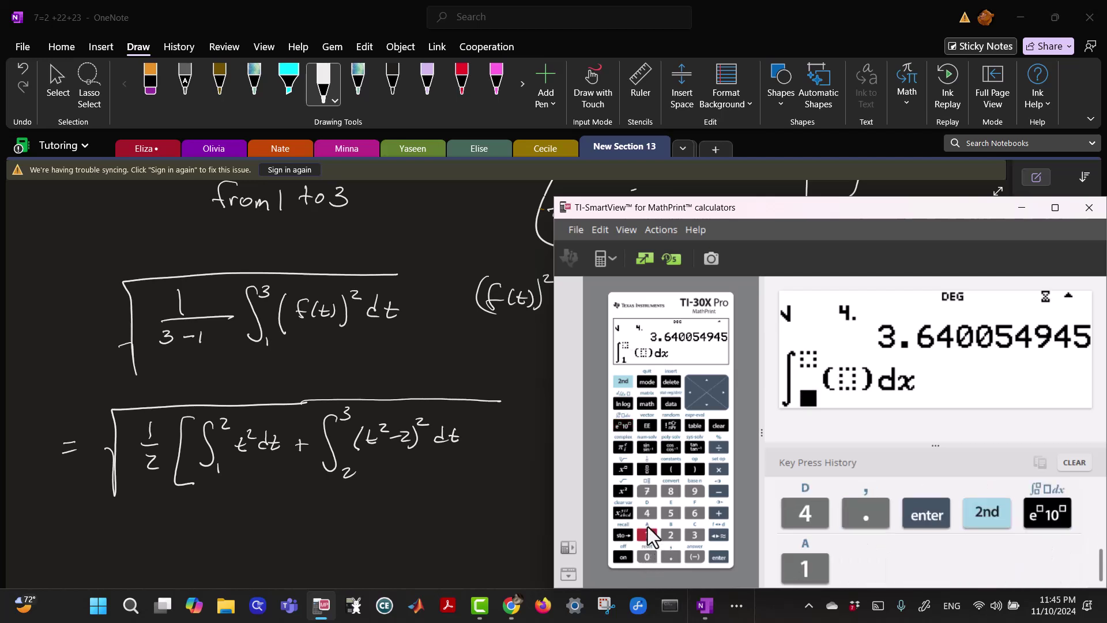
{"action": "left_click", "coordinate": [701, 381]}
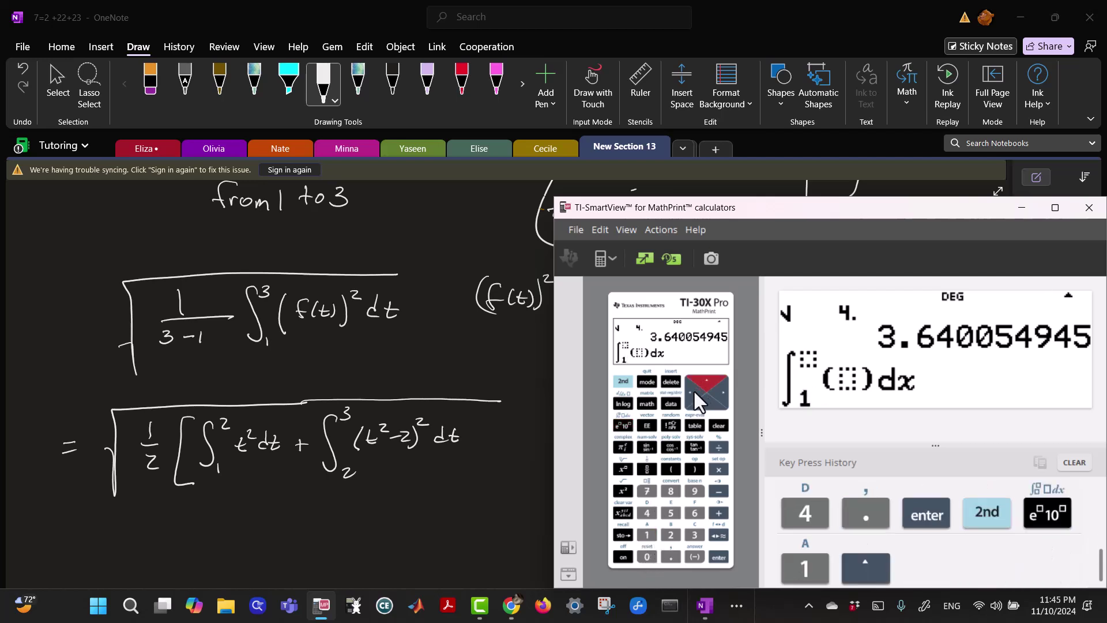
{"action": "left_click", "coordinate": [668, 535]}
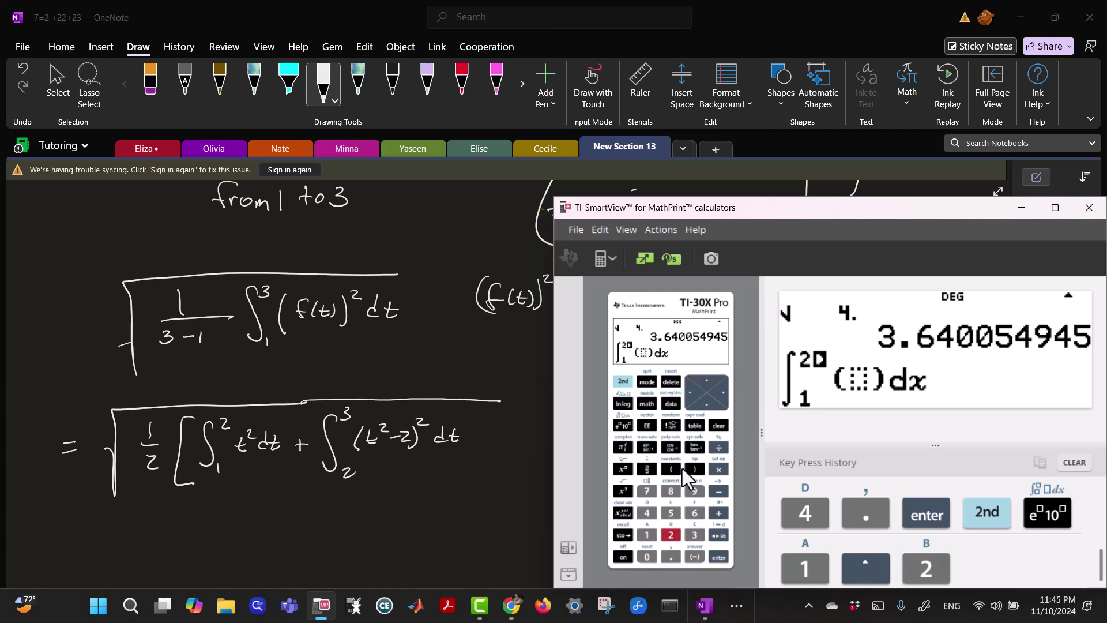
{"action": "left_click", "coordinate": [718, 392]}
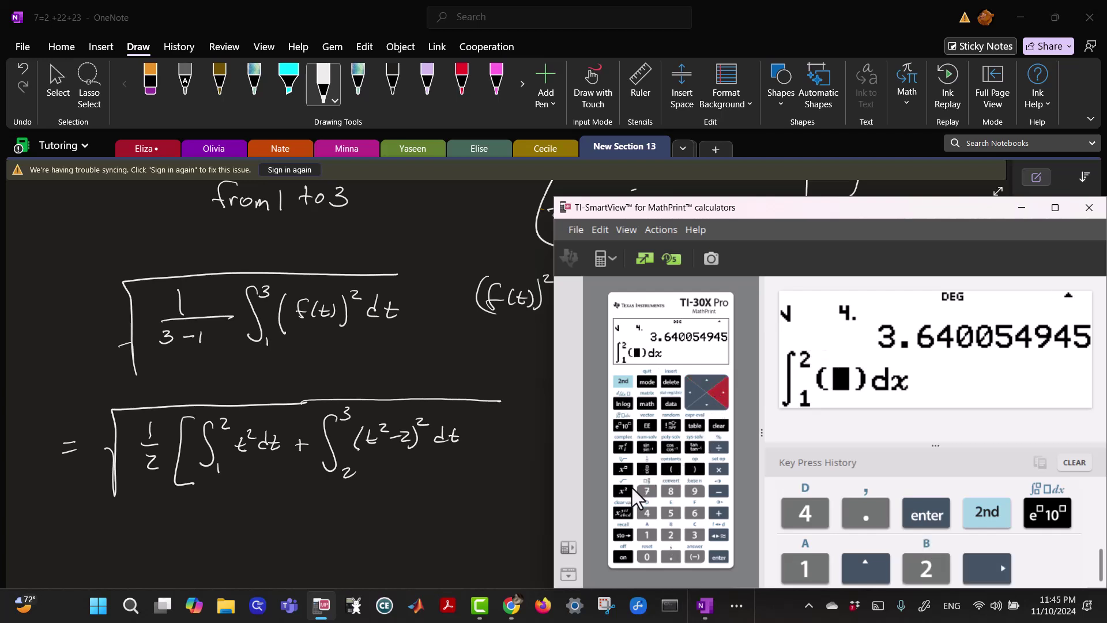
Enter x² as the integrand, removing an extra exponent box, and evaluate to 2.333333333.
{"action": "left_click", "coordinate": [627, 513]}
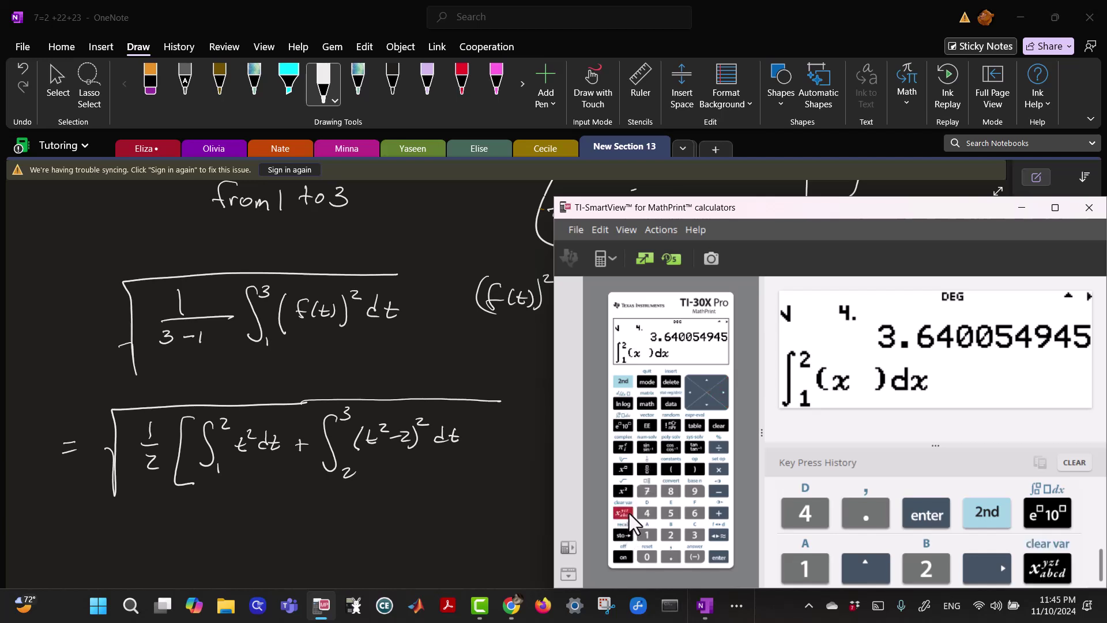
{"action": "left_click", "coordinate": [623, 469]}
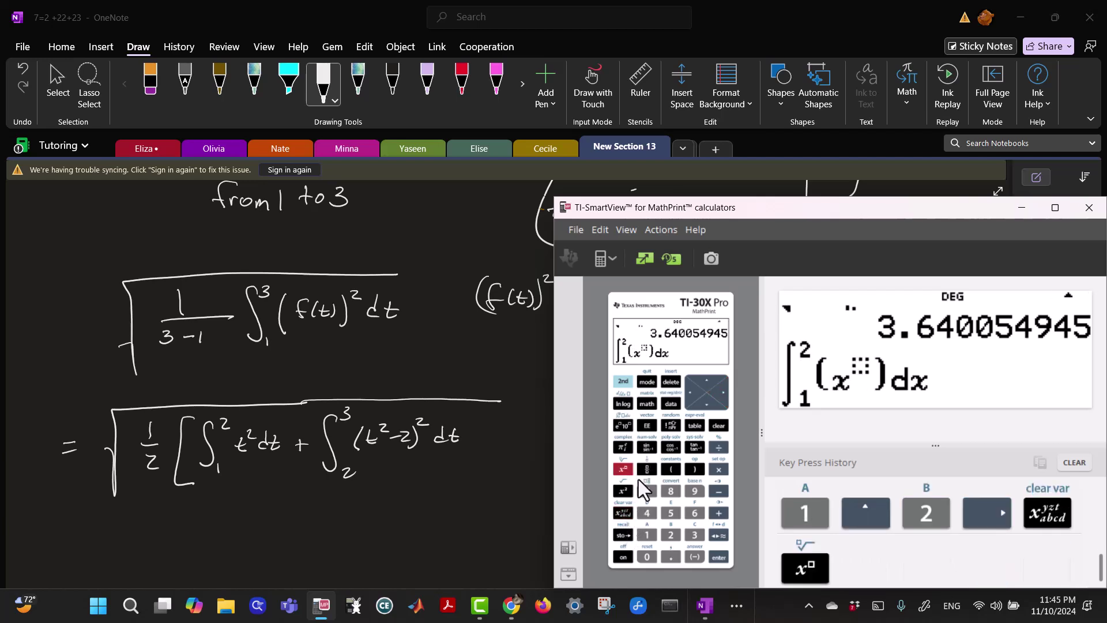
{"action": "left_click", "coordinate": [626, 470]}
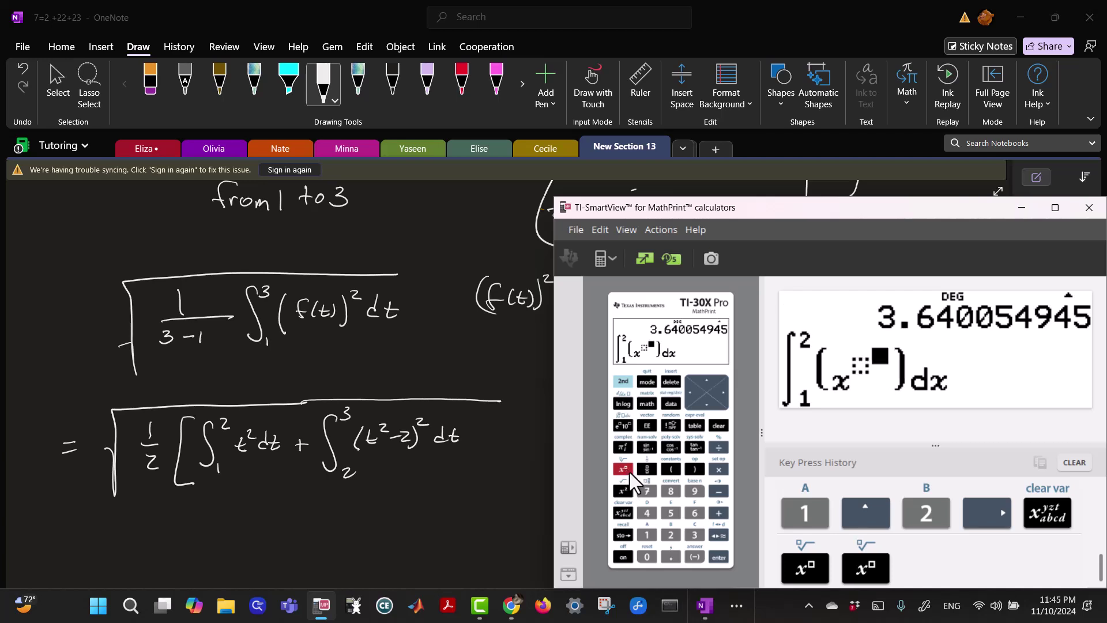
{"action": "left_click", "coordinate": [691, 393]}
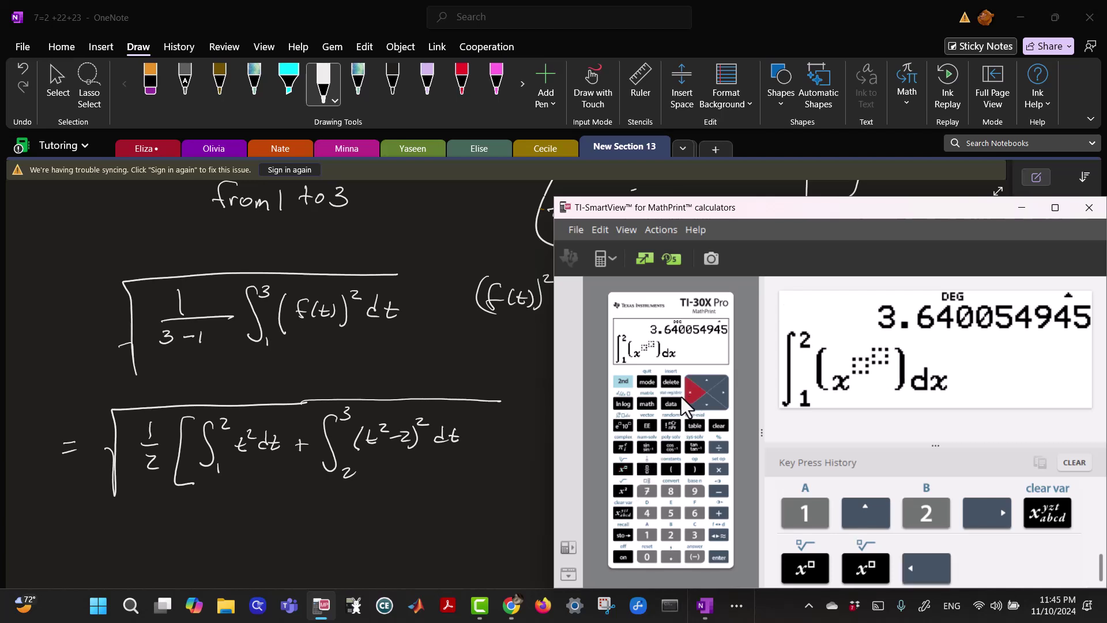
{"action": "left_click", "coordinate": [714, 390]}
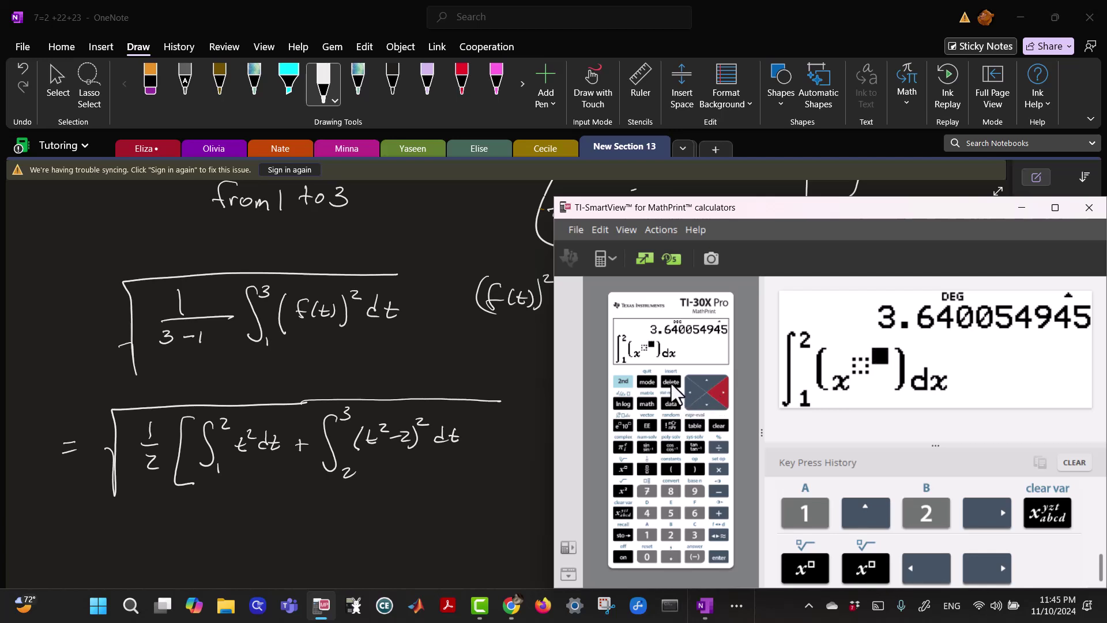
{"action": "left_click", "coordinate": [671, 383]}
{"action": "left_click", "coordinate": [691, 388]}
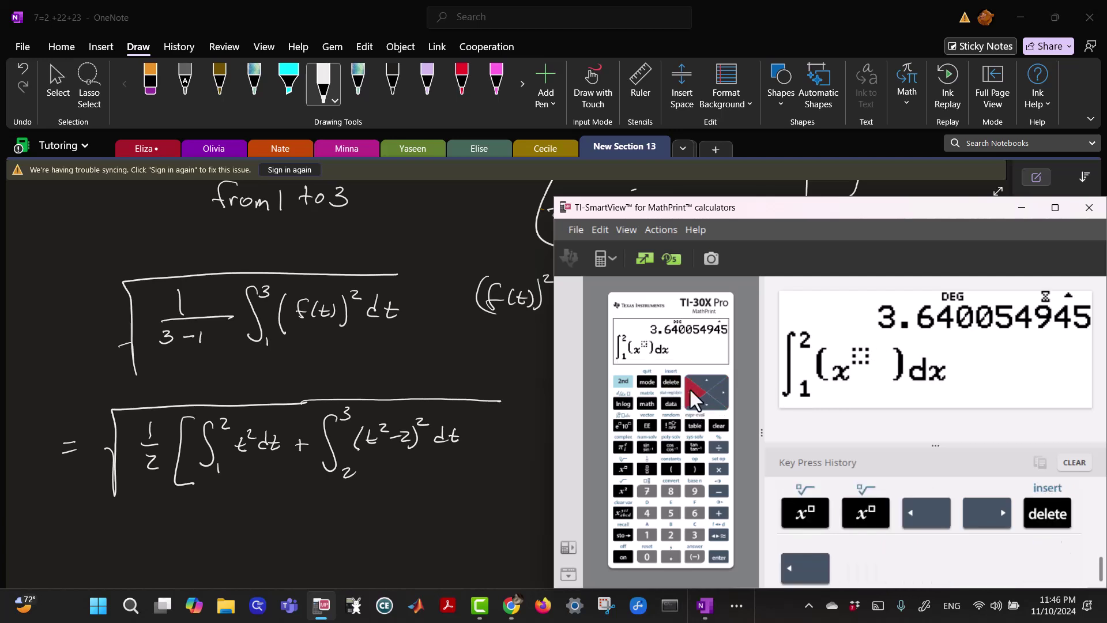
{"action": "left_click", "coordinate": [664, 534]}
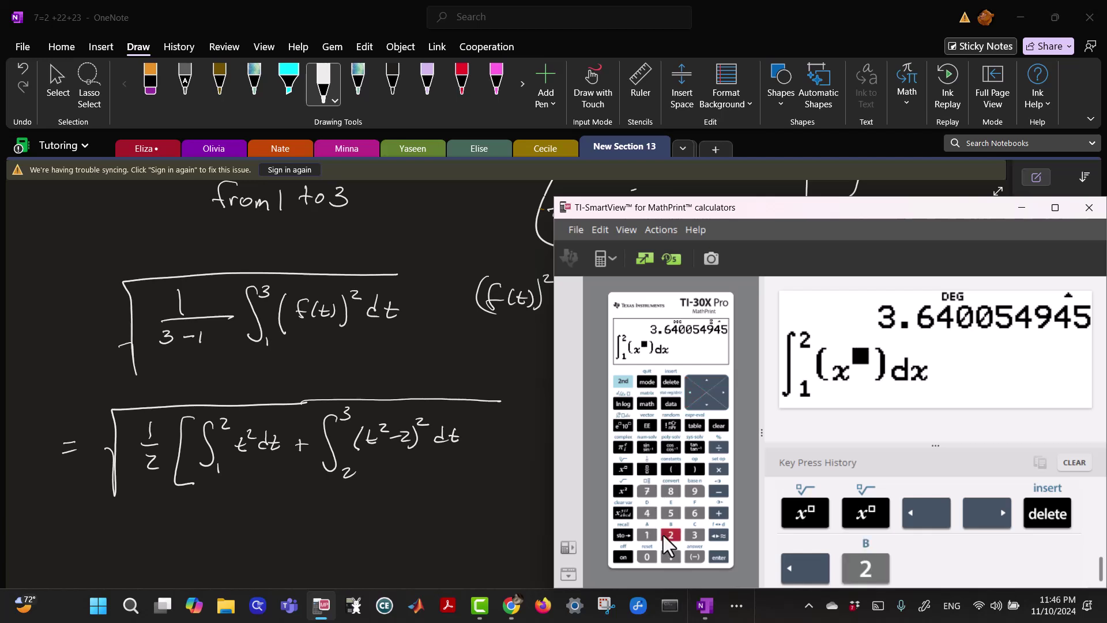
{"action": "left_click", "coordinate": [717, 557]}
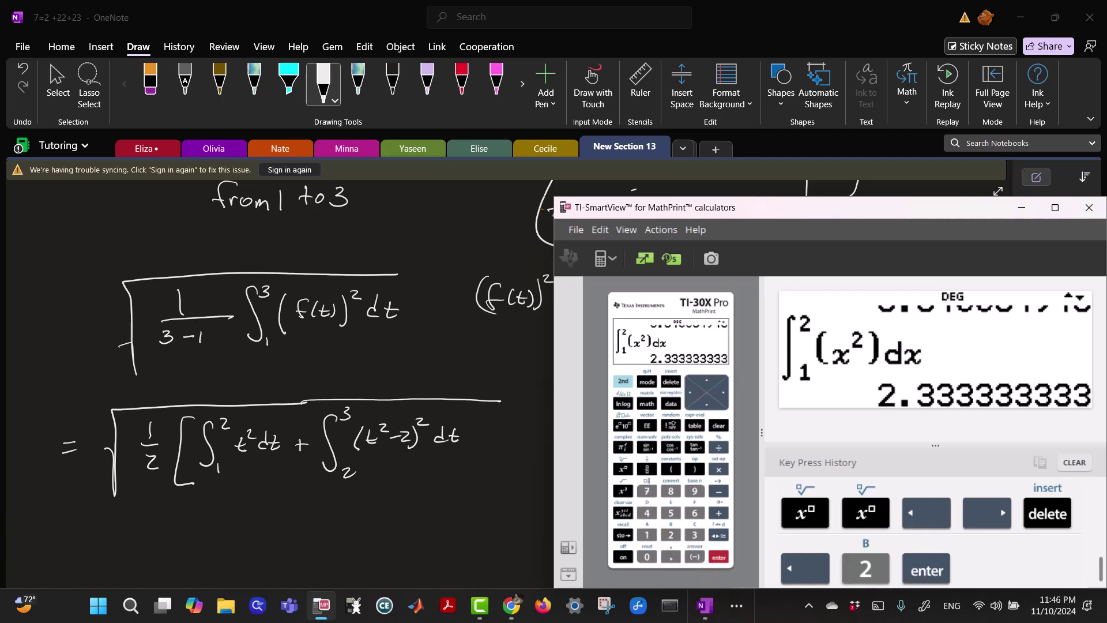
In the notes, write = √(½(2.33 as the next line.
{"action": "left_click_drag", "start_coordinate": [76, 525], "coordinate": [84, 524]}
{"action": "mouse_move", "coordinate": [75, 533]}
{"action": "left_mouse_down"}
{"action": "mouse_move", "coordinate": [128, 544]}
{"action": "mouse_move", "coordinate": [128, 561]}
{"action": "mouse_move", "coordinate": [124, 504]}
{"action": "mouse_move", "coordinate": [327, 501]}
{"action": "left_mouse_up"}
{"action": "left_click_drag", "start_coordinate": [157, 506], "coordinate": [166, 545]}
{"action": "mouse_move", "coordinate": [188, 508]}
{"action": "left_mouse_down"}
{"action": "mouse_move", "coordinate": [182, 541]}
{"action": "mouse_move", "coordinate": [212, 536]}
{"action": "left_mouse_up"}
{"action": "mouse_move", "coordinate": [218, 522]}
{"action": "left_mouse_down"}
{"action": "mouse_move", "coordinate": [228, 537]}
{"action": "mouse_move", "coordinate": [242, 531]}
{"action": "mouse_move", "coordinate": [234, 540]}
{"action": "left_mouse_up"}
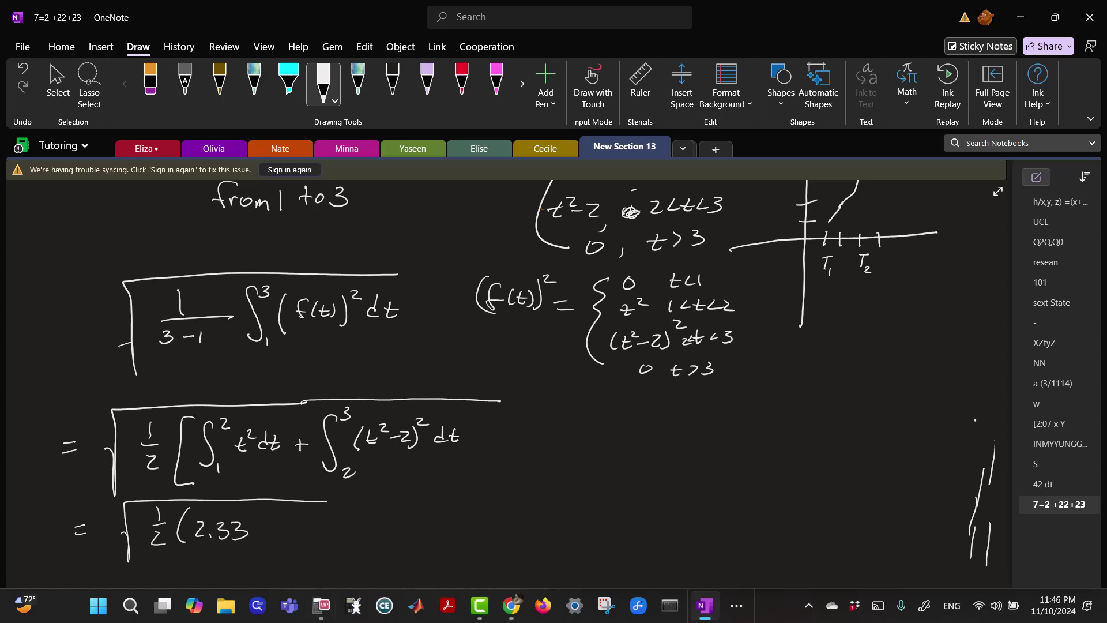
On the calculator, start a new definite integral from 2 to 3.
{"action": "left_click", "coordinate": [322, 605]}
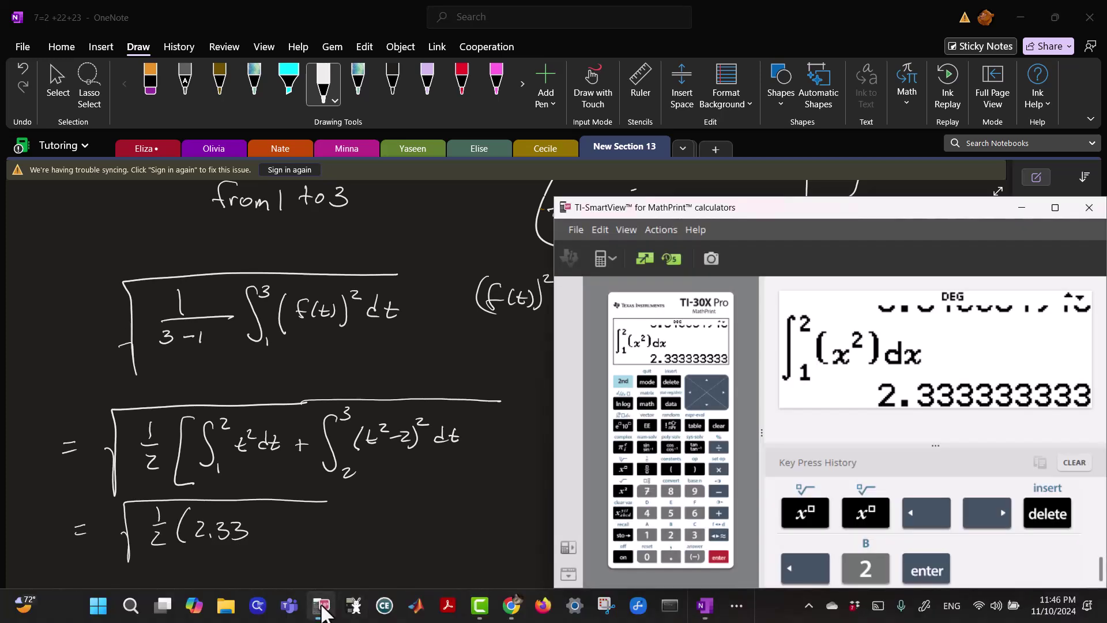
{"action": "left_click", "coordinate": [625, 381]}
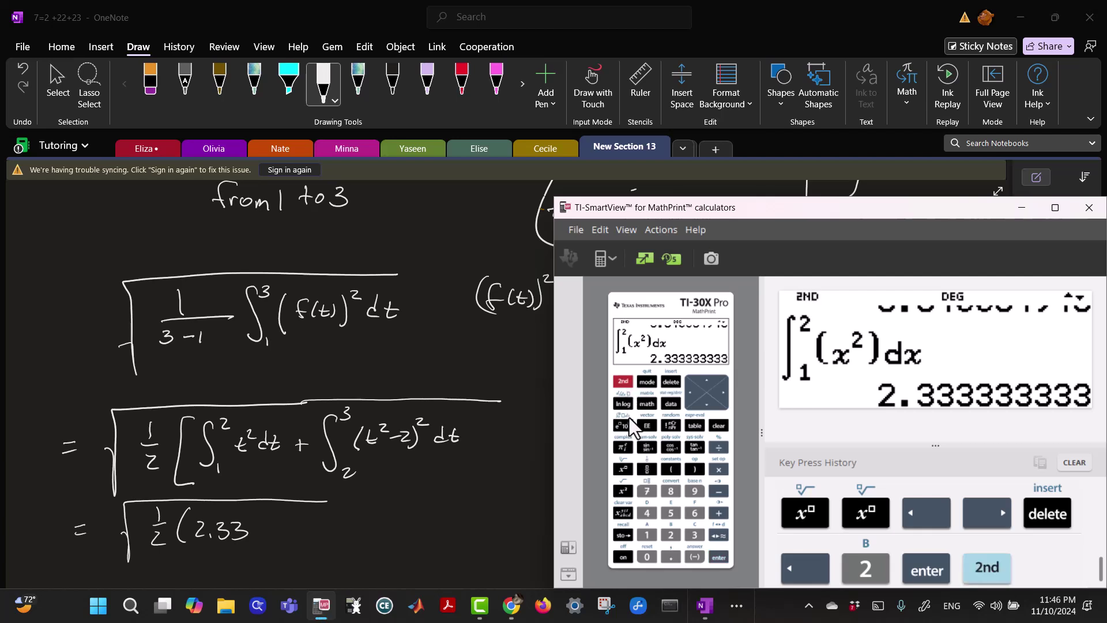
{"action": "left_click", "coordinate": [627, 425]}
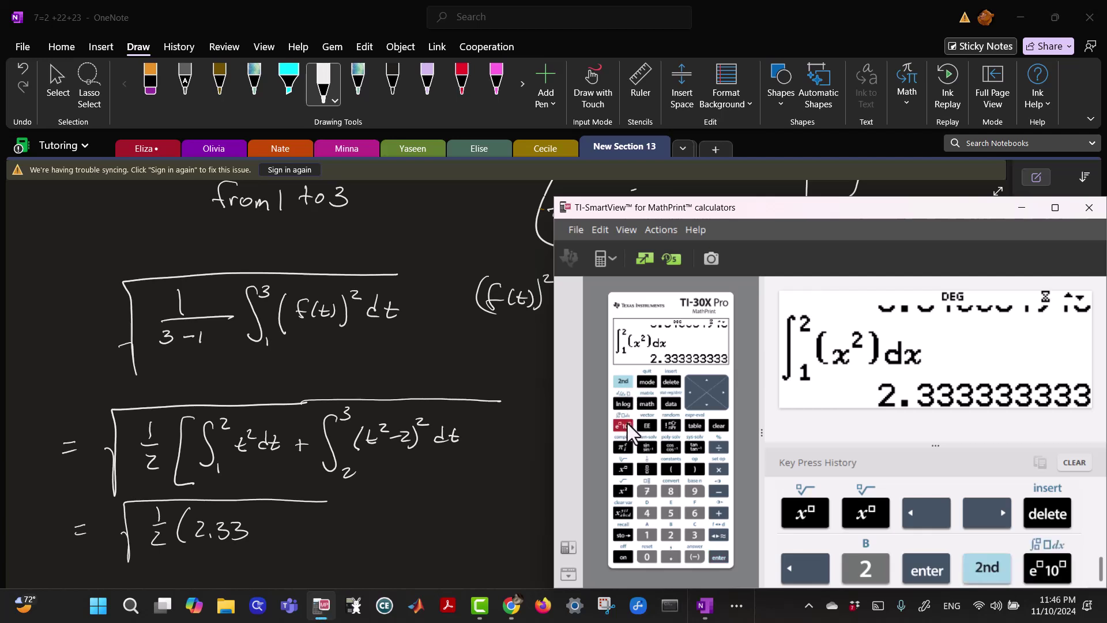
{"action": "left_click", "coordinate": [670, 533]}
{"action": "left_click", "coordinate": [702, 382]}
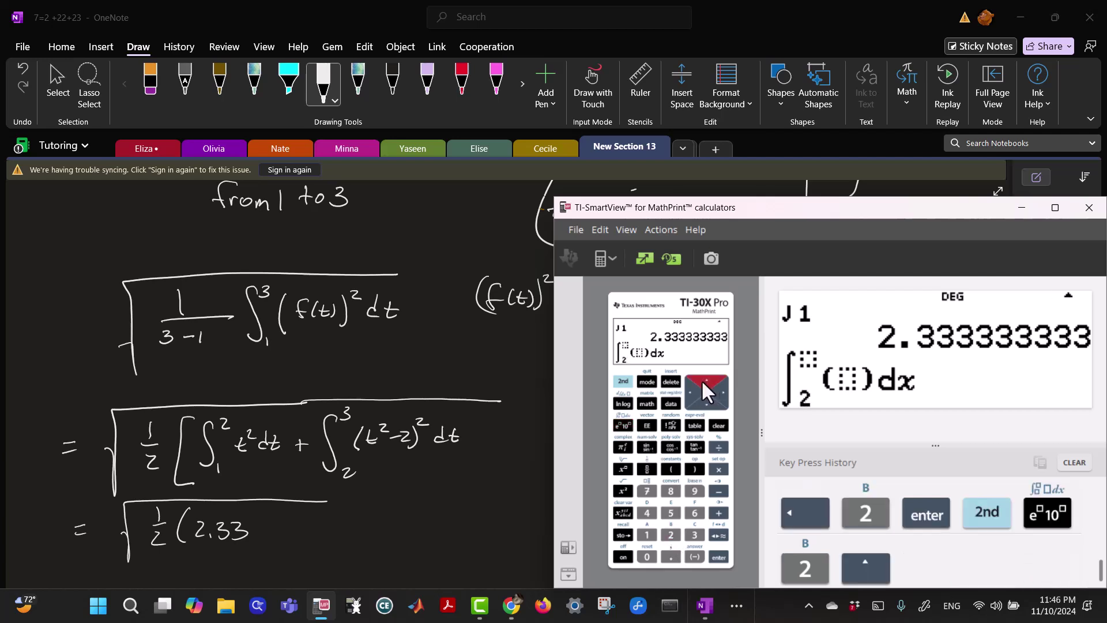
{"action": "left_click", "coordinate": [701, 379]}
{"action": "left_click", "coordinate": [704, 400]}
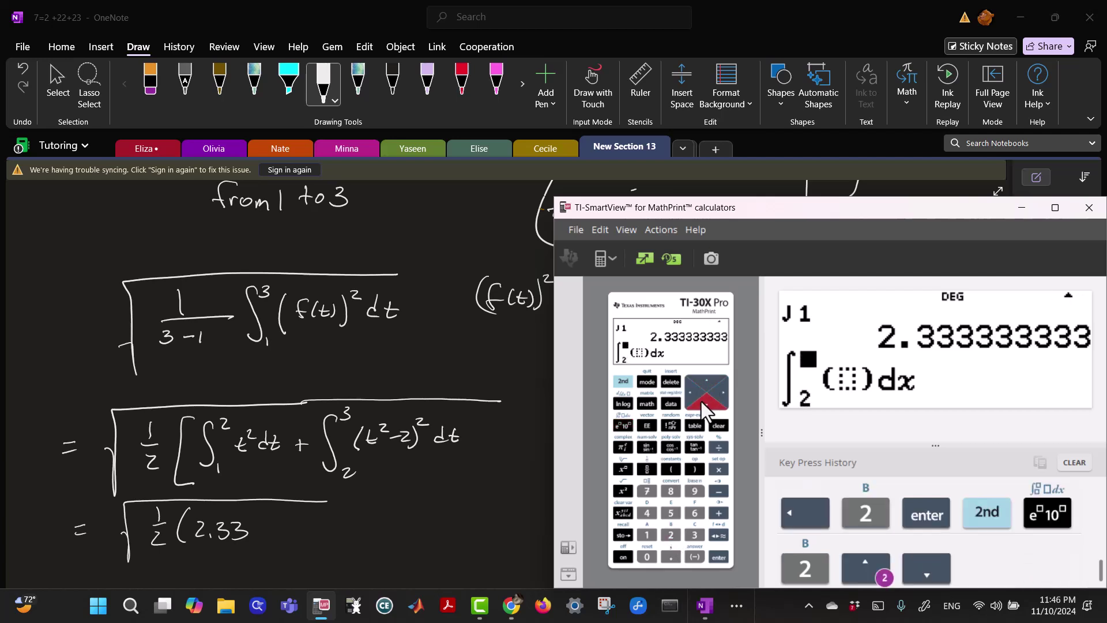
{"action": "left_click", "coordinate": [693, 532]}
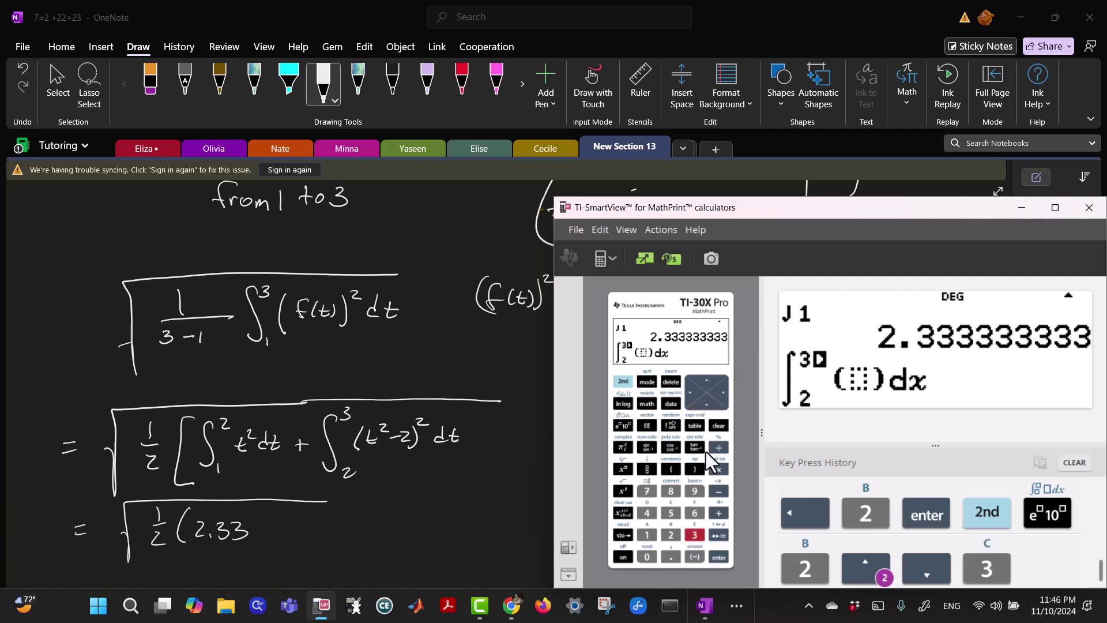
{"action": "left_click", "coordinate": [716, 391]}
{"action": "left_click", "coordinate": [714, 394]}
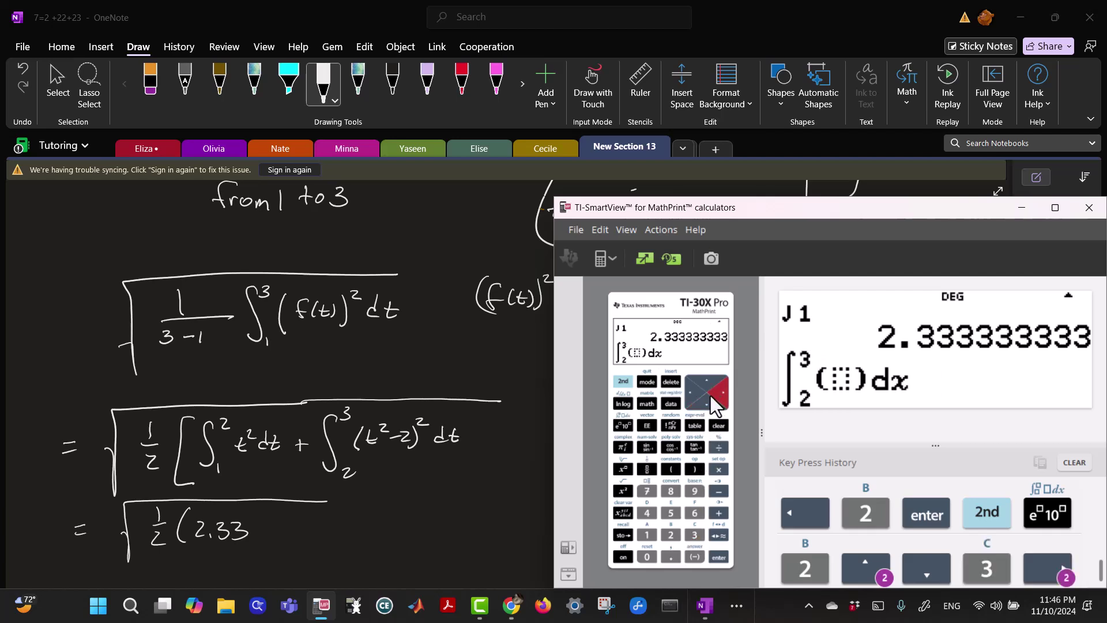
{"action": "left_click", "coordinate": [694, 394]}
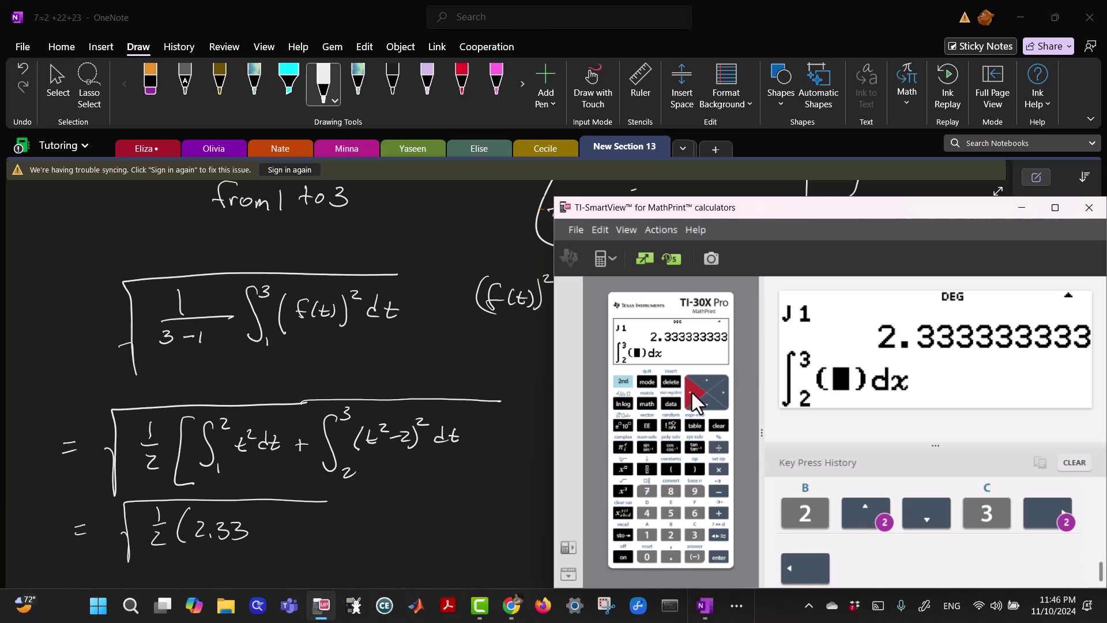
Enter the integrand (x²−3)², evaluate it to 13.2, and write 13.2 in the notes.
{"action": "left_click", "coordinate": [671, 468]}
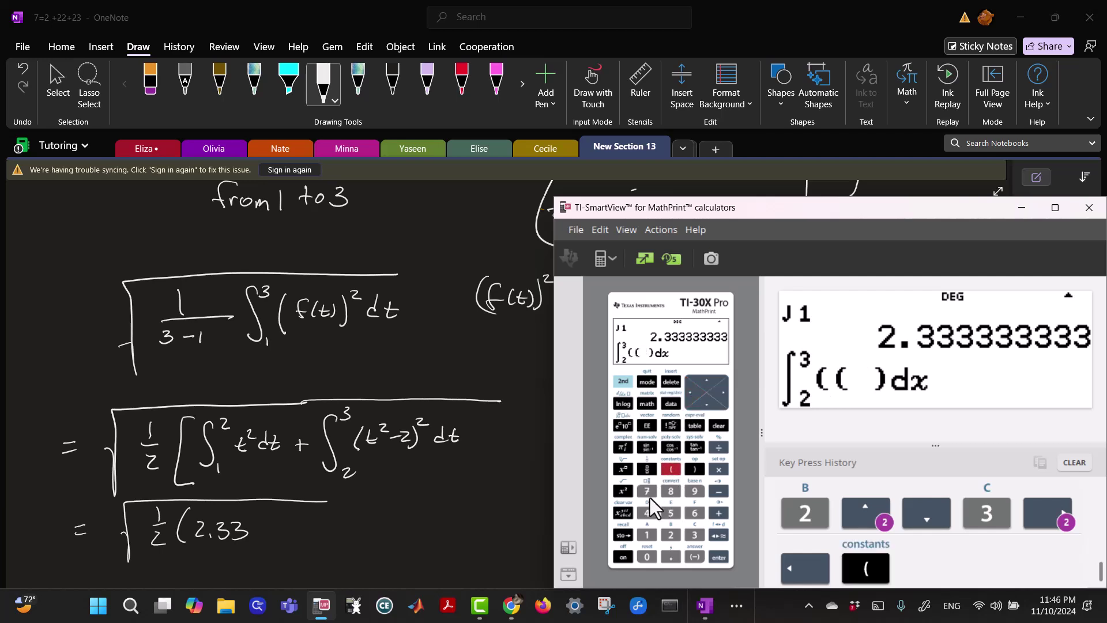
{"action": "left_click", "coordinate": [624, 513]}
{"action": "left_click", "coordinate": [622, 491]}
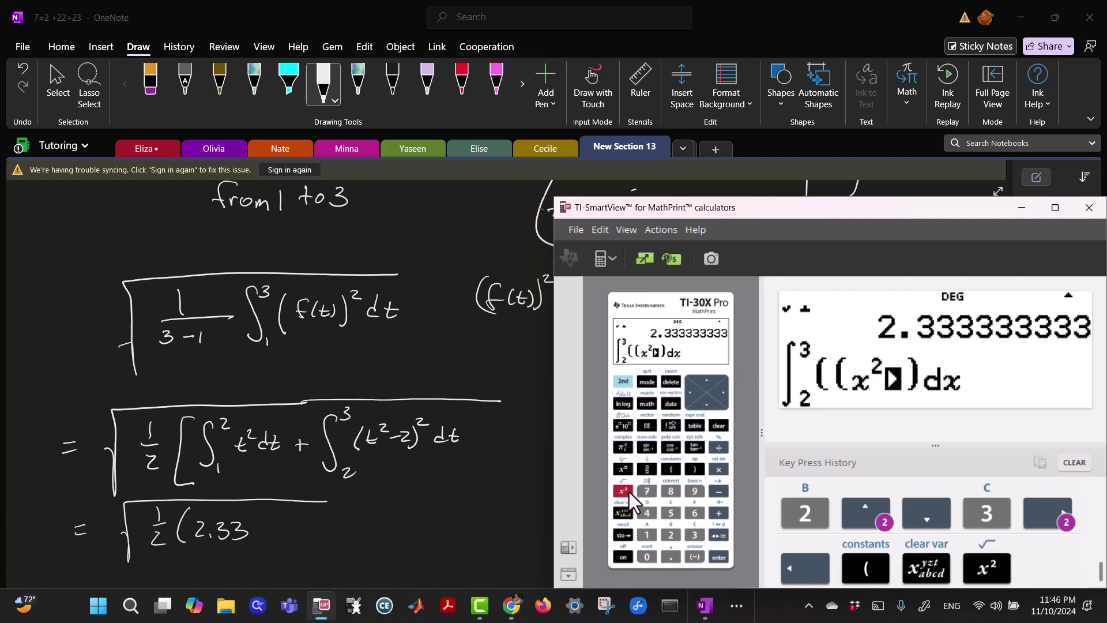
{"action": "left_click", "coordinate": [716, 491]}
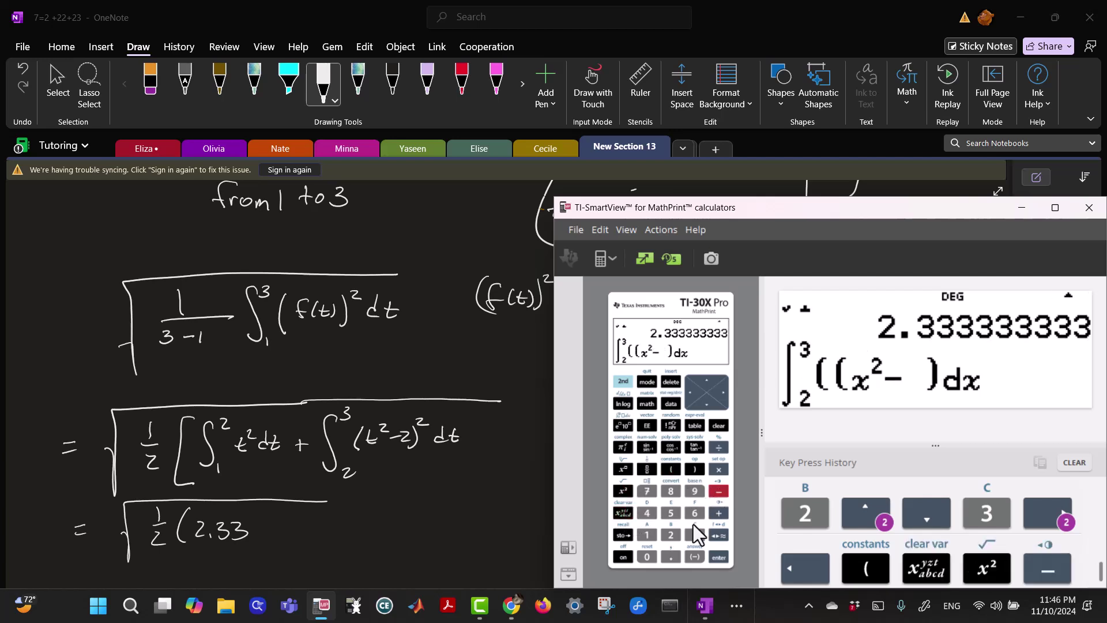
{"action": "left_click", "coordinate": [695, 535]}
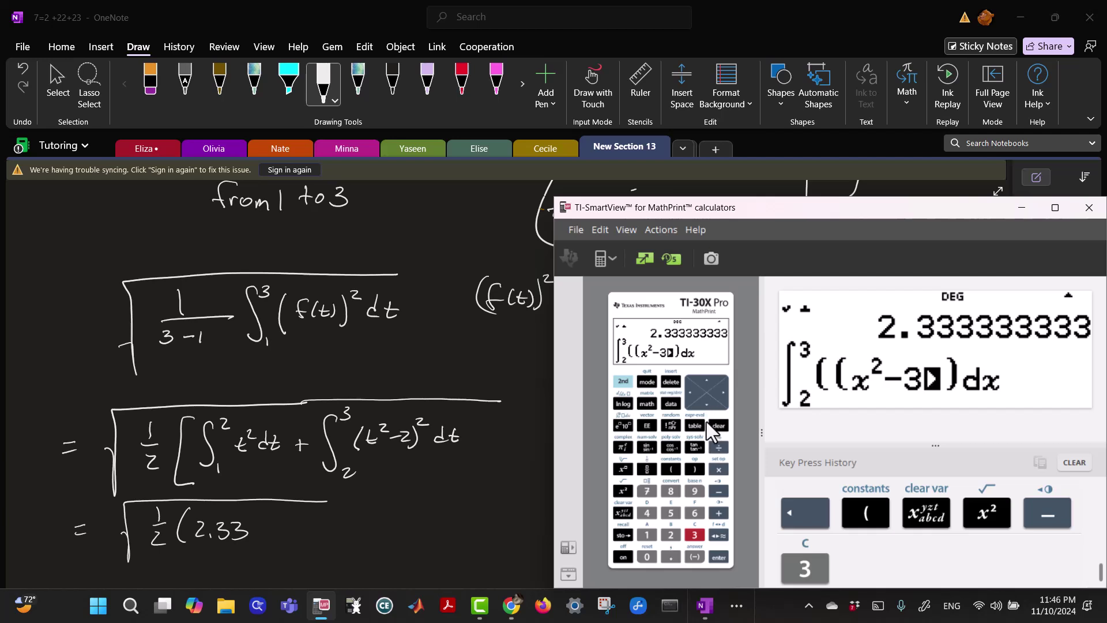
{"action": "left_click", "coordinate": [694, 470]}
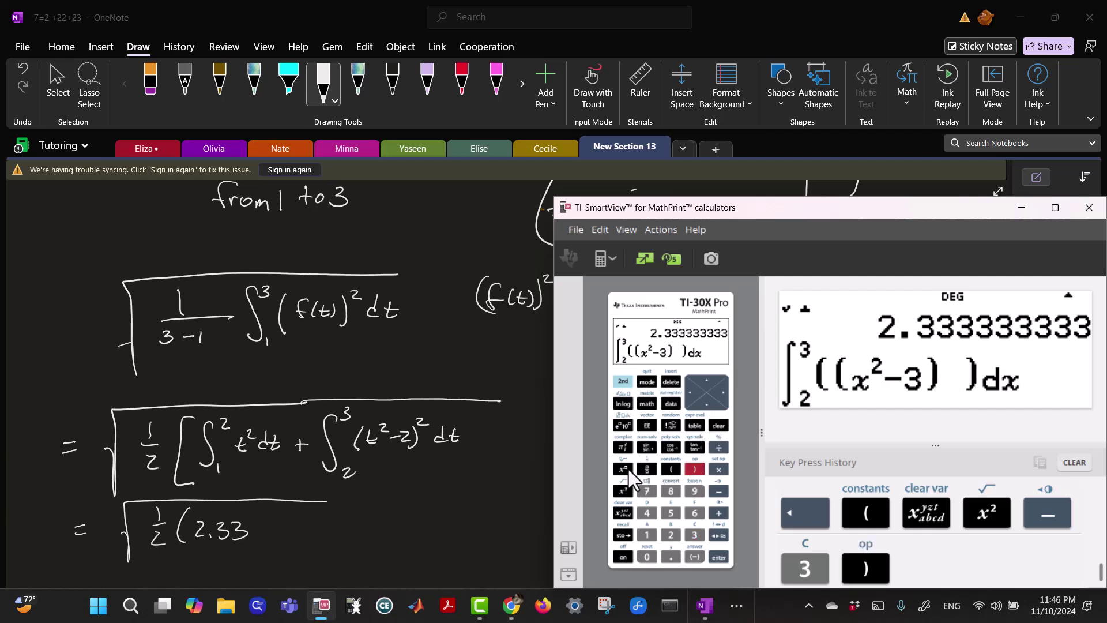
{"action": "left_click", "coordinate": [624, 491]}
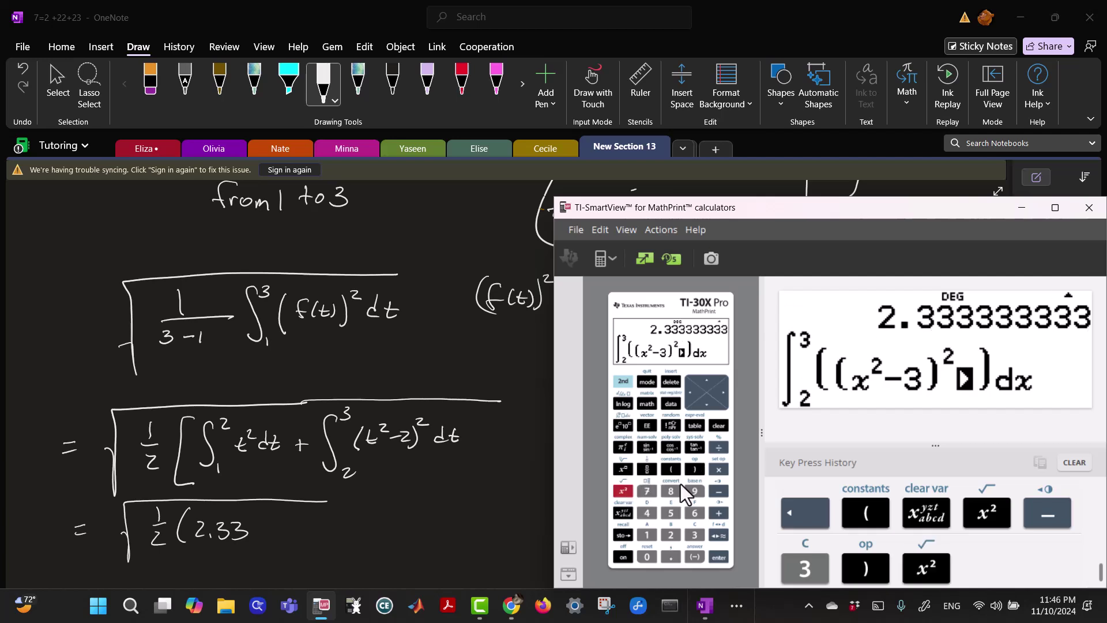
{"action": "left_click", "coordinate": [718, 556]}
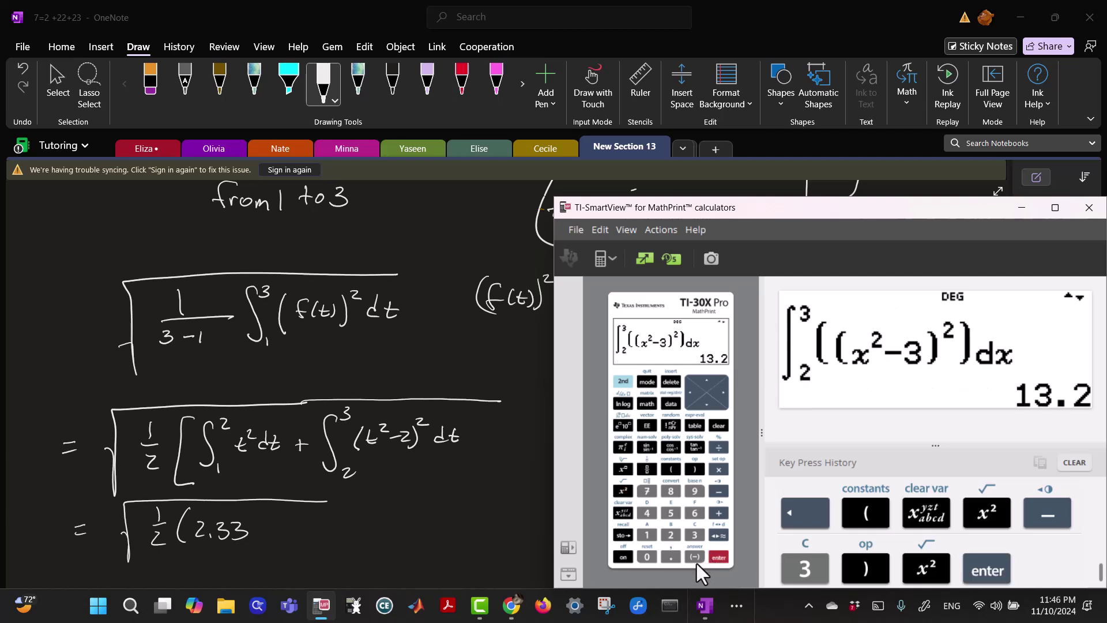
{"action": "mouse_move", "coordinate": [266, 521]}
{"action": "left_mouse_down"}
{"action": "mouse_move", "coordinate": [266, 536]}
{"action": "mouse_move", "coordinate": [313, 534]}
{"action": "left_mouse_up"}
Write = after the bracketed sum, then begin entering √(.5(2.33 on the calculator.
{"action": "left_click", "coordinate": [288, 535]}
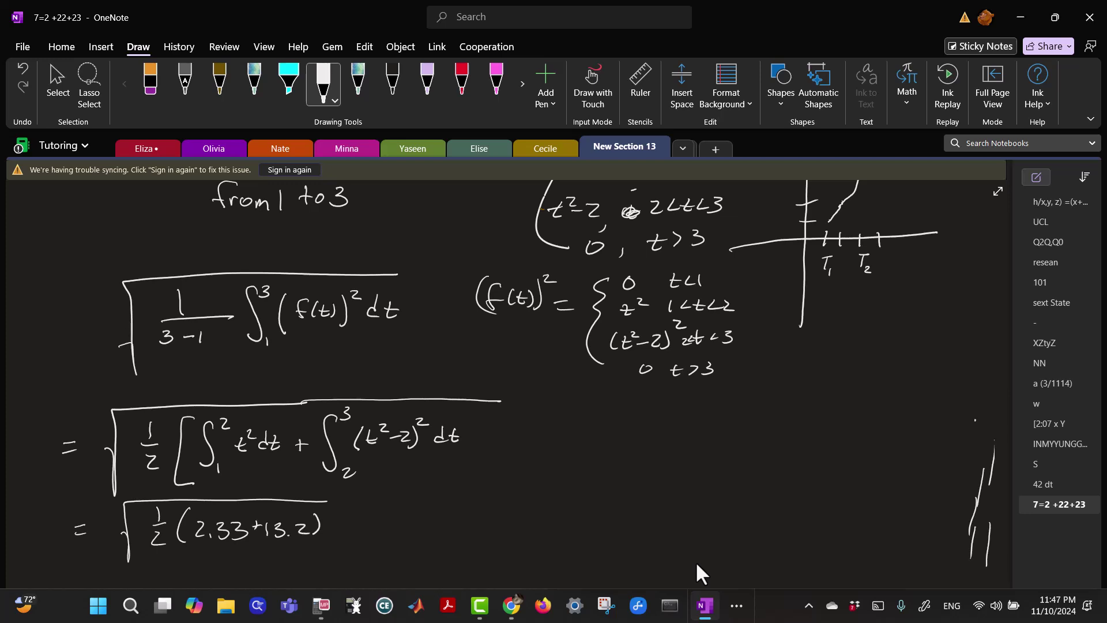
{"action": "left_click_drag", "start_coordinate": [381, 516], "coordinate": [402, 524]}
{"action": "left_click", "coordinate": [319, 611]}
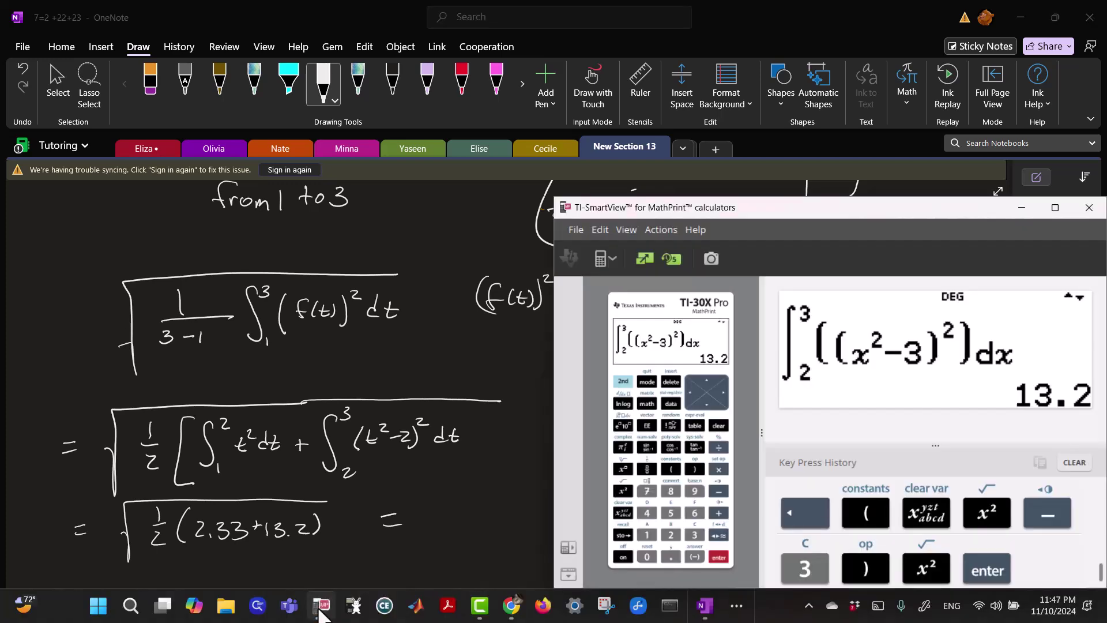
{"action": "left_click", "coordinate": [624, 381]}
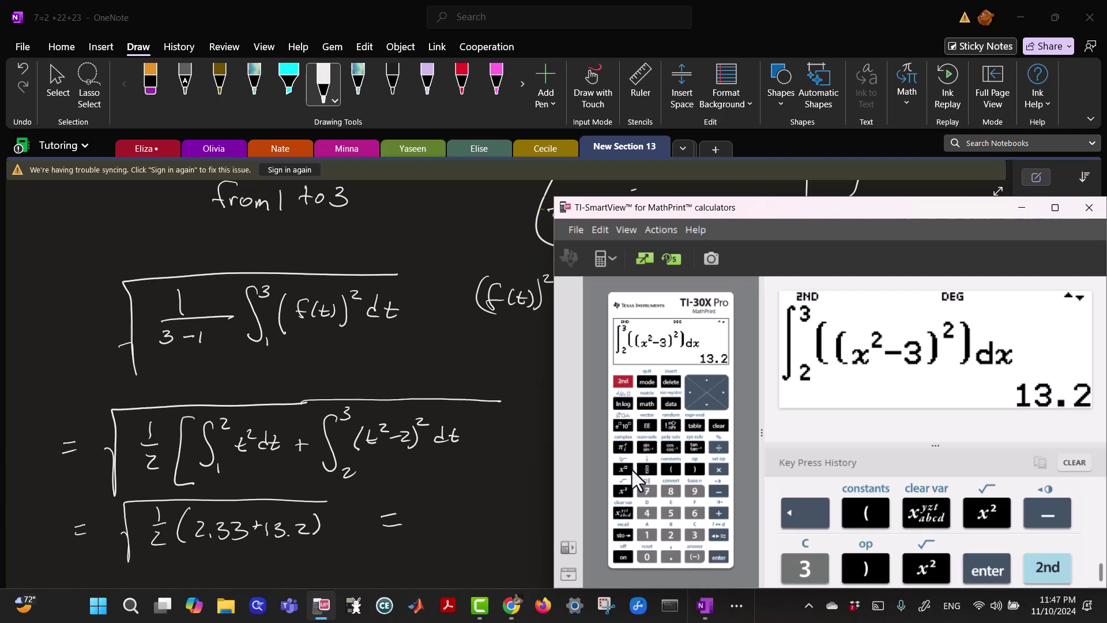
{"action": "left_click", "coordinate": [623, 492]}
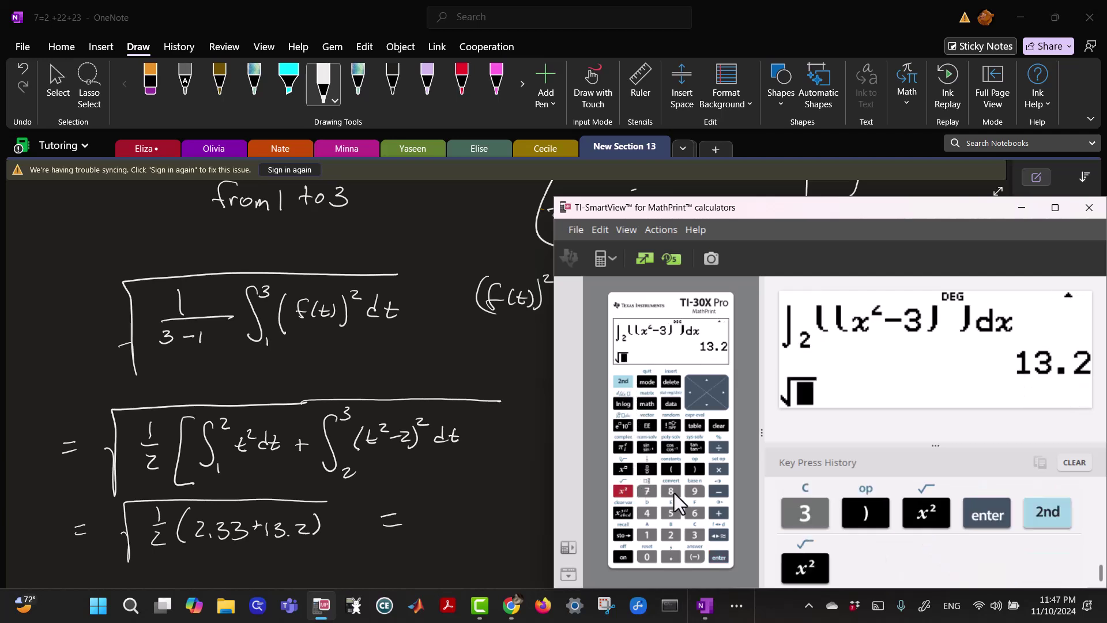
{"action": "left_click", "coordinate": [671, 555]}
{"action": "left_click", "coordinate": [669, 514]}
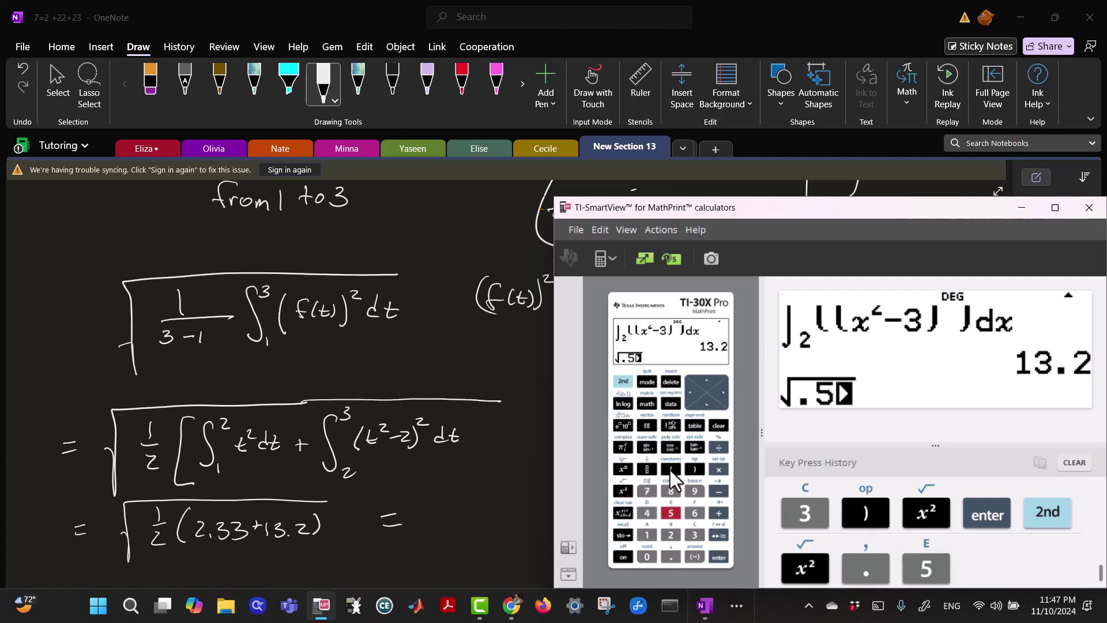
{"action": "left_click", "coordinate": [670, 469]}
{"action": "left_click", "coordinate": [670, 535]}
{"action": "left_click", "coordinate": [671, 556]}
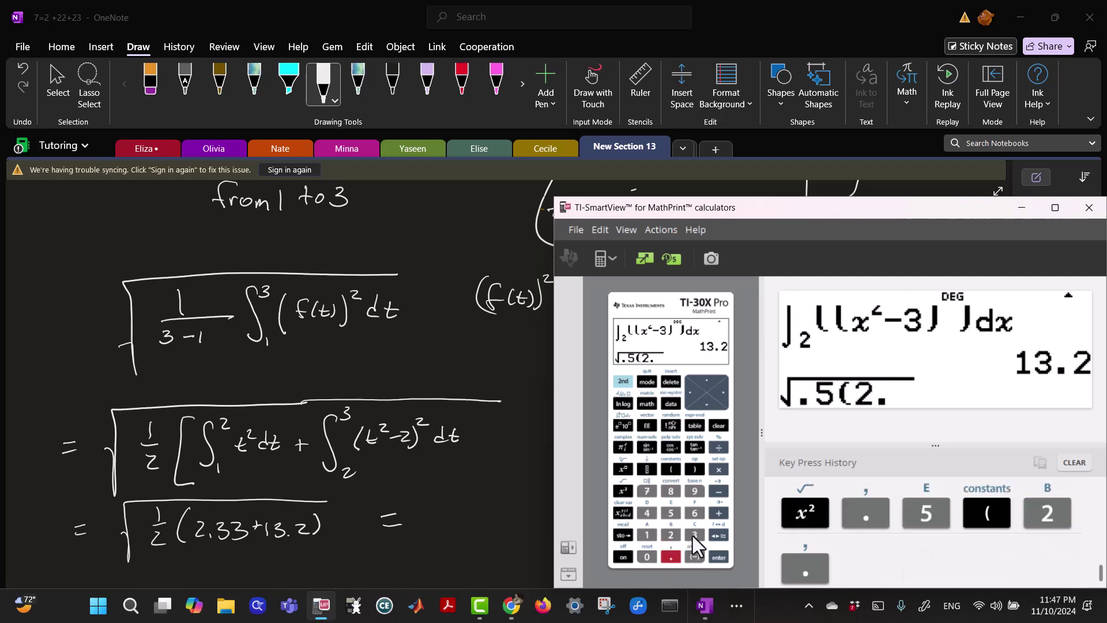
{"action": "left_click", "coordinate": [694, 534]}
{"action": "left_click", "coordinate": [694, 534]}
Complete √(.5(2.33+13.2)) and evaluate it to 2.786574959.
{"action": "left_click", "coordinate": [715, 514]}
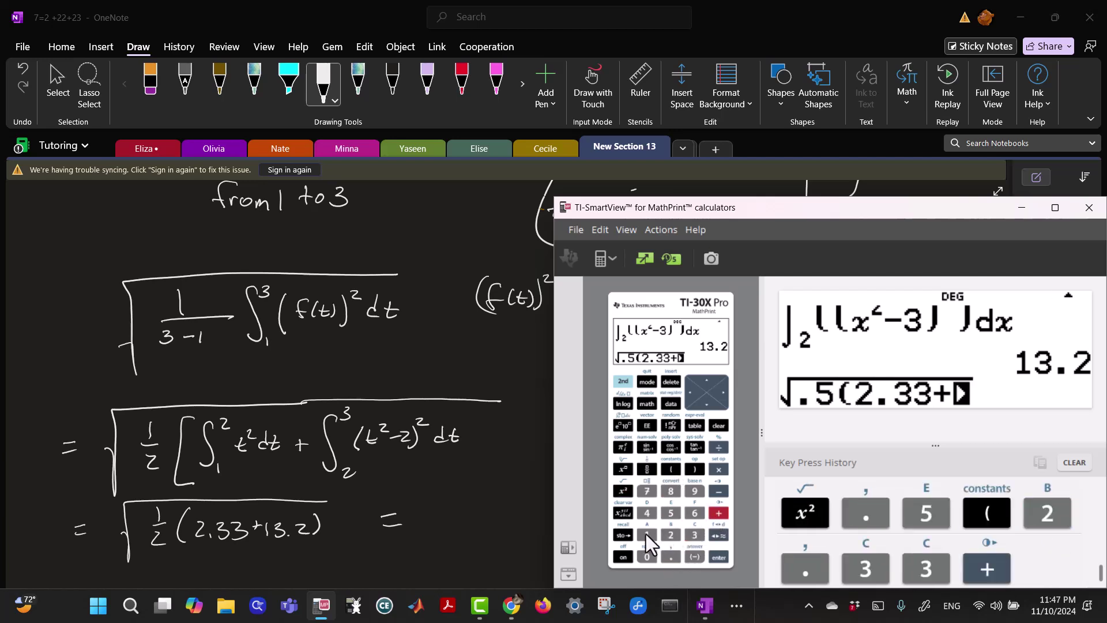
{"action": "left_click", "coordinate": [646, 535]}
{"action": "left_click", "coordinate": [694, 534]}
{"action": "left_click", "coordinate": [670, 557]}
{"action": "left_click", "coordinate": [670, 534]}
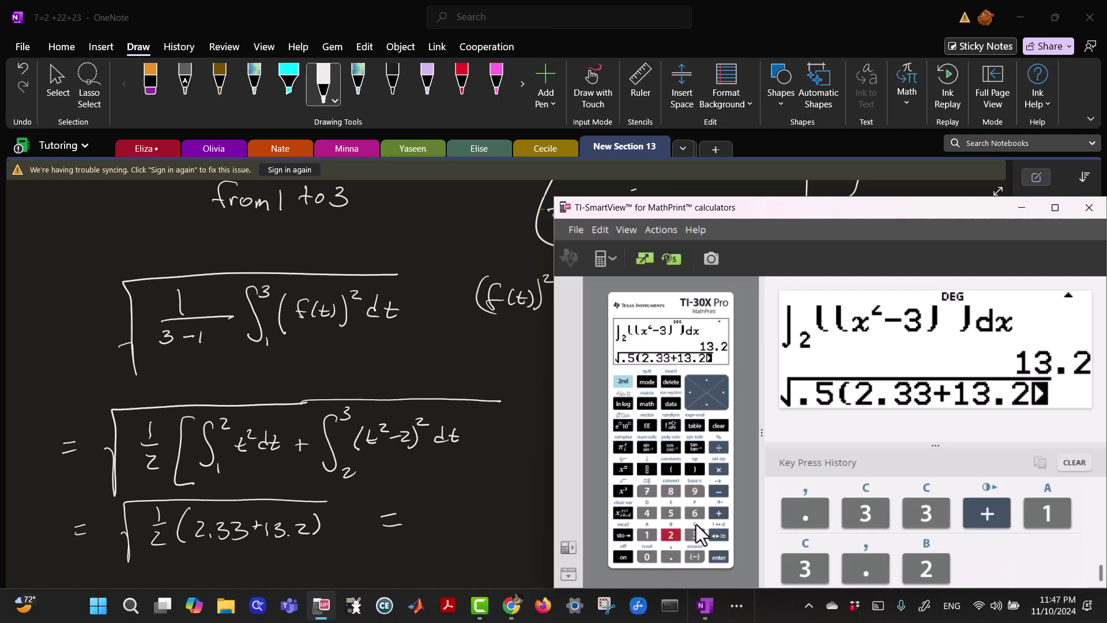
{"action": "left_click", "coordinate": [694, 470]}
{"action": "left_click", "coordinate": [718, 555]}
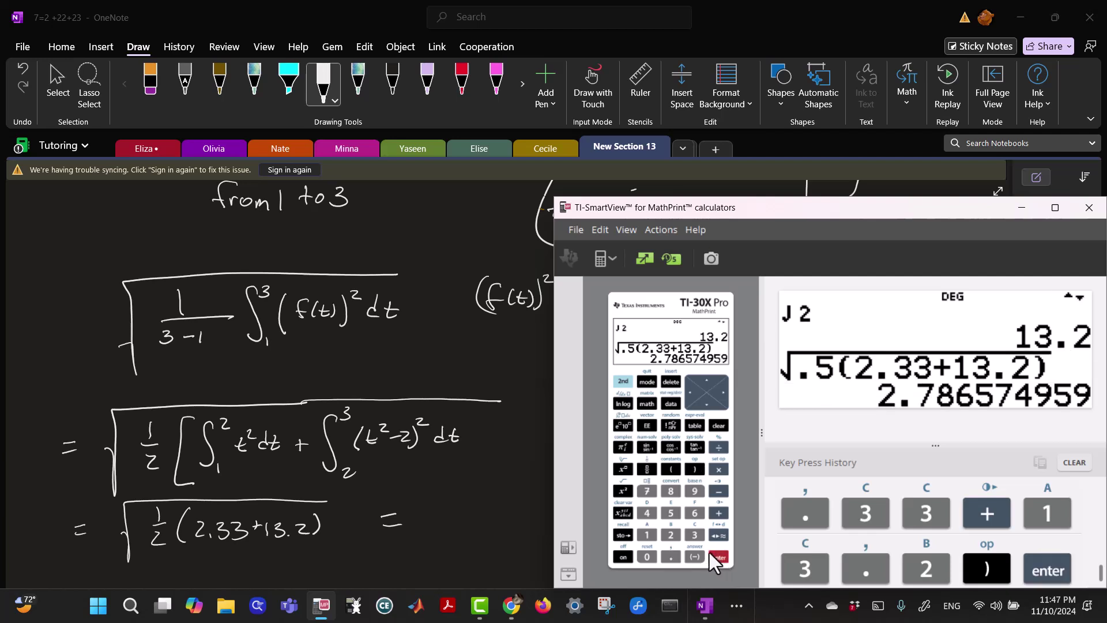
Write the result 2.7 in the notes and add a new blank page.
{"action": "left_click", "coordinate": [550, 515]}
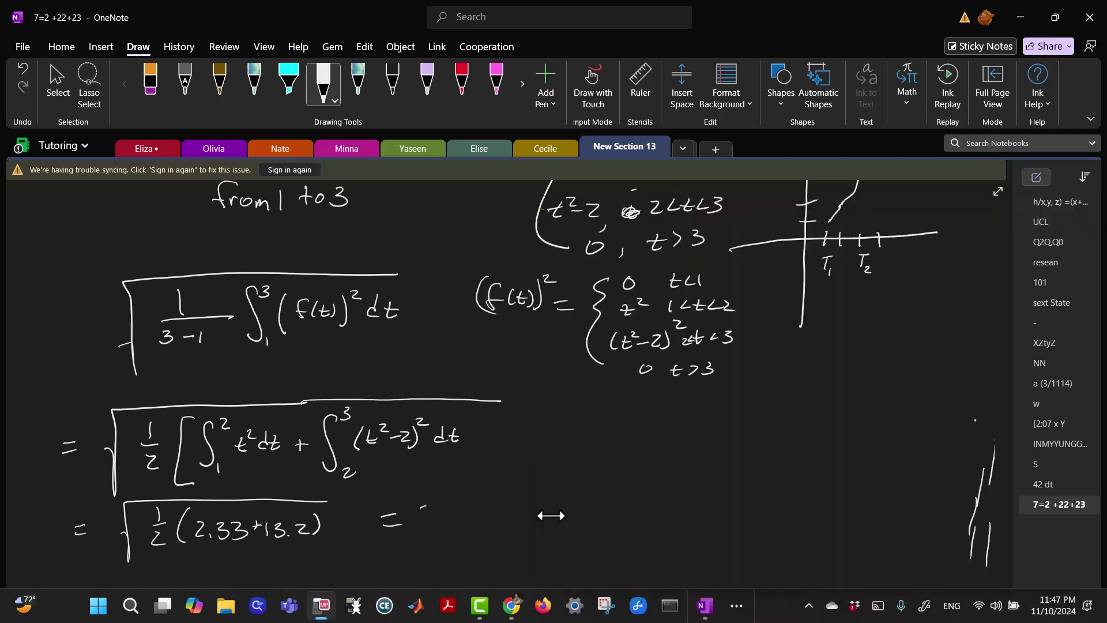
{"action": "left_click_drag", "start_coordinate": [421, 513], "coordinate": [450, 523]}
{"action": "left_click", "coordinate": [438, 521]}
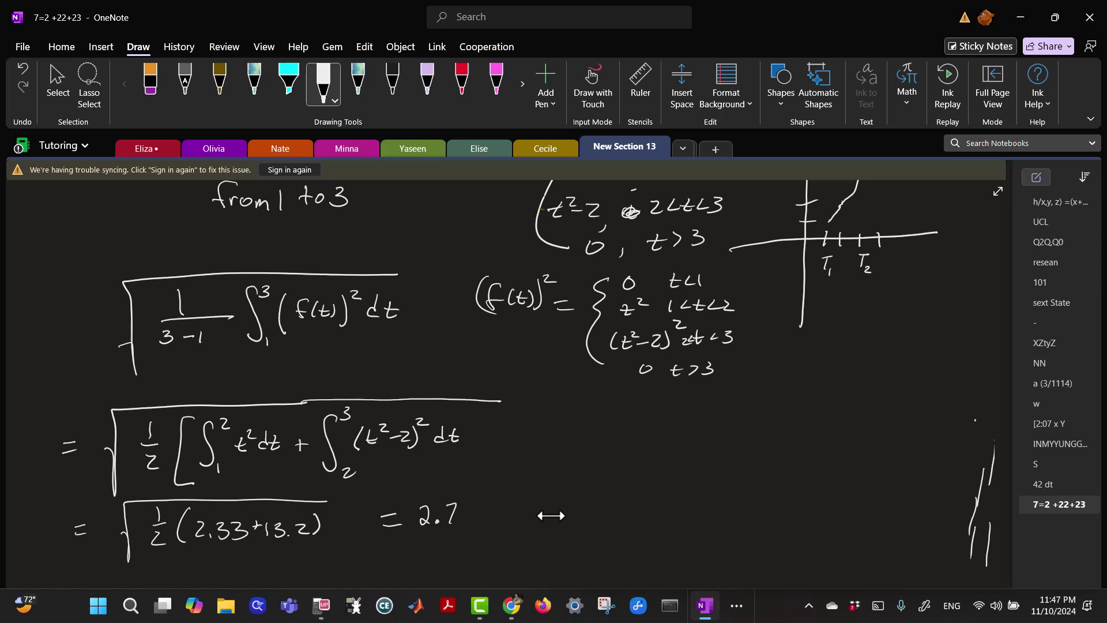
{"action": "left_click", "coordinate": [1034, 179]}
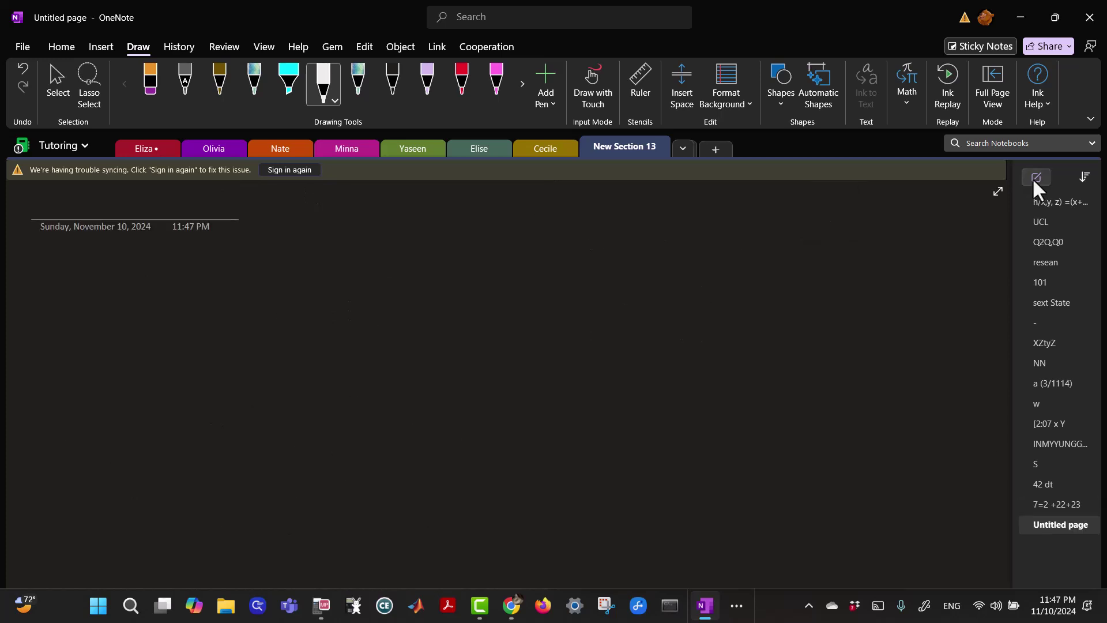
Draw horizontal and vertical axes and sketch a sine wave across the origin.
{"action": "left_click_drag", "start_coordinate": [418, 223], "coordinate": [422, 395]}
{"action": "left_click_drag", "start_coordinate": [286, 328], "coordinate": [590, 312]}
{"action": "mouse_move", "coordinate": [419, 314]}
{"action": "left_mouse_down"}
{"action": "mouse_move", "coordinate": [439, 279]}
{"action": "mouse_move", "coordinate": [474, 320]}
{"action": "mouse_move", "coordinate": [515, 337]}
{"action": "mouse_move", "coordinate": [544, 276]}
{"action": "left_mouse_up"}
{"action": "left_click", "coordinate": [408, 312]}
{"action": "mouse_move", "coordinate": [419, 315]}
{"action": "left_mouse_down"}
{"action": "mouse_move", "coordinate": [381, 342]}
{"action": "mouse_move", "coordinate": [360, 277]}
{"action": "mouse_move", "coordinate": [293, 341]}
{"action": "mouse_move", "coordinate": [279, 304]}
{"action": "left_mouse_up"}
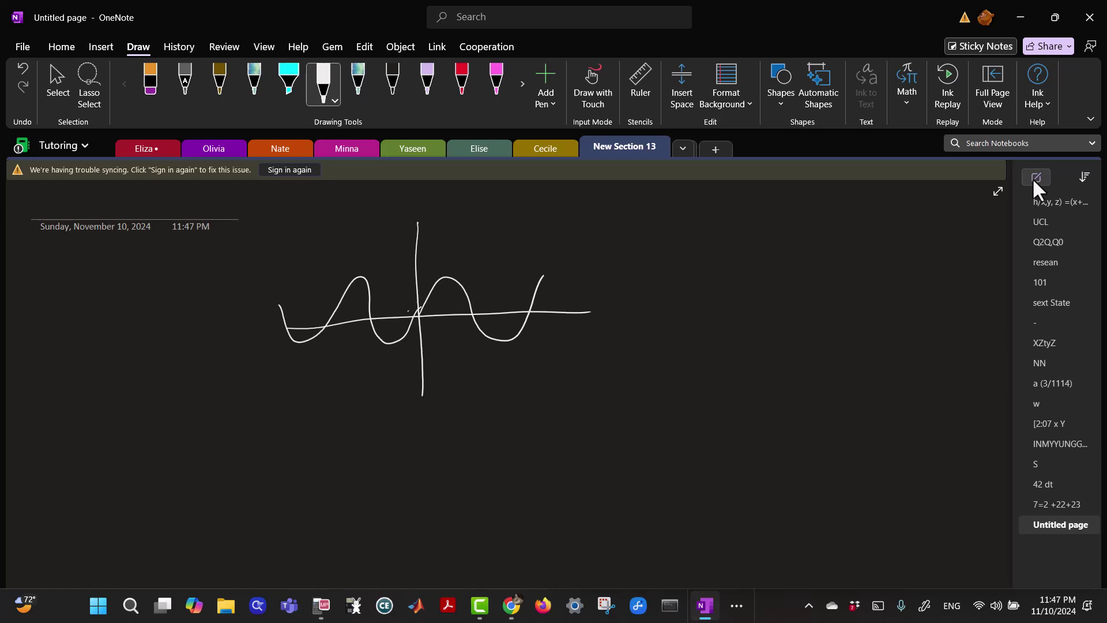
Label the graph f(t)= sin(2t) above the curve.
{"action": "mouse_move", "coordinate": [623, 239]}
{"action": "left_mouse_down"}
{"action": "mouse_move", "coordinate": [607, 242]}
{"action": "mouse_move", "coordinate": [605, 262]}
{"action": "left_mouse_up"}
{"action": "left_click_drag", "start_coordinate": [602, 256], "coordinate": [628, 262]}
{"action": "mouse_move", "coordinate": [636, 245]}
{"action": "left_mouse_down"}
{"action": "mouse_move", "coordinate": [636, 260]}
{"action": "mouse_move", "coordinate": [641, 252]}
{"action": "left_mouse_up"}
{"action": "mouse_move", "coordinate": [644, 240]}
{"action": "left_mouse_down"}
{"action": "mouse_move", "coordinate": [645, 261]}
{"action": "mouse_move", "coordinate": [667, 258]}
{"action": "left_mouse_up"}
{"action": "mouse_move", "coordinate": [695, 247]}
{"action": "left_mouse_down"}
{"action": "mouse_move", "coordinate": [681, 260]}
{"action": "mouse_move", "coordinate": [725, 259]}
{"action": "left_mouse_up"}
{"action": "left_click", "coordinate": [705, 245]}
{"action": "mouse_move", "coordinate": [739, 238]}
{"action": "left_mouse_down"}
{"action": "mouse_move", "coordinate": [731, 263]}
{"action": "mouse_move", "coordinate": [766, 251]}
{"action": "left_mouse_up"}
{"action": "left_click_drag", "start_coordinate": [760, 244], "coordinate": [770, 264]}
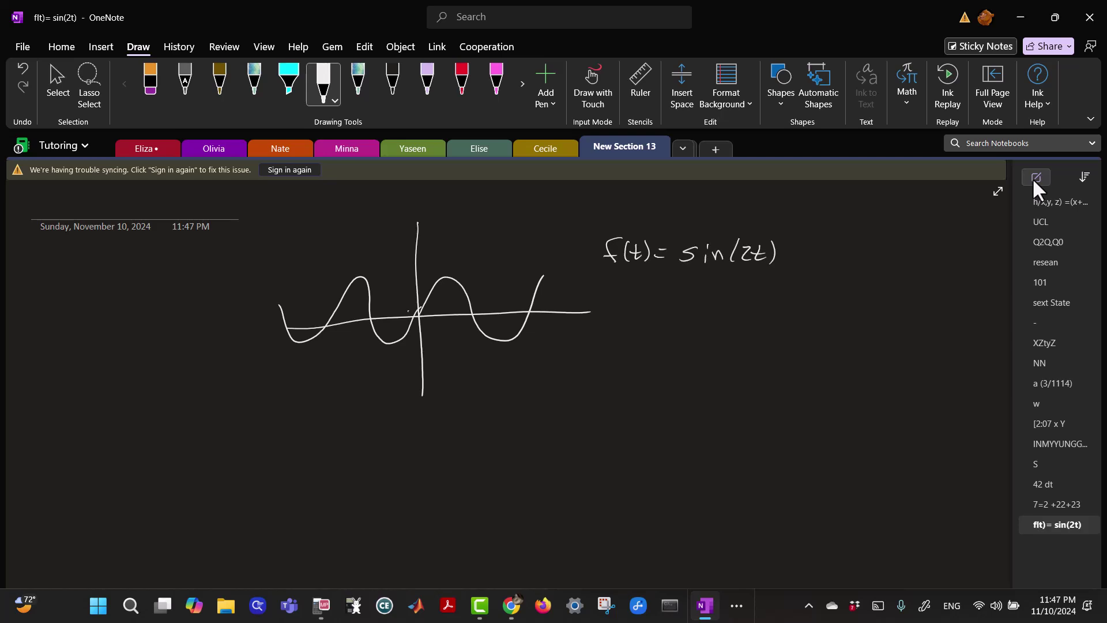
Mark the start and end of one period on the wave.
{"action": "left_click_drag", "start_coordinate": [417, 300], "coordinate": [413, 321]}
{"action": "left_click_drag", "start_coordinate": [528, 295], "coordinate": [532, 331]}
{"action": "left_click_drag", "start_coordinate": [422, 308], "coordinate": [421, 326]}
{"action": "left_click_drag", "start_coordinate": [416, 311], "coordinate": [415, 329]}
Write 'period = π' under the function label.
{"action": "mouse_move", "coordinate": [694, 308]}
{"action": "left_mouse_down"}
{"action": "mouse_move", "coordinate": [695, 330]}
{"action": "mouse_move", "coordinate": [705, 307]}
{"action": "mouse_move", "coordinate": [713, 312]}
{"action": "left_mouse_up"}
{"action": "left_click_drag", "start_coordinate": [719, 306], "coordinate": [739, 315]}
{"action": "left_click_drag", "start_coordinate": [745, 305], "coordinate": [755, 311]}
{"action": "mouse_move", "coordinate": [760, 295]}
{"action": "left_mouse_down"}
{"action": "mouse_move", "coordinate": [761, 308]}
{"action": "mouse_move", "coordinate": [776, 302]}
{"action": "left_mouse_up"}
{"action": "left_click_drag", "start_coordinate": [769, 309], "coordinate": [799, 296]}
{"action": "left_click_drag", "start_coordinate": [789, 303], "coordinate": [788, 316]}
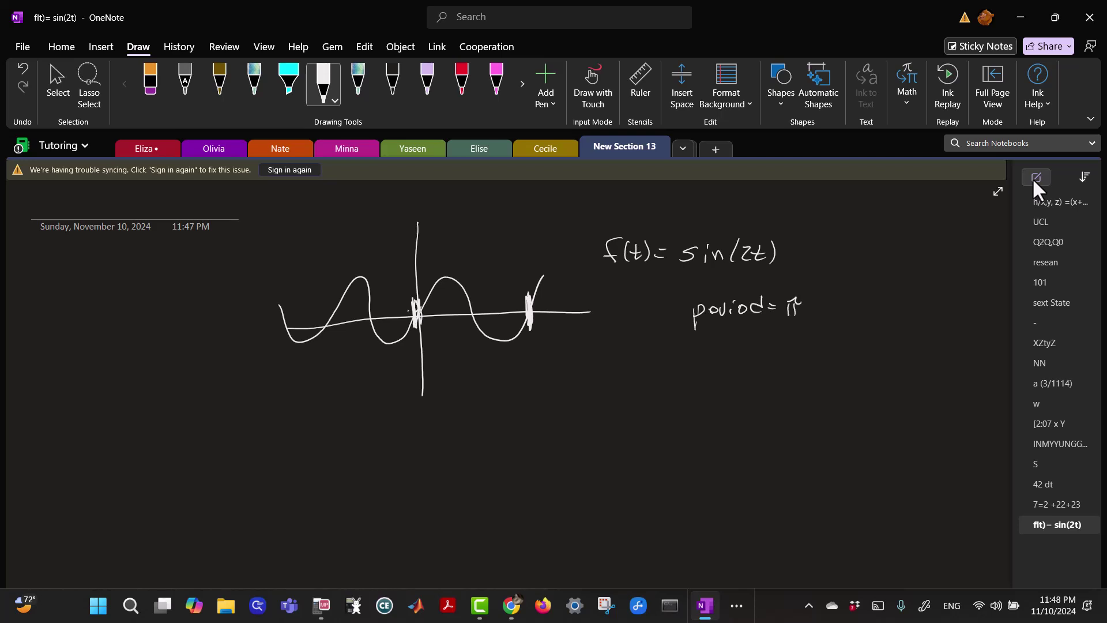
Write 'period' at the right as 2π/2 = π, underlining the 2 in sin(2t).
{"action": "mouse_move", "coordinate": [855, 263]}
{"action": "left_mouse_down"}
{"action": "mouse_move", "coordinate": [854, 281]}
{"action": "mouse_move", "coordinate": [881, 261]}
{"action": "mouse_move", "coordinate": [906, 271]}
{"action": "mouse_move", "coordinate": [912, 249]}
{"action": "left_mouse_up"}
{"action": "mouse_move", "coordinate": [903, 293]}
{"action": "left_mouse_down"}
{"action": "mouse_move", "coordinate": [916, 306]}
{"action": "mouse_move", "coordinate": [932, 294]}
{"action": "left_mouse_up"}
{"action": "left_click_drag", "start_coordinate": [926, 295], "coordinate": [934, 309]}
{"action": "left_click_drag", "start_coordinate": [897, 323], "coordinate": [943, 318]}
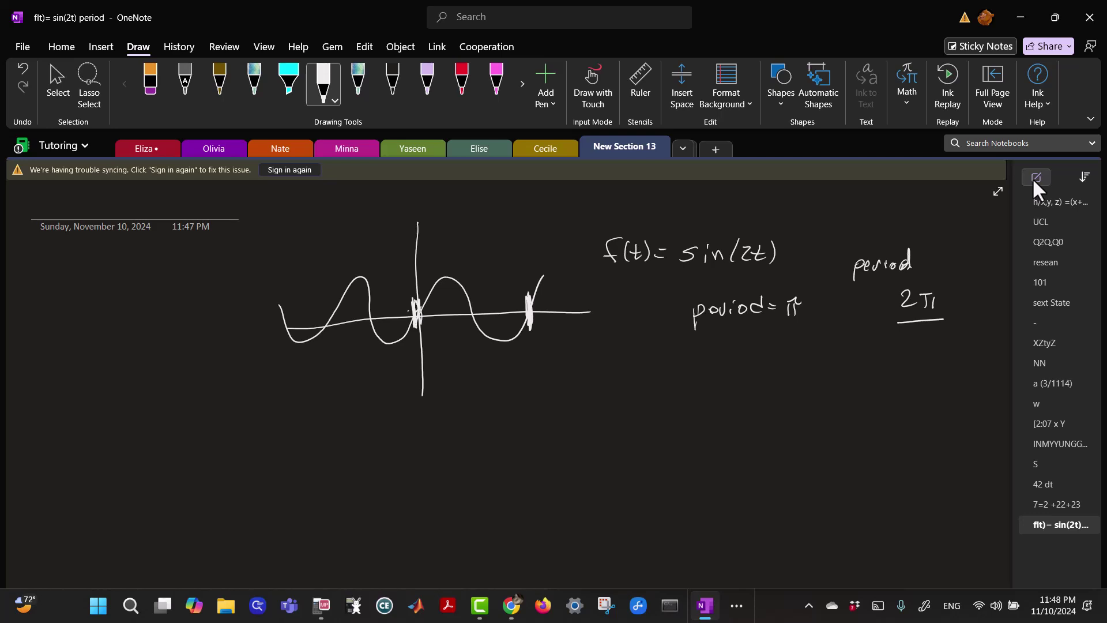
{"action": "left_click_drag", "start_coordinate": [739, 264], "coordinate": [751, 269]}
{"action": "mouse_move", "coordinate": [916, 330]}
{"action": "left_mouse_down"}
{"action": "mouse_move", "coordinate": [930, 344]}
{"action": "mouse_move", "coordinate": [951, 326]}
{"action": "left_mouse_up"}
{"action": "left_click_drag", "start_coordinate": [941, 334], "coordinate": [975, 322]}
{"action": "left_click_drag", "start_coordinate": [964, 324], "coordinate": [971, 341]}
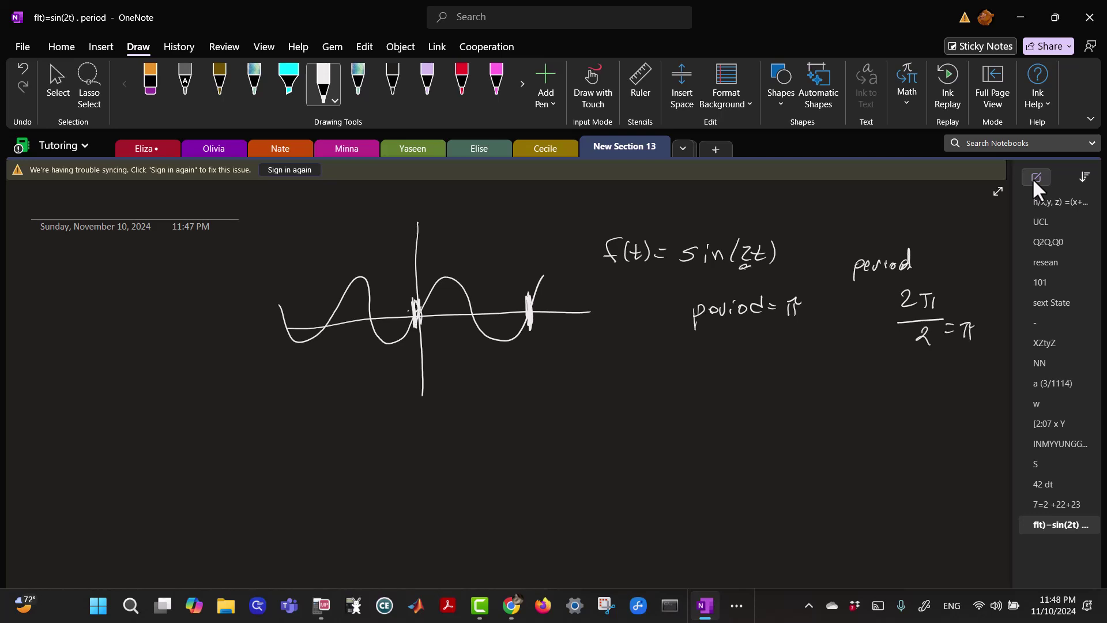
Below the graph, start the RMS with a square root over 1/π and an integral from 0 to π.
{"action": "mouse_move", "coordinate": [510, 429]}
{"action": "left_mouse_down"}
{"action": "mouse_move", "coordinate": [518, 404]}
{"action": "mouse_move", "coordinate": [538, 398]}
{"action": "mouse_move", "coordinate": [686, 397]}
{"action": "left_mouse_up"}
{"action": "mouse_move", "coordinate": [546, 410]}
{"action": "left_mouse_down"}
{"action": "mouse_move", "coordinate": [545, 427]}
{"action": "mouse_move", "coordinate": [563, 429]}
{"action": "mouse_move", "coordinate": [537, 456]}
{"action": "left_mouse_up"}
{"action": "left_click_drag", "start_coordinate": [548, 442], "coordinate": [548, 455]}
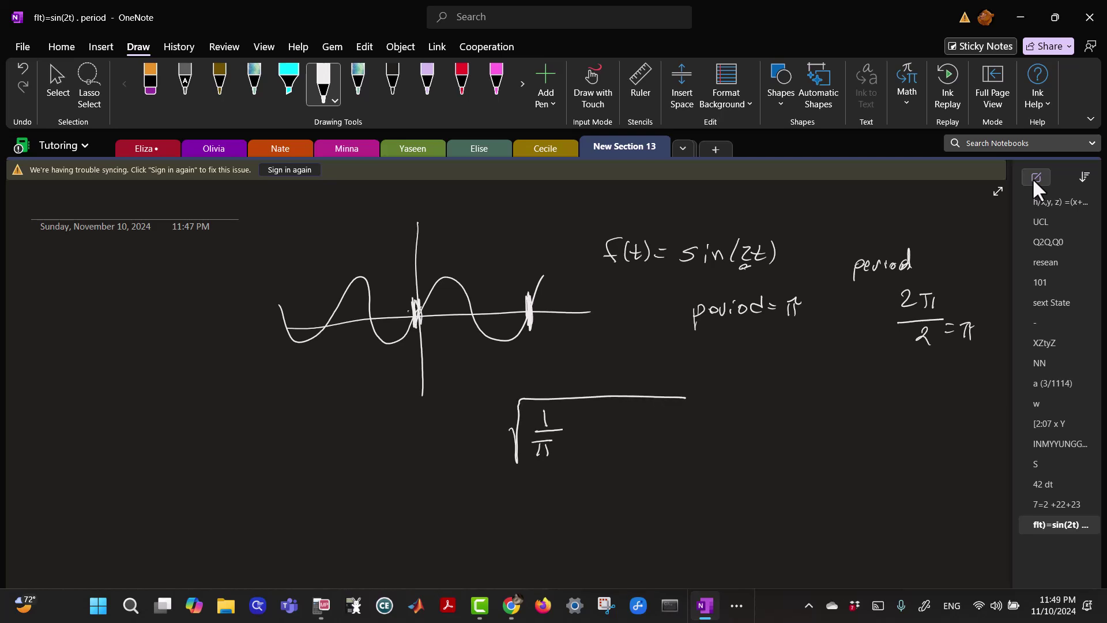
{"action": "mouse_move", "coordinate": [587, 410]}
{"action": "left_mouse_down"}
{"action": "mouse_move", "coordinate": [589, 452]}
{"action": "mouse_move", "coordinate": [575, 447]}
{"action": "mouse_move", "coordinate": [599, 456]}
{"action": "left_mouse_up"}
{"action": "left_click_drag", "start_coordinate": [592, 410], "coordinate": [607, 409]}
{"action": "mouse_move", "coordinate": [601, 409]}
{"action": "left_mouse_down"}
{"action": "mouse_move", "coordinate": [616, 447]}
{"action": "mouse_move", "coordinate": [633, 446]}
{"action": "left_mouse_up"}
Fill the integral with (sin(2t))² dt.
{"action": "left_click_drag", "start_coordinate": [639, 446], "coordinate": [669, 444]}
{"action": "mouse_move", "coordinate": [672, 430]}
{"action": "left_mouse_down"}
{"action": "mouse_move", "coordinate": [673, 443]}
{"action": "mouse_move", "coordinate": [678, 435]}
{"action": "left_mouse_up"}
{"action": "mouse_move", "coordinate": [677, 426]}
{"action": "left_mouse_down"}
{"action": "mouse_move", "coordinate": [678, 444]}
{"action": "mouse_move", "coordinate": [696, 439]}
{"action": "left_mouse_up"}
{"action": "mouse_move", "coordinate": [704, 425]}
{"action": "left_mouse_down"}
{"action": "mouse_move", "coordinate": [708, 441]}
{"action": "mouse_move", "coordinate": [715, 431]}
{"action": "left_mouse_up"}
{"action": "left_click_drag", "start_coordinate": [615, 425], "coordinate": [612, 455]}
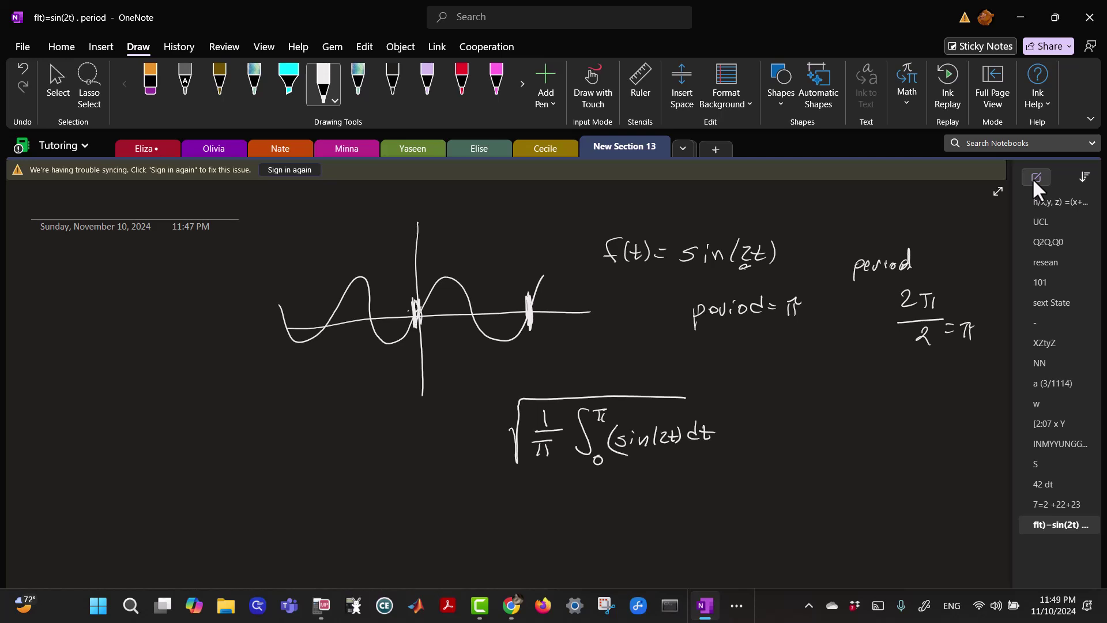
{"action": "mouse_move", "coordinate": [678, 420]}
{"action": "left_mouse_down"}
{"action": "mouse_move", "coordinate": [683, 452]}
{"action": "mouse_move", "coordinate": [697, 415]}
{"action": "left_mouse_up"}
{"action": "left_click", "coordinate": [1041, 482]}
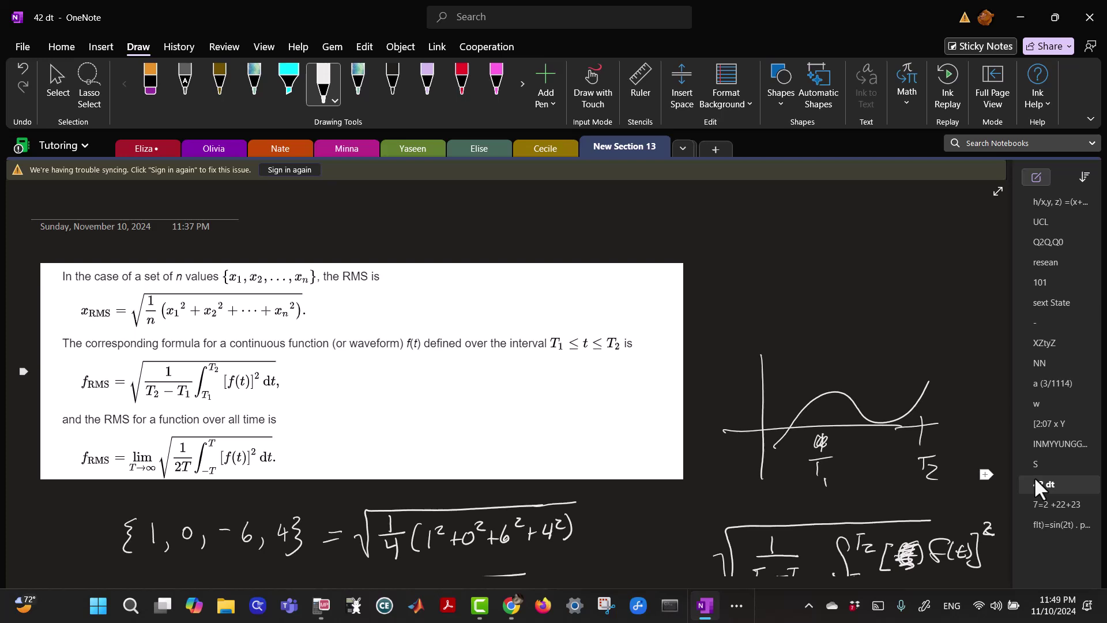
{"action": "left_click", "coordinate": [1049, 526]}
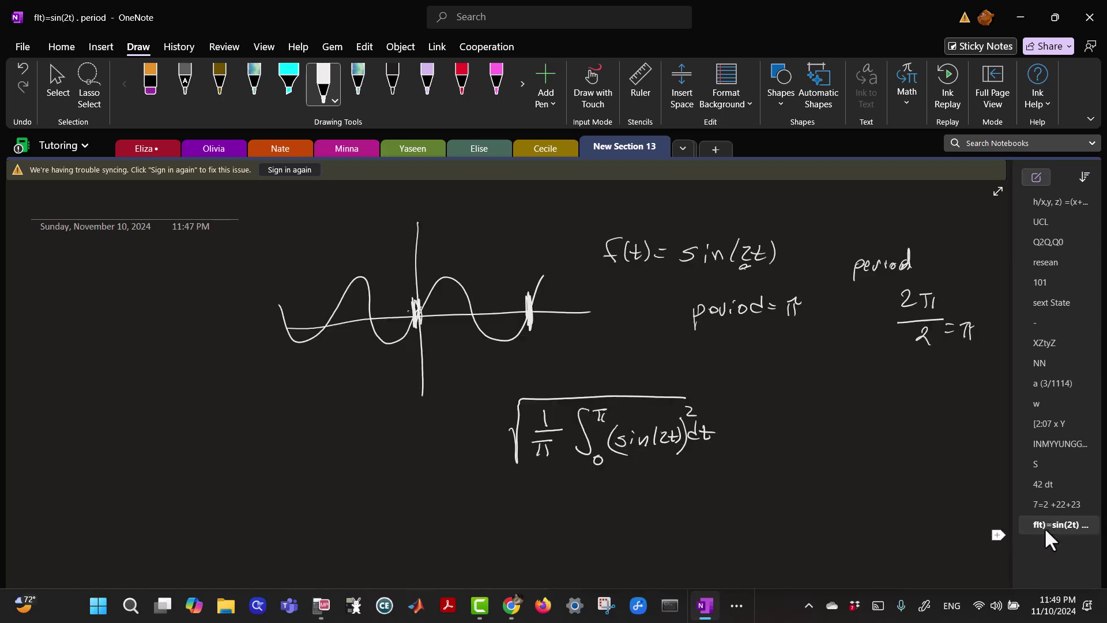
Rewrite the RMS as √(1/π) times √(∫₀^π sin²2t dt).
{"action": "left_click_drag", "start_coordinate": [270, 468], "coordinate": [271, 481]}
{"action": "mouse_move", "coordinate": [259, 485]}
{"action": "left_mouse_down"}
{"action": "mouse_move", "coordinate": [275, 508]}
{"action": "mouse_move", "coordinate": [249, 515]}
{"action": "left_mouse_up"}
{"action": "left_click_drag", "start_coordinate": [239, 462], "coordinate": [304, 460]}
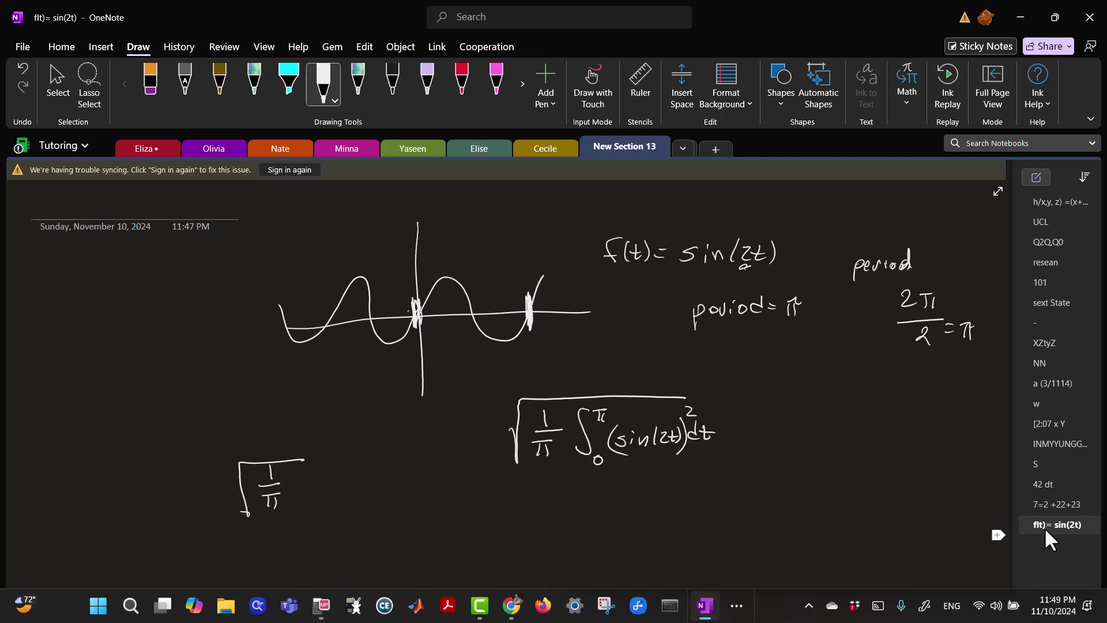
{"action": "mouse_move", "coordinate": [323, 488]}
{"action": "left_mouse_down"}
{"action": "mouse_move", "coordinate": [333, 505]}
{"action": "mouse_move", "coordinate": [350, 450]}
{"action": "mouse_move", "coordinate": [447, 451]}
{"action": "left_mouse_up"}
{"action": "mouse_move", "coordinate": [357, 468]}
{"action": "left_mouse_down"}
{"action": "mouse_move", "coordinate": [354, 501]}
{"action": "mouse_move", "coordinate": [374, 469]}
{"action": "mouse_move", "coordinate": [381, 494]}
{"action": "mouse_move", "coordinate": [411, 486]}
{"action": "mouse_move", "coordinate": [414, 496]}
{"action": "left_mouse_up"}
{"action": "mouse_move", "coordinate": [412, 476]}
{"action": "left_mouse_down"}
{"action": "mouse_move", "coordinate": [438, 493]}
{"action": "mouse_move", "coordinate": [467, 474]}
{"action": "mouse_move", "coordinate": [475, 492]}
{"action": "left_mouse_up"}
{"action": "left_click_drag", "start_coordinate": [469, 484], "coordinate": [482, 483]}
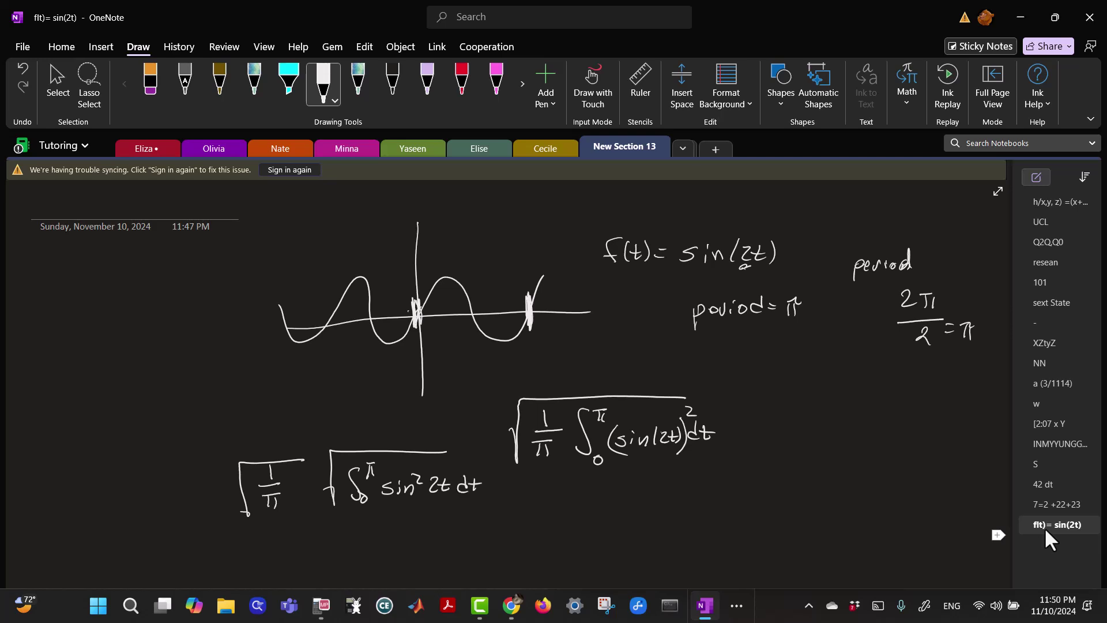
{"action": "left_click_drag", "start_coordinate": [440, 453], "coordinate": [460, 451]}
Start the next line with √(1/π)√(∫₀^π, and write sin² at the left.
{"action": "left_click_drag", "start_coordinate": [974, 544], "coordinate": [972, 587]}
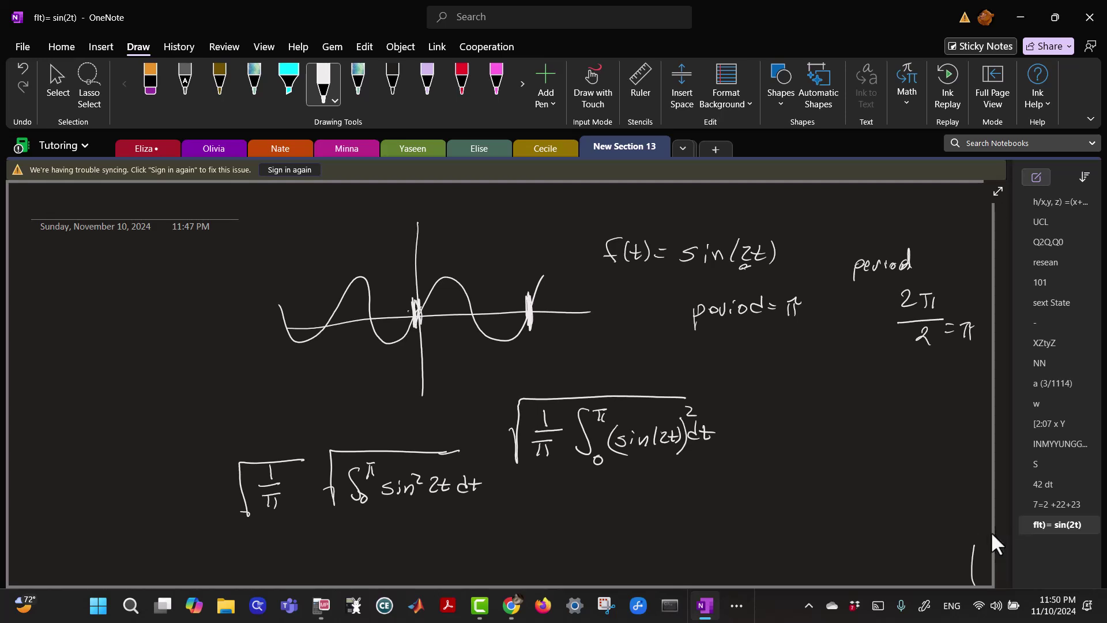
{"action": "mouse_move", "coordinate": [242, 545]}
{"action": "left_mouse_down"}
{"action": "mouse_move", "coordinate": [279, 528]}
{"action": "mouse_move", "coordinate": [276, 550]}
{"action": "mouse_move", "coordinate": [356, 520]}
{"action": "mouse_move", "coordinate": [467, 520]}
{"action": "left_mouse_up"}
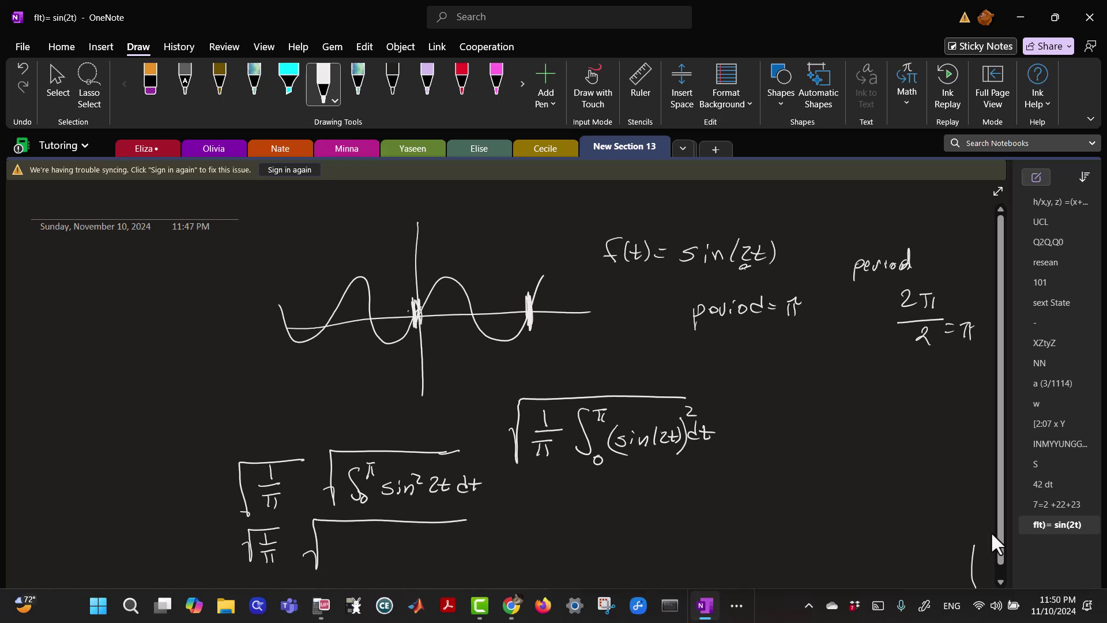
{"action": "mouse_move", "coordinate": [346, 533]}
{"action": "left_mouse_down"}
{"action": "mouse_move", "coordinate": [335, 564]}
{"action": "mouse_move", "coordinate": [362, 529]}
{"action": "mouse_move", "coordinate": [350, 543]}
{"action": "left_mouse_up"}
{"action": "left_click_drag", "start_coordinate": [961, 572], "coordinate": [959, 588]}
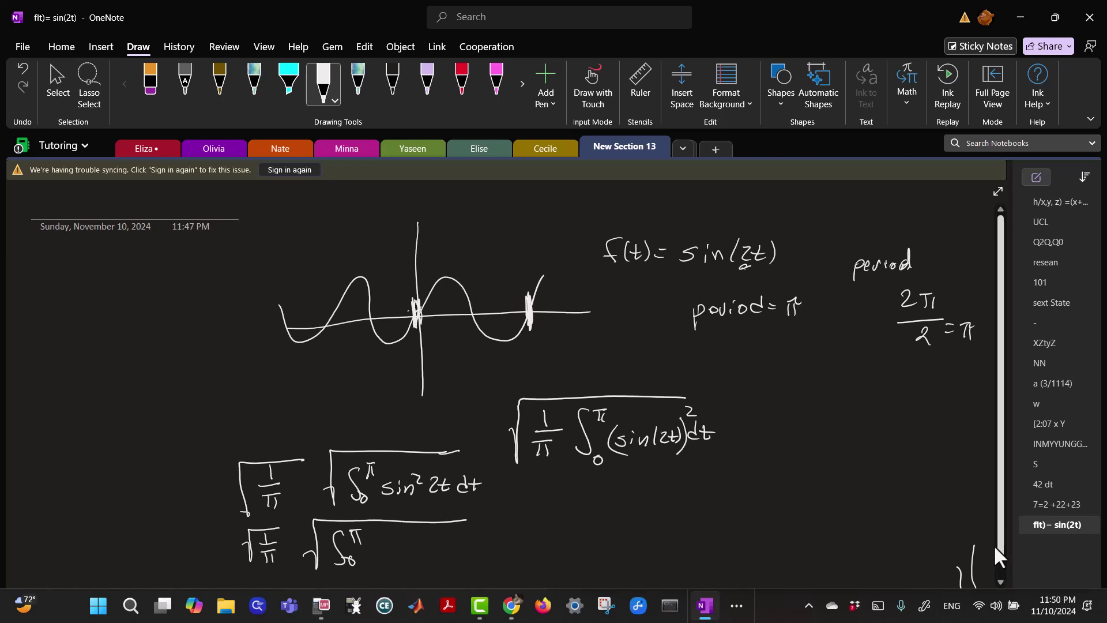
{"action": "left_click_drag", "start_coordinate": [81, 352], "coordinate": [69, 374]}
{"action": "mouse_move", "coordinate": [86, 361]}
{"action": "left_mouse_down"}
{"action": "mouse_move", "coordinate": [87, 372]}
{"action": "mouse_move", "coordinate": [104, 372]}
{"action": "left_mouse_up"}
{"action": "mouse_move", "coordinate": [107, 352]}
{"action": "left_mouse_down"}
{"action": "mouse_move", "coordinate": [119, 371]}
{"action": "mouse_move", "coordinate": [152, 360]}
{"action": "left_mouse_up"}
Complete the identity sin²θ = ½(1 − cos2θ) at the left.
{"action": "left_click_drag", "start_coordinate": [140, 367], "coordinate": [168, 349]}
{"action": "mouse_move", "coordinate": [161, 354]}
{"action": "left_mouse_down"}
{"action": "mouse_move", "coordinate": [178, 353]}
{"action": "mouse_move", "coordinate": [180, 372]}
{"action": "left_mouse_up"}
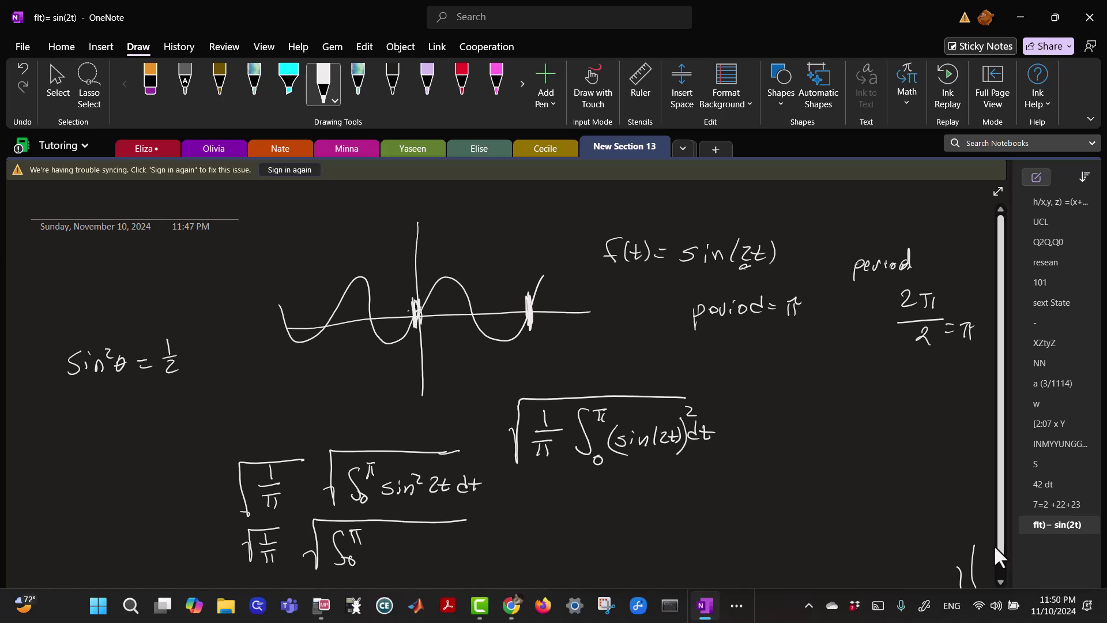
{"action": "mouse_move", "coordinate": [191, 334]}
{"action": "left_mouse_down"}
{"action": "mouse_move", "coordinate": [185, 373]}
{"action": "mouse_move", "coordinate": [220, 356]}
{"action": "mouse_move", "coordinate": [238, 363]}
{"action": "left_mouse_up"}
{"action": "left_click_drag", "start_coordinate": [250, 351], "coordinate": [269, 353]}
{"action": "left_click_drag", "start_coordinate": [269, 340], "coordinate": [270, 366]}
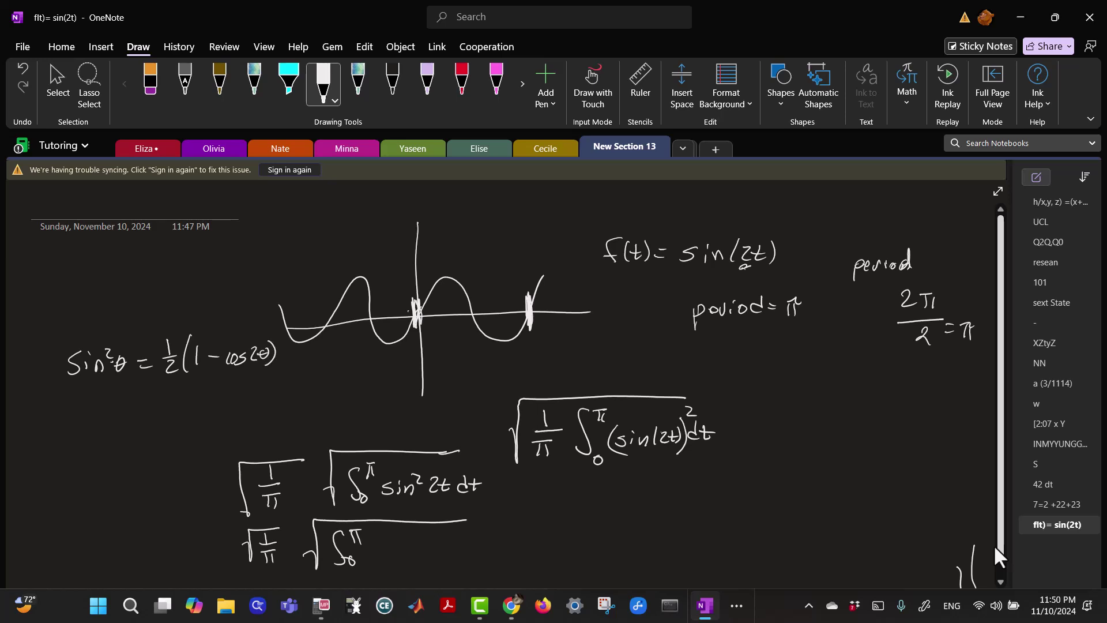
Fill the lower integral with ½(1 − cos 4θ) dt.
{"action": "left_click_drag", "start_coordinate": [371, 538], "coordinate": [380, 549]}
{"action": "left_click_drag", "start_coordinate": [370, 554], "coordinate": [492, 544]}
{"action": "mouse_move", "coordinate": [491, 534]}
{"action": "left_mouse_down"}
{"action": "mouse_move", "coordinate": [492, 548]}
{"action": "mouse_move", "coordinate": [517, 547]}
{"action": "left_mouse_up"}
{"action": "mouse_move", "coordinate": [467, 519]}
{"action": "left_mouse_down"}
{"action": "mouse_move", "coordinate": [526, 521]}
{"action": "mouse_move", "coordinate": [557, 540]}
{"action": "left_mouse_up"}
{"action": "mouse_move", "coordinate": [572, 524]}
{"action": "left_mouse_down"}
{"action": "mouse_move", "coordinate": [574, 538]}
{"action": "mouse_move", "coordinate": [584, 529]}
{"action": "left_mouse_up"}
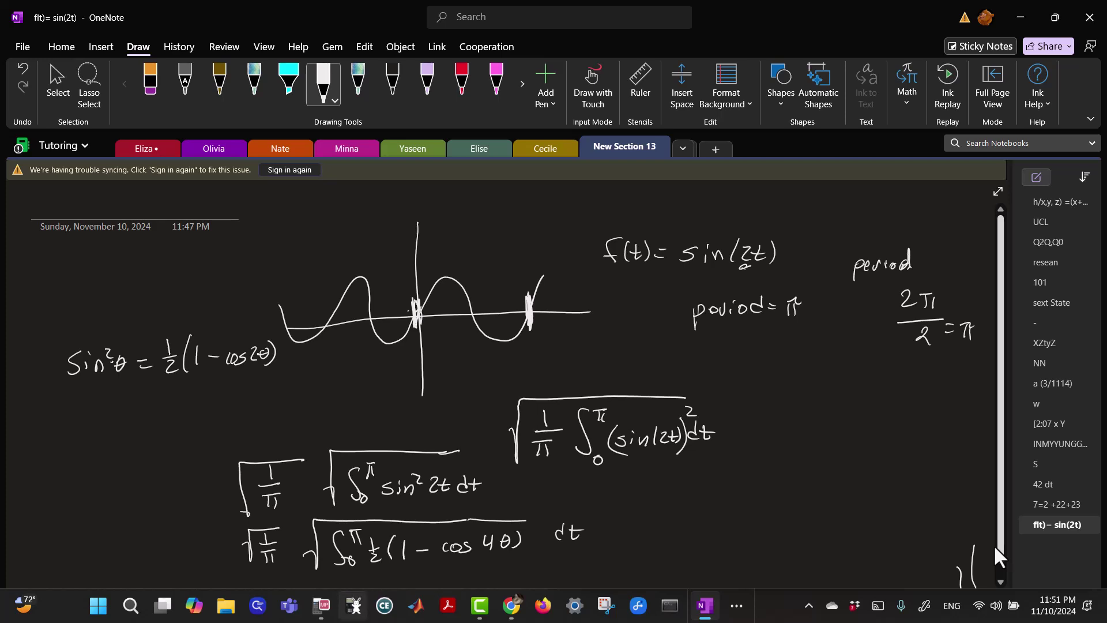
{"action": "mouse_move", "coordinate": [321, 605]}
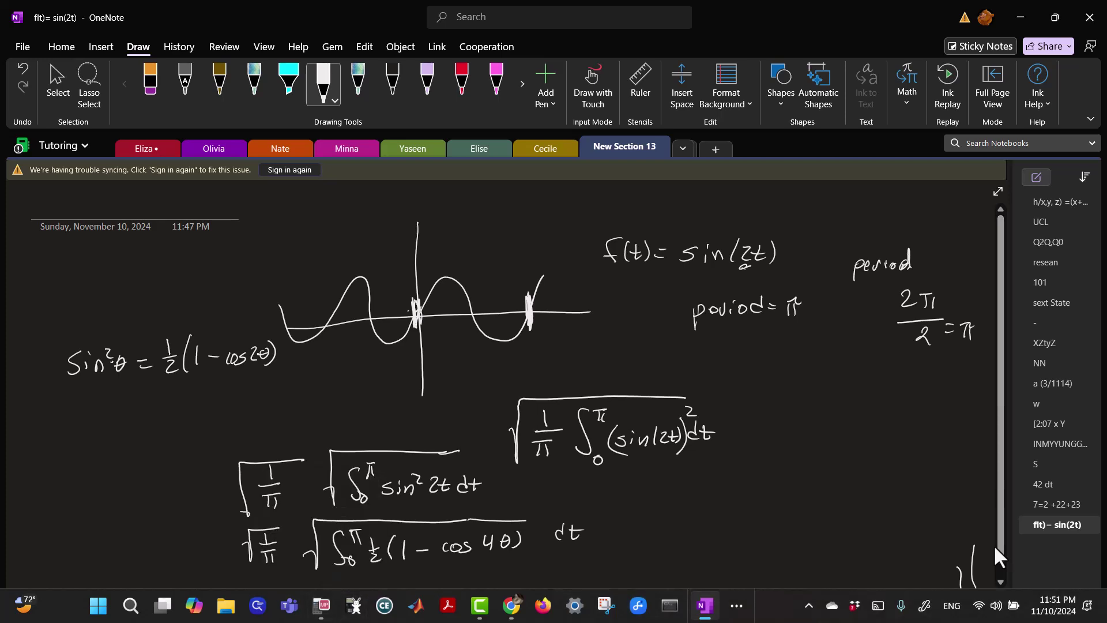